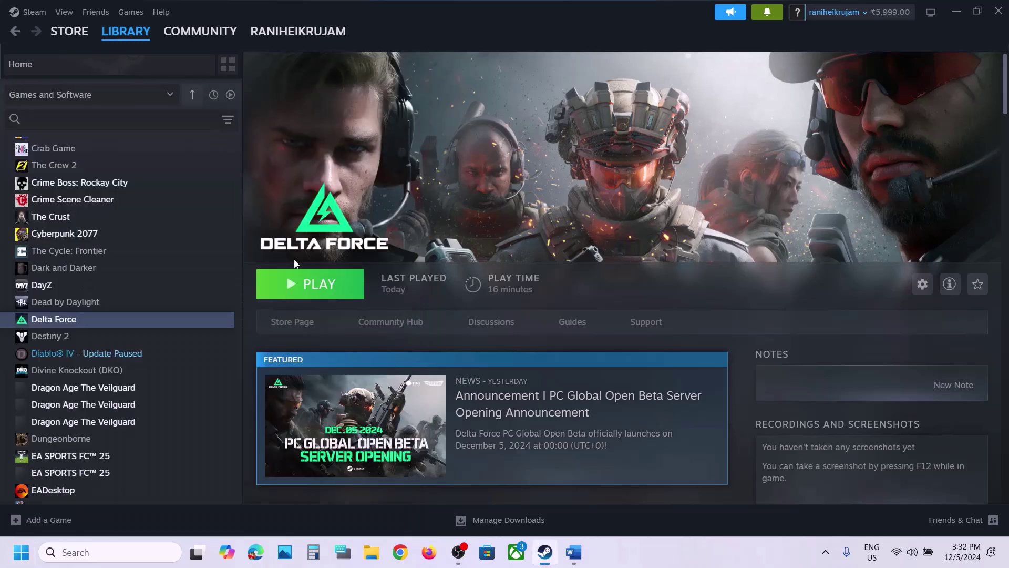
Switch to the Word troubleshooting document and highlight the Step 2 instruction about closing MSI Afterburner/Rivatuner
click(573, 552)
click(169, 396)
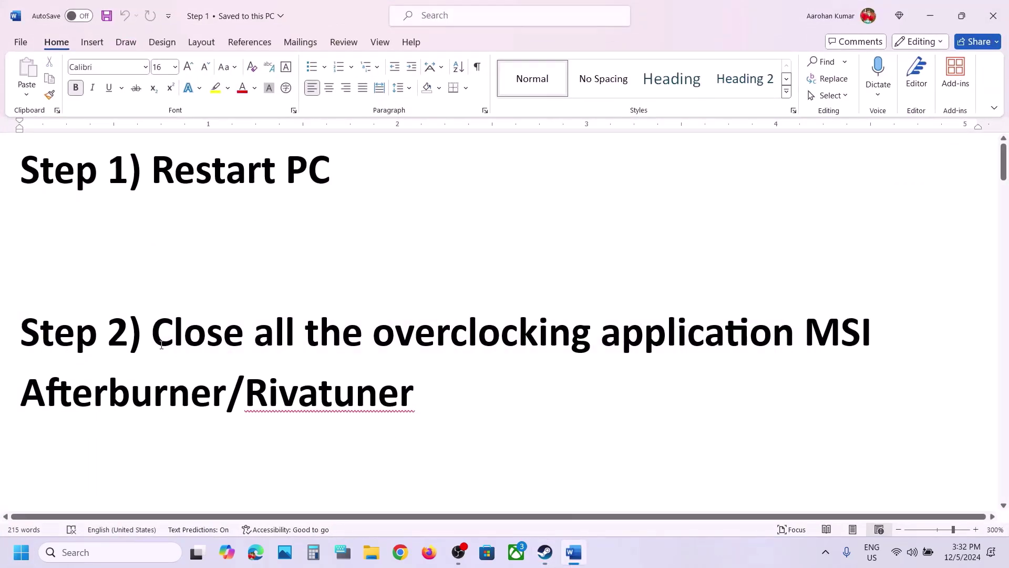
drag(161, 344, 710, 318)
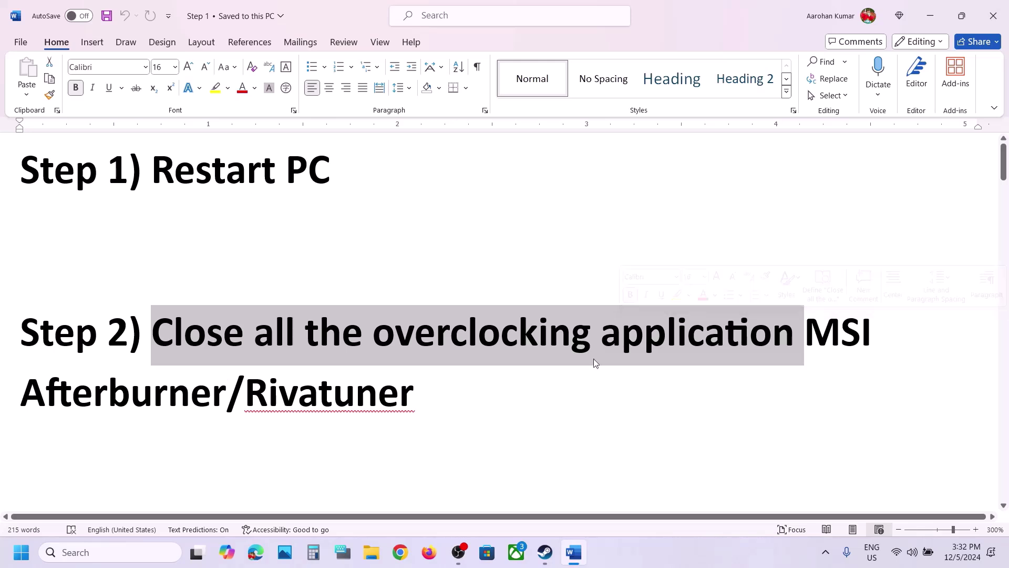
drag(58, 396, 414, 396)
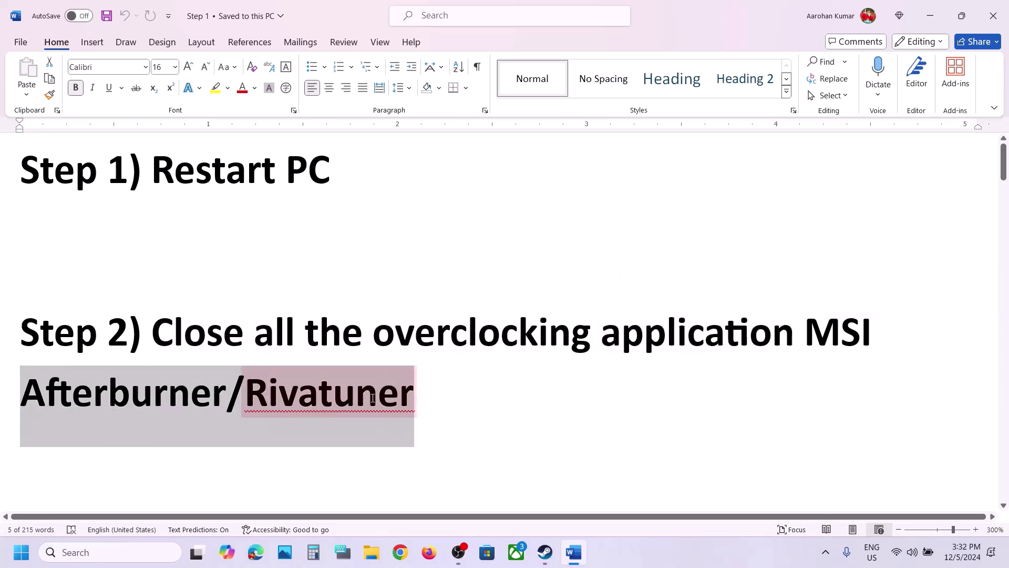
click(378, 396)
Quit MSI Afterburner and RivaTuner Statistics Server running in the background, and return to the Word document
click(826, 552)
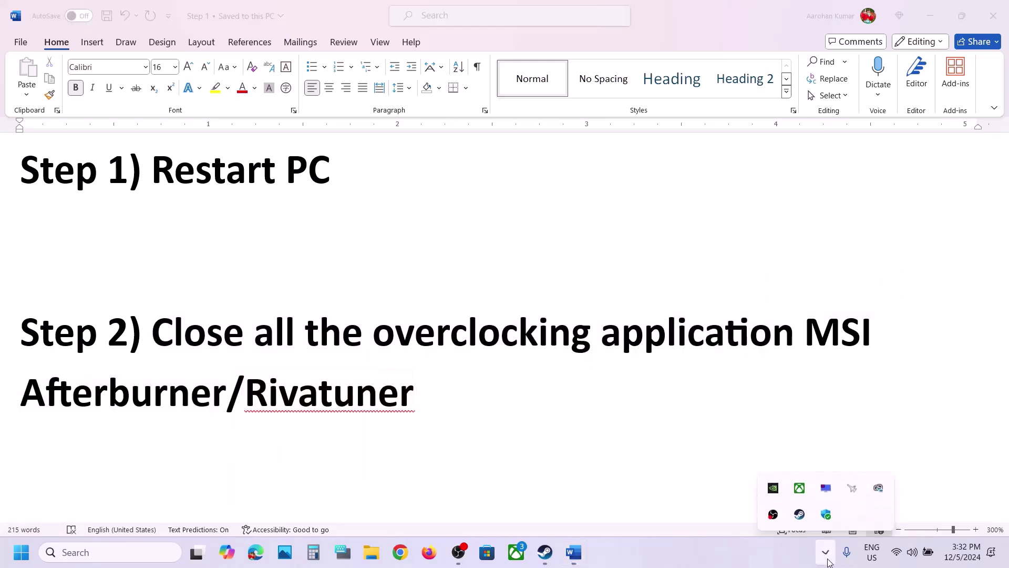
right_click(852, 486)
click(883, 480)
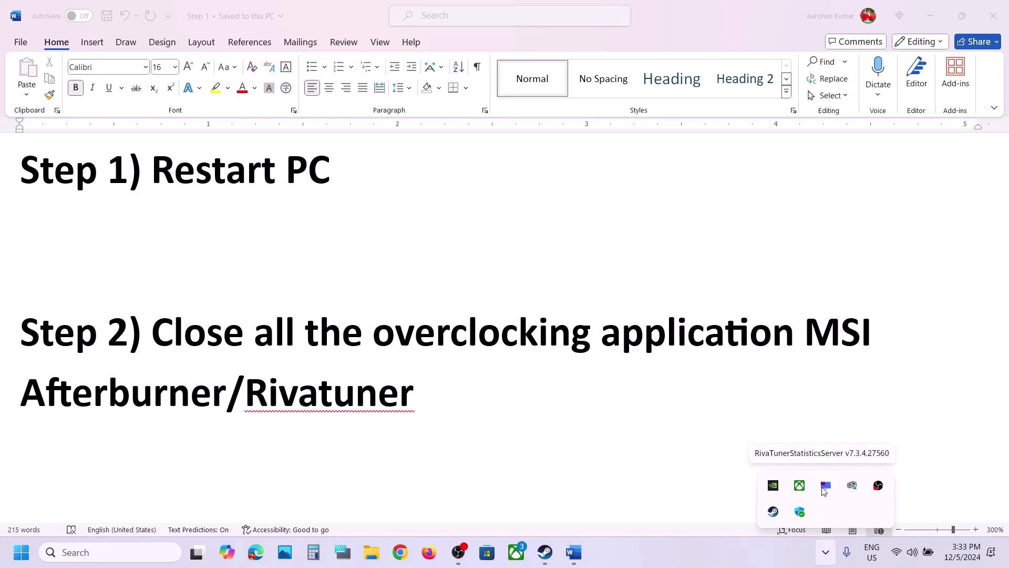
right_click(823, 487)
click(855, 515)
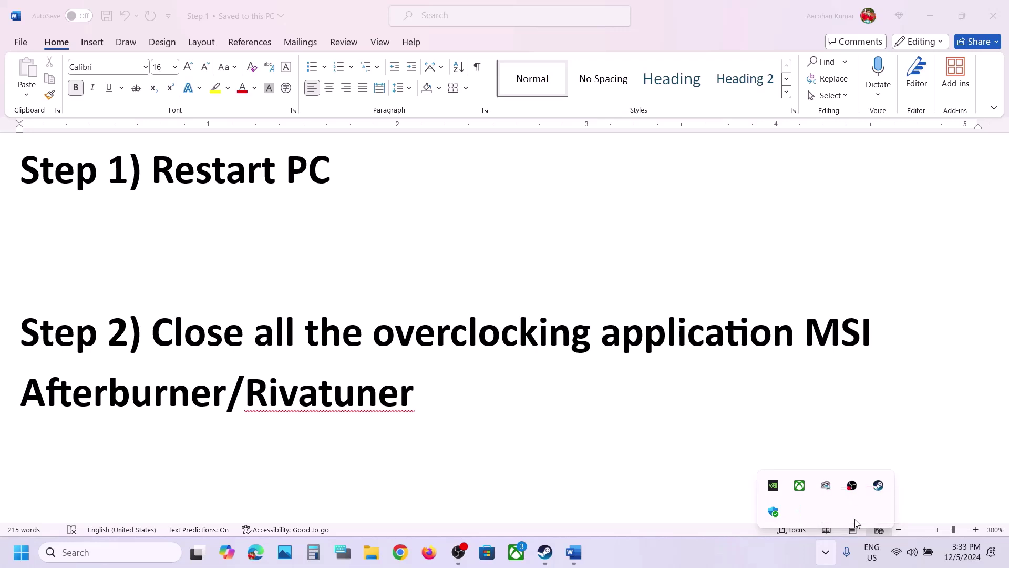
click(449, 339)
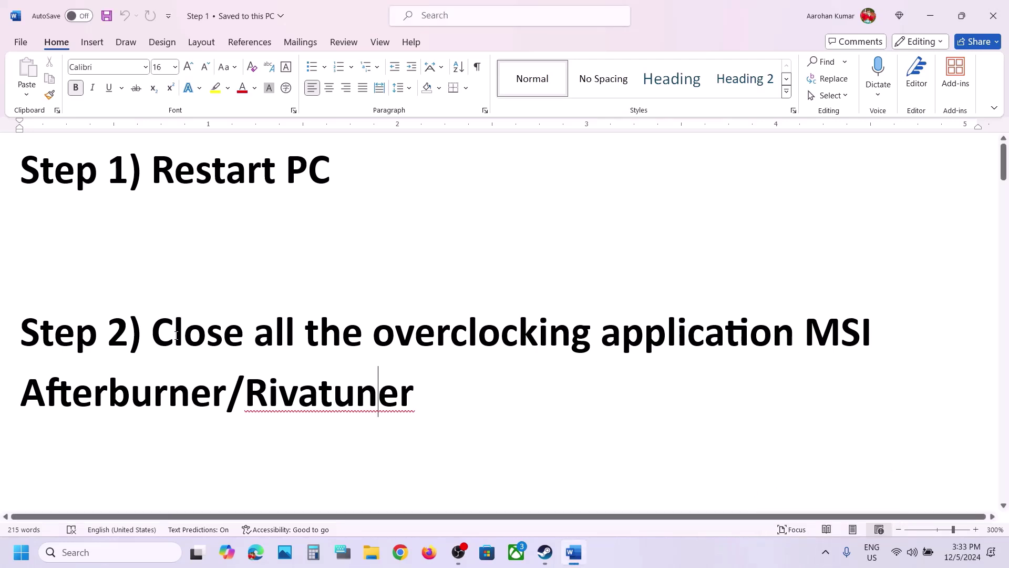
Highlight the Step 2 instruction on overclocking applications and the Step 3 instruction "Start AntiCheatExpert Service" in the document
drag(176, 335, 661, 346)
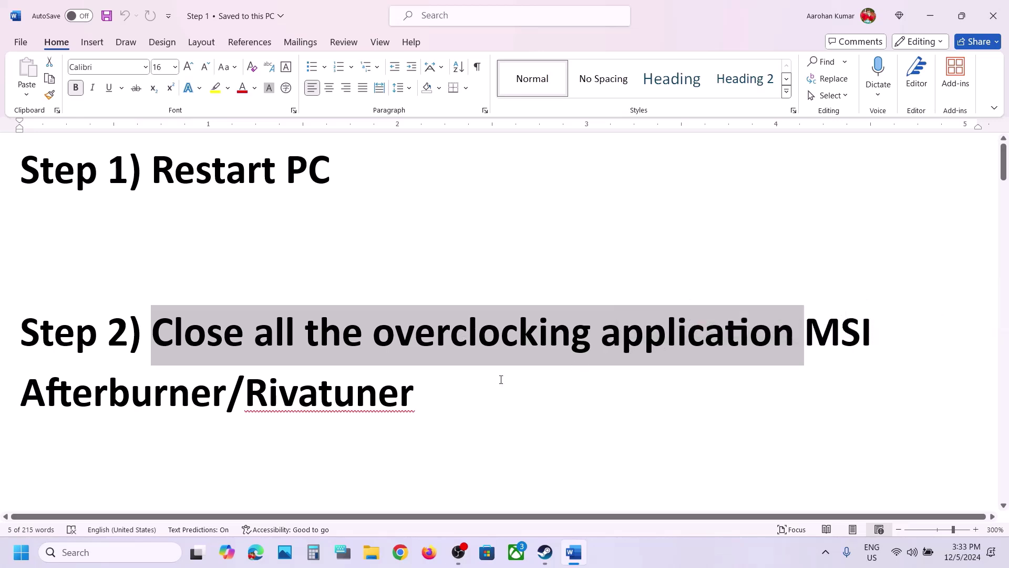
click(479, 384)
scroll(477, 382, down, 3)
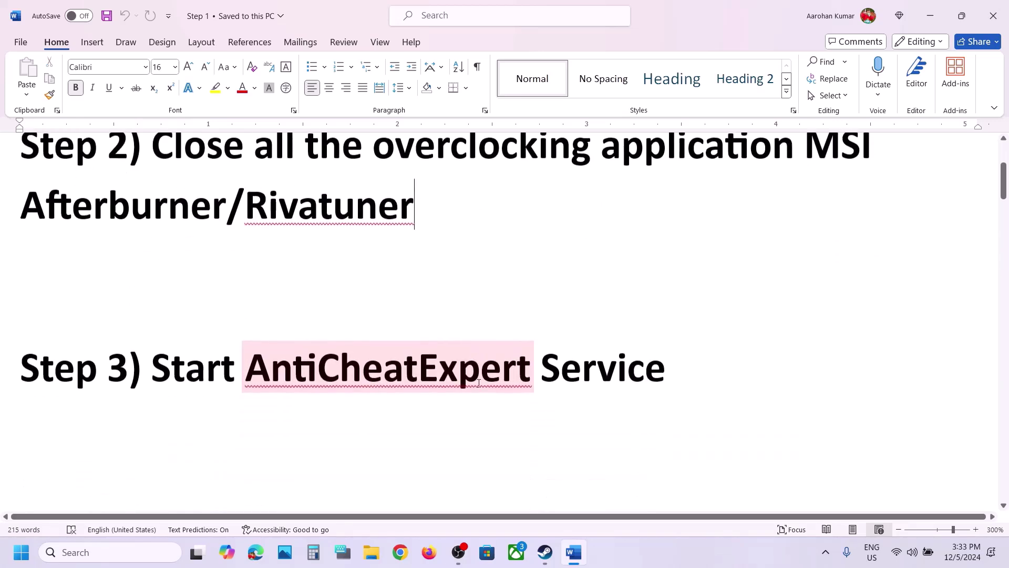
drag(152, 368, 665, 389)
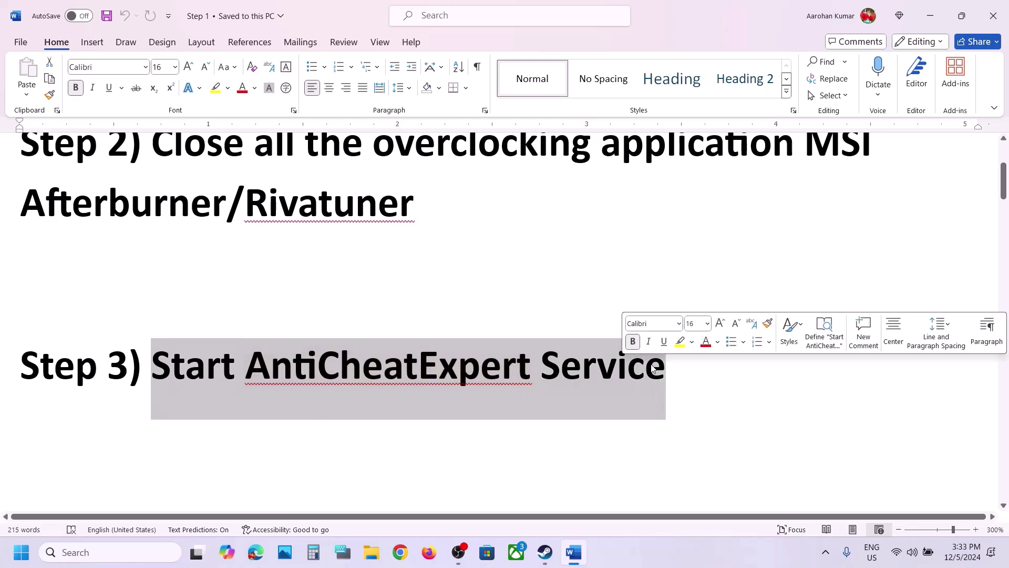
Search Windows for "services" and open the Services console
click(125, 552)
text(se)
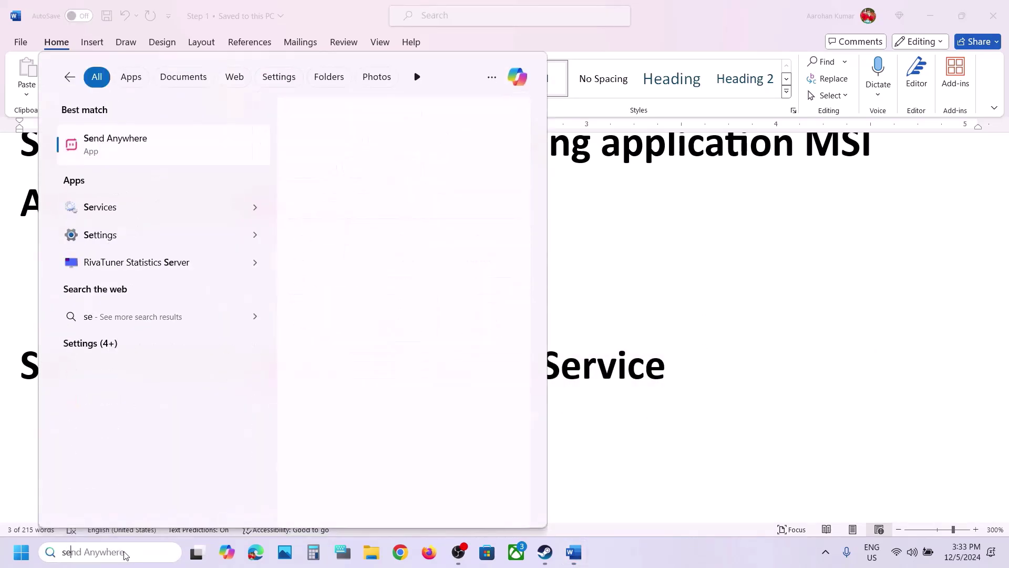
text(rvices)
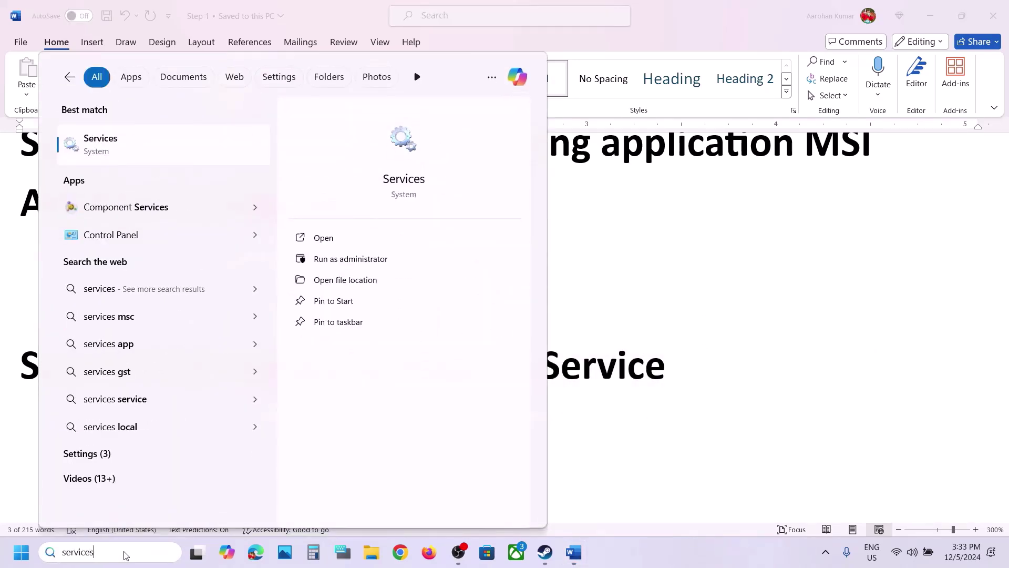
key(Return)
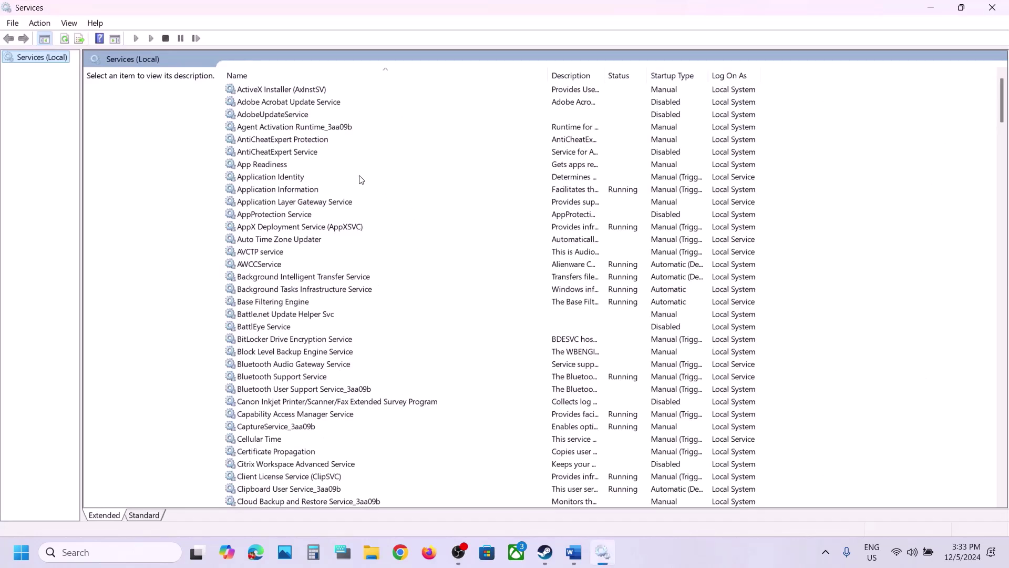
Set the startup type of AntiCheatExpert Service to Manual and apply the change
click(280, 152)
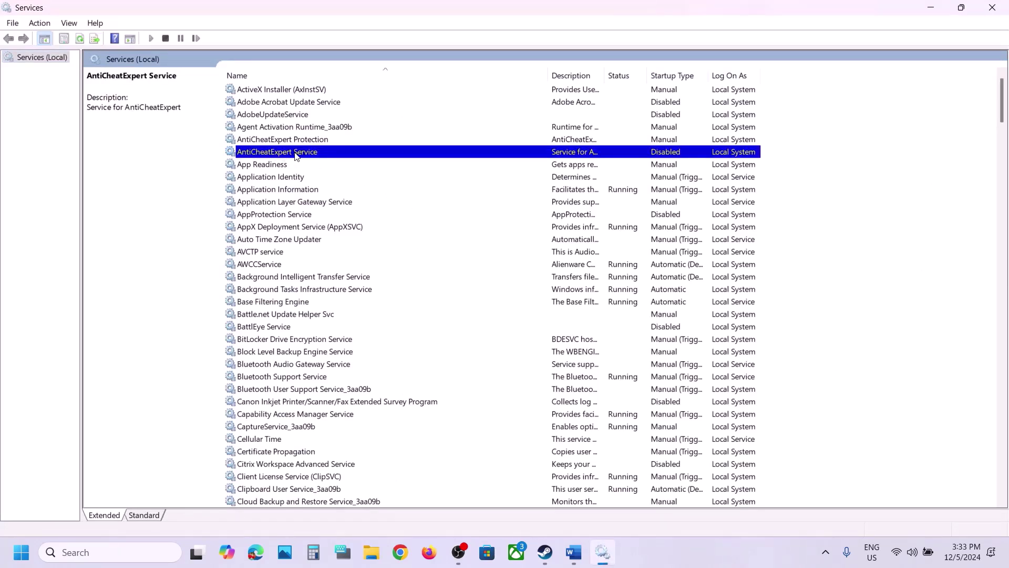
double_click(296, 156)
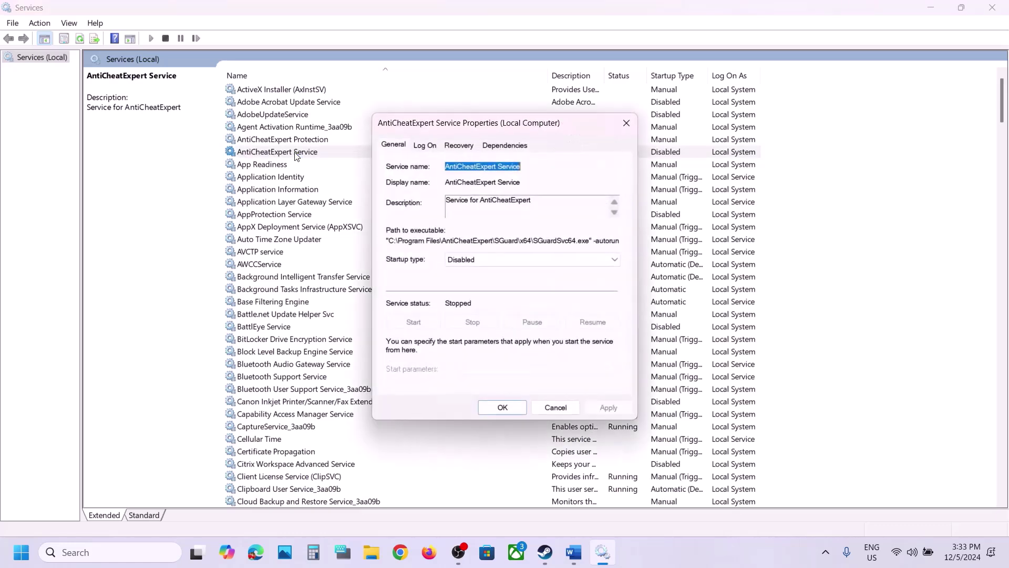
click(491, 258)
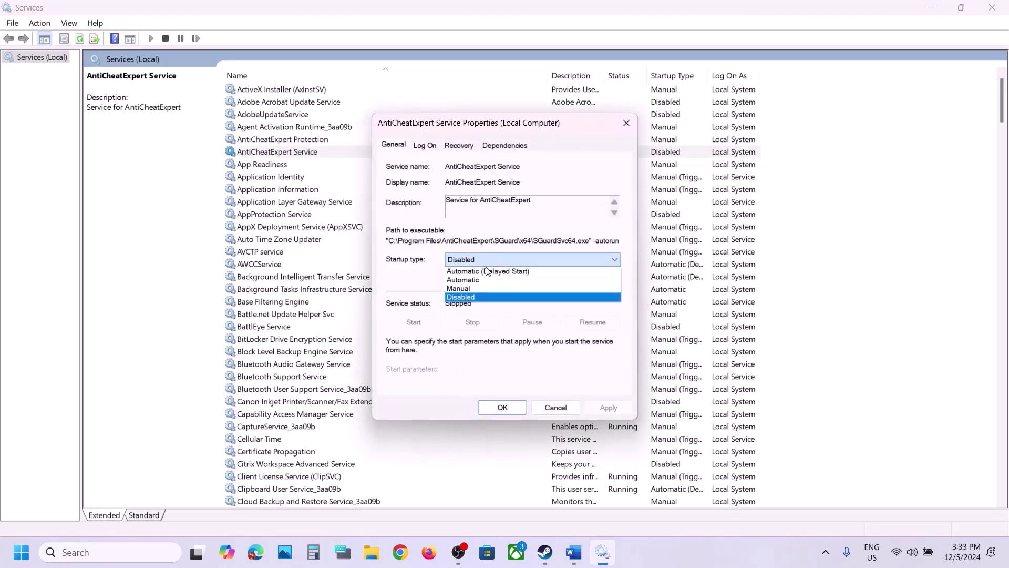
click(465, 289)
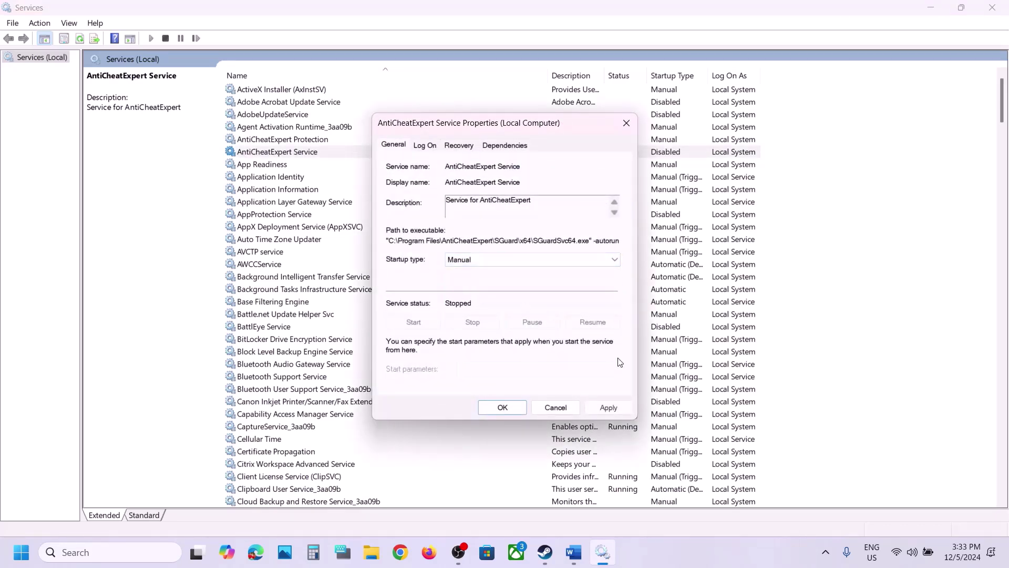
click(602, 408)
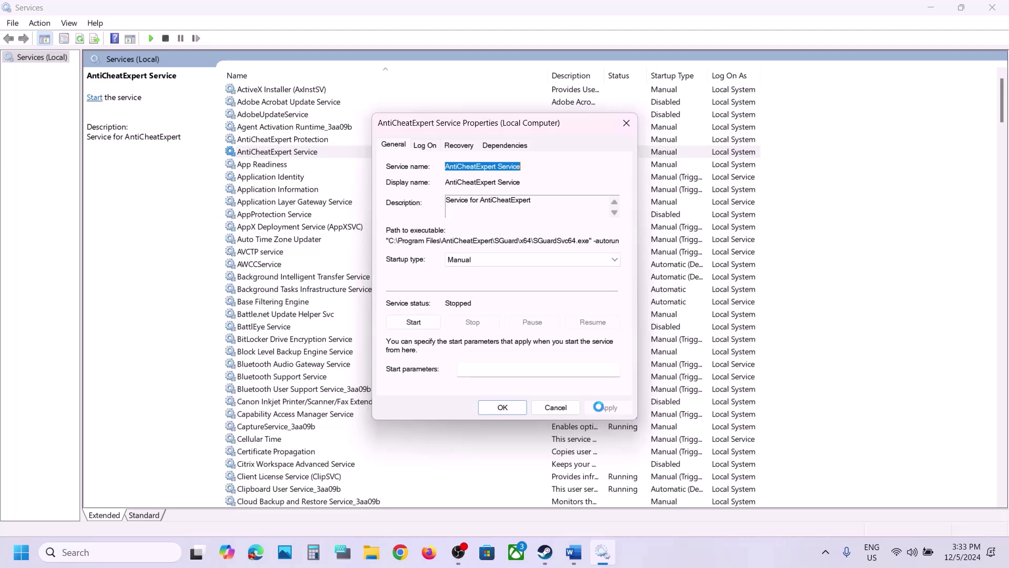
Start AntiCheatExpert Service, confirm its properties and close the Services console
click(415, 323)
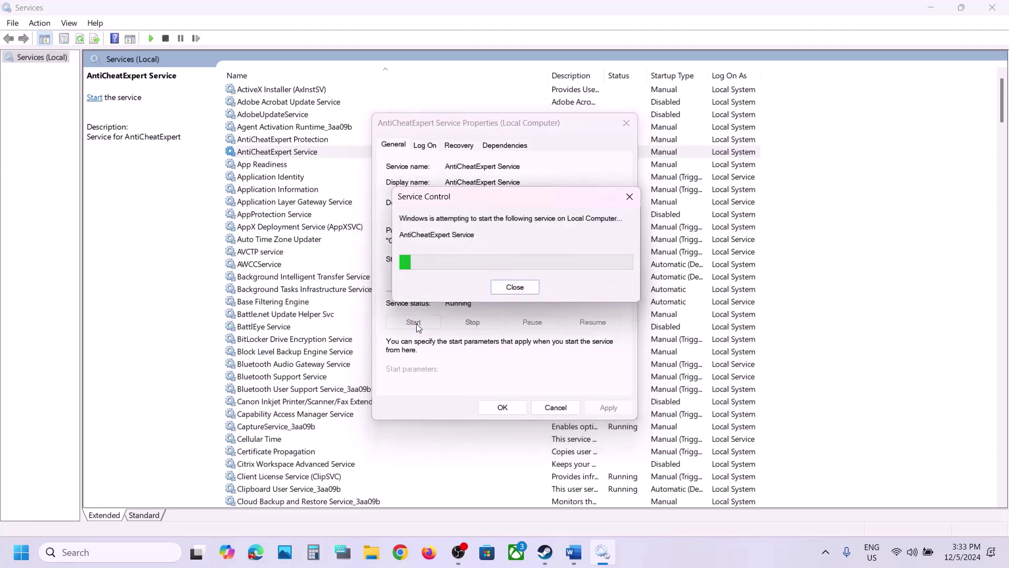
click(507, 409)
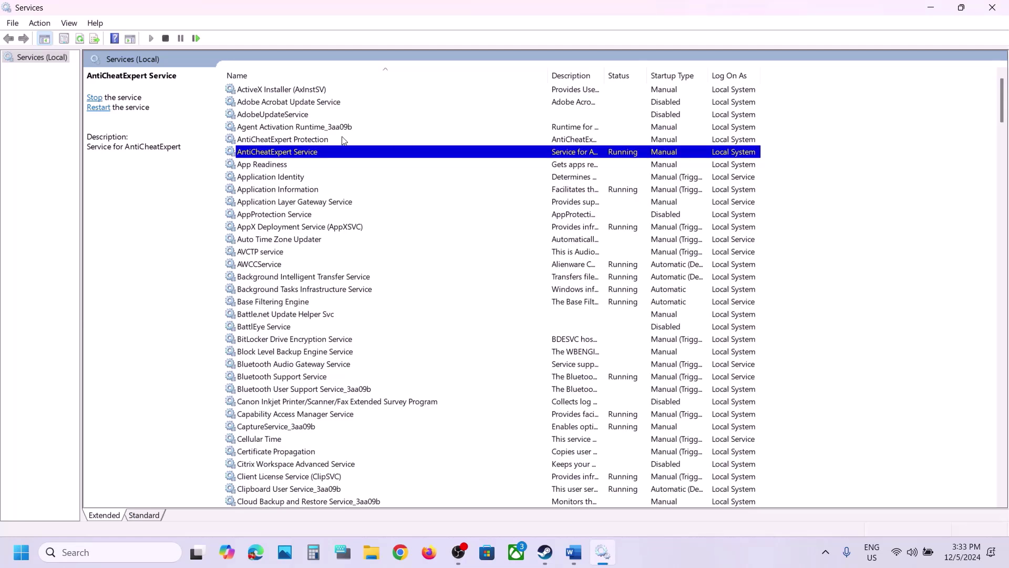
click(311, 143)
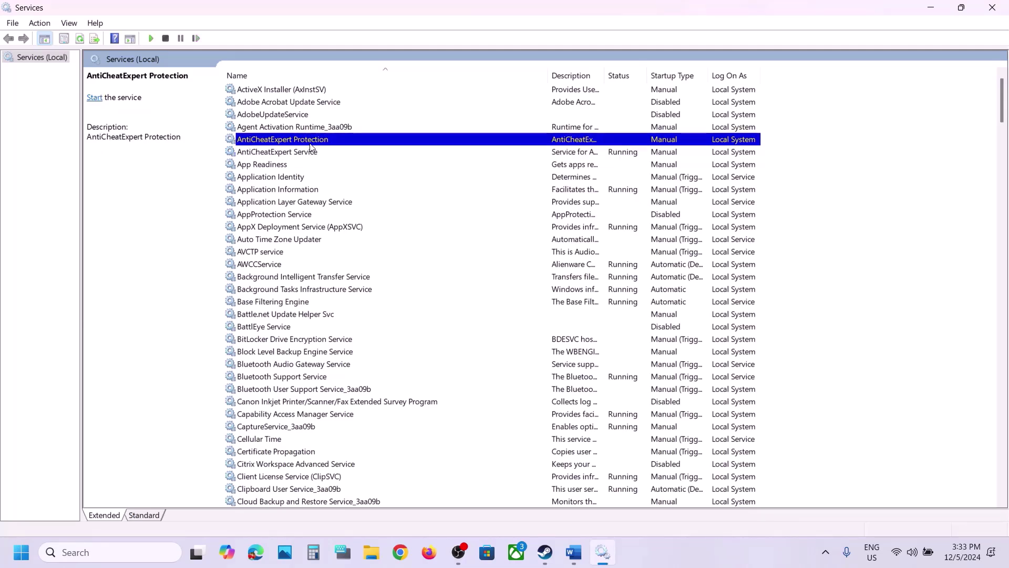
click(993, 9)
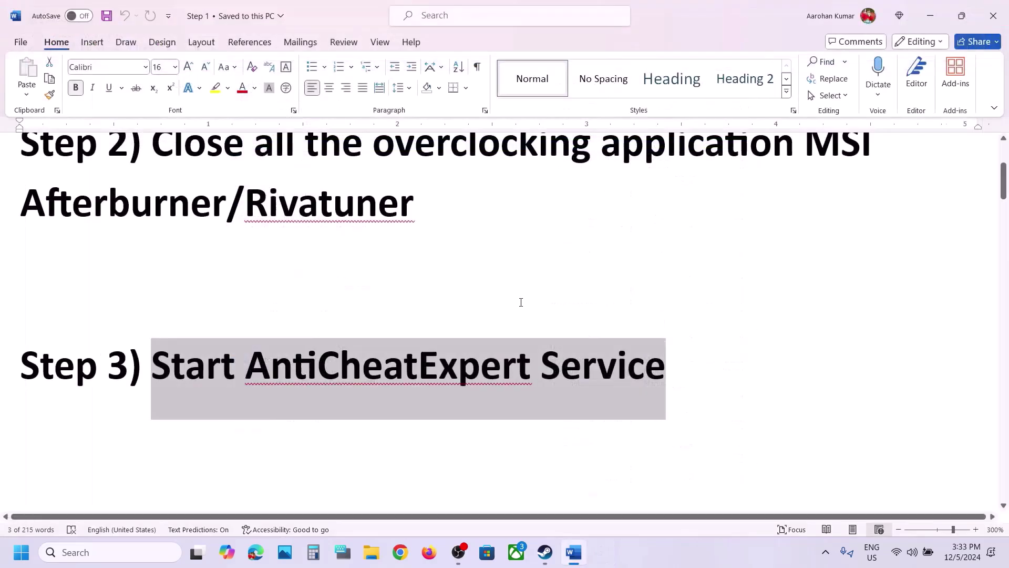
Read Step 4 in the document, highlighting the parts on allowing the game exe in third-party antivirus and Windows Security
scroll(507, 308, down, 5)
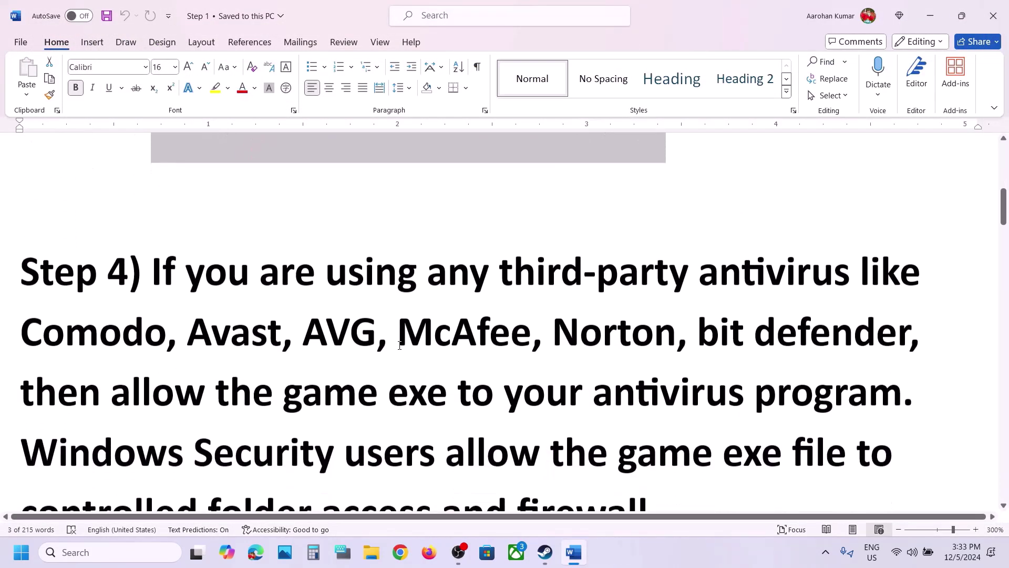
drag(162, 274, 563, 329)
drag(294, 331, 284, 364)
click(286, 363)
scroll(285, 364, down, 3)
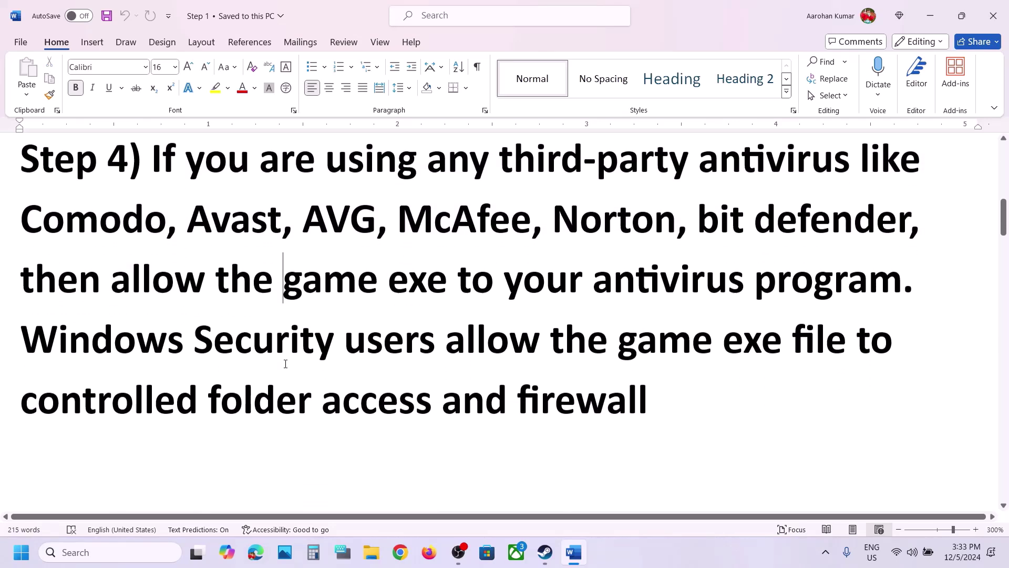
drag(133, 288, 887, 304)
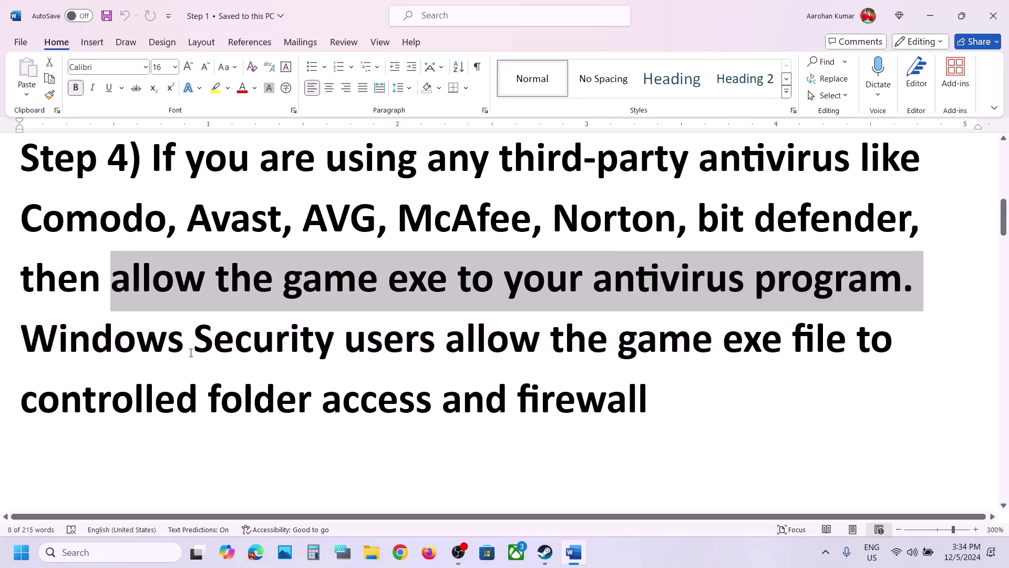
drag(191, 342, 613, 340)
Open the list of apps allowed through Controlled folder access in the ransomware protection settings of Windows Security
key(super+i)
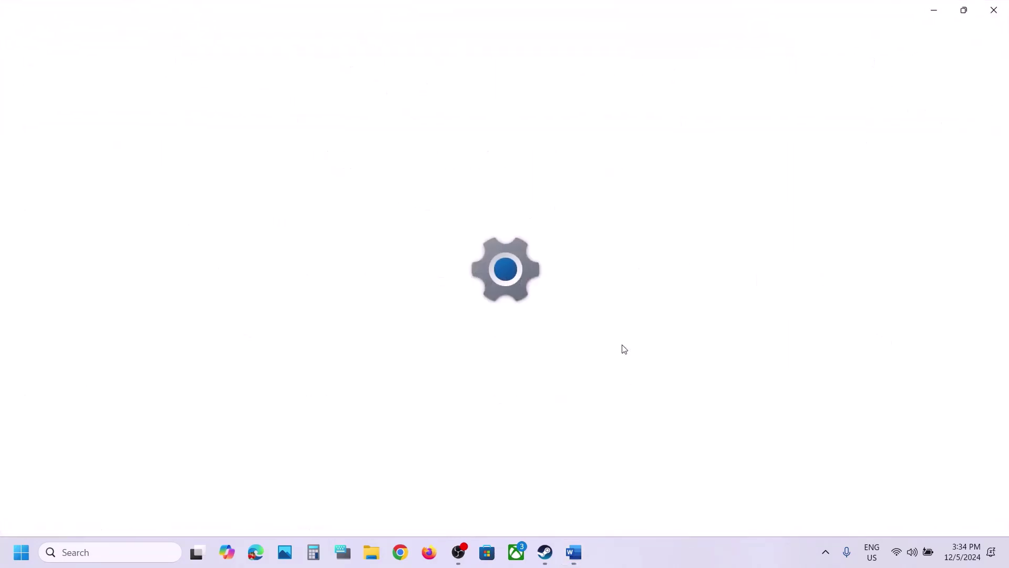
click(78, 406)
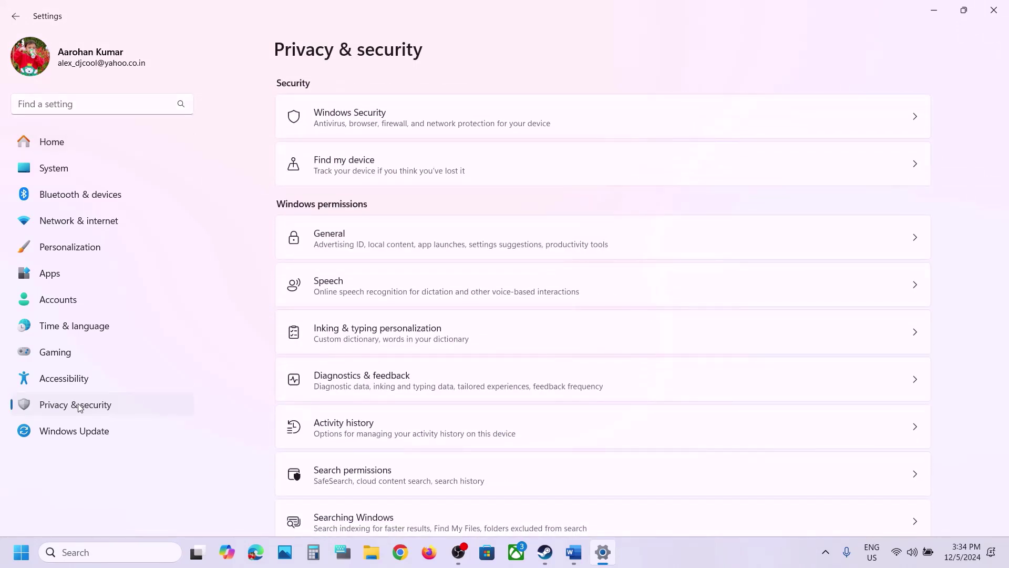
click(396, 121)
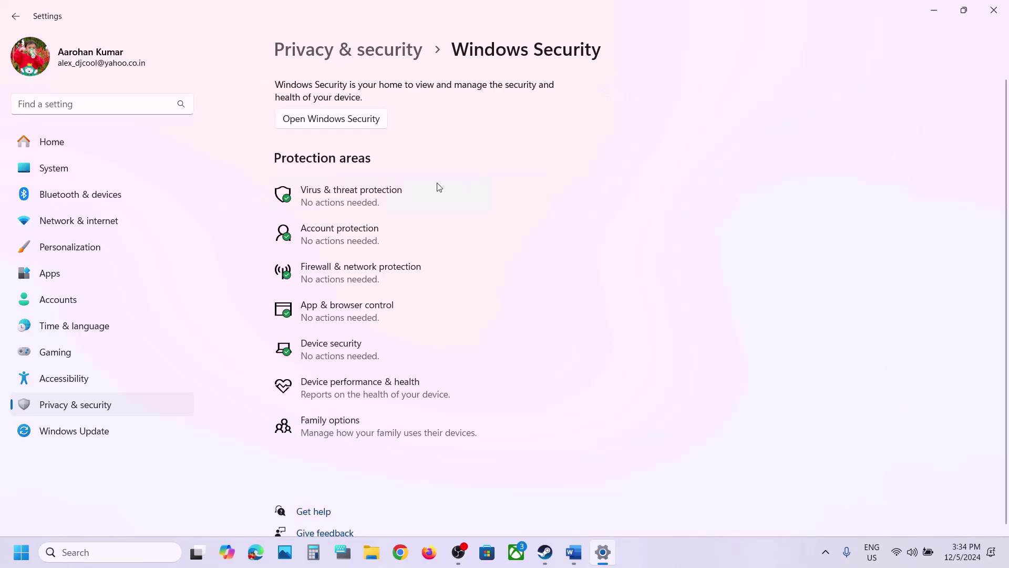
click(356, 201)
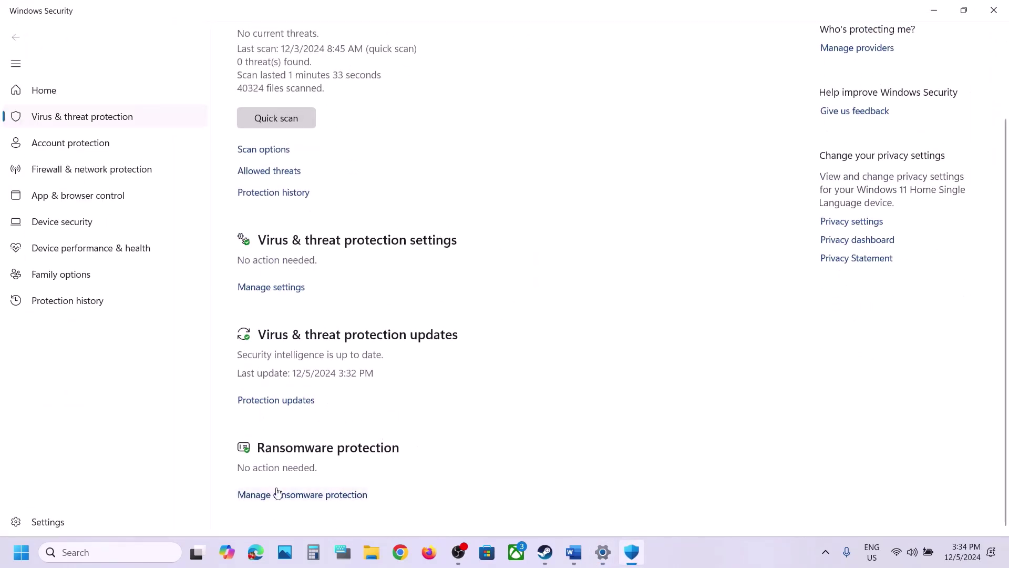
click(311, 495)
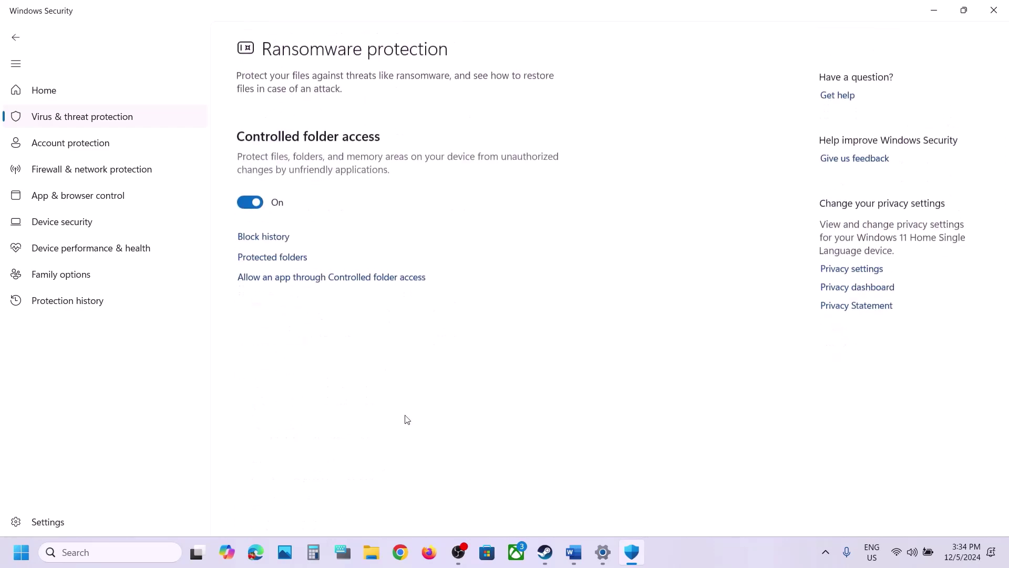
click(315, 279)
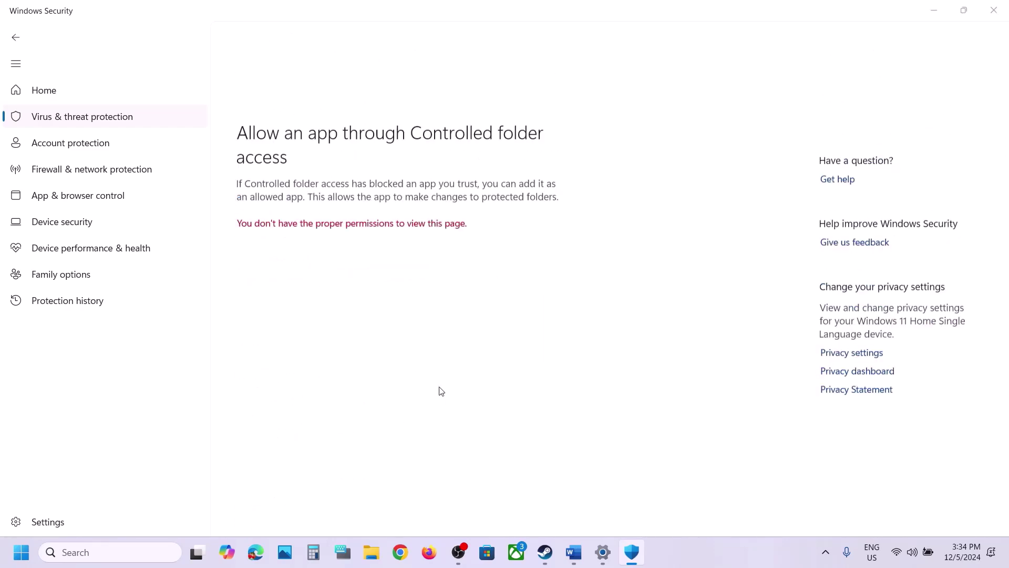
Add DeltaForceClient from the Game folder of the Steam Delta Force installation as an app allowed through Controlled folder access
scroll(441, 391, down, 4)
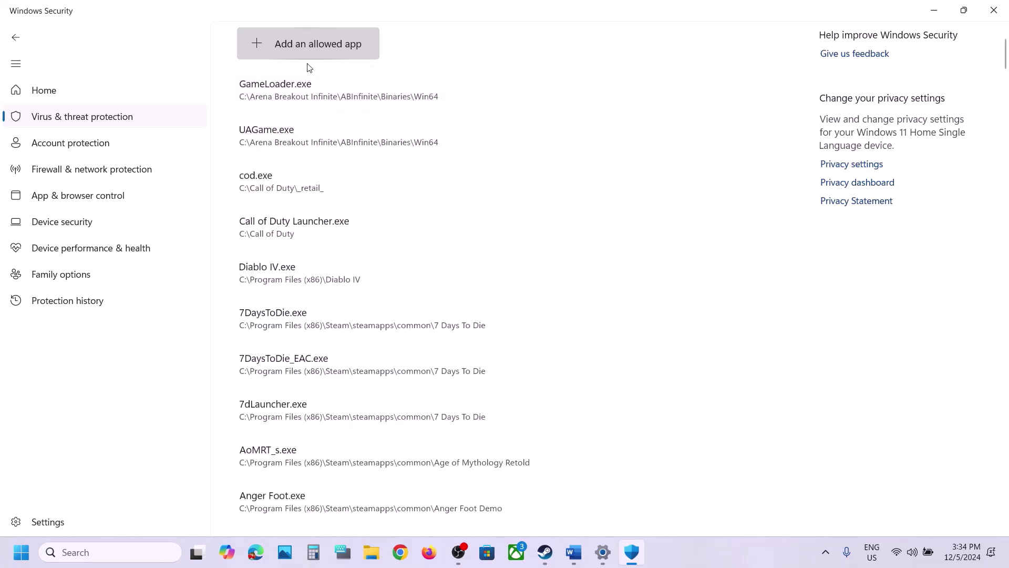
click(293, 52)
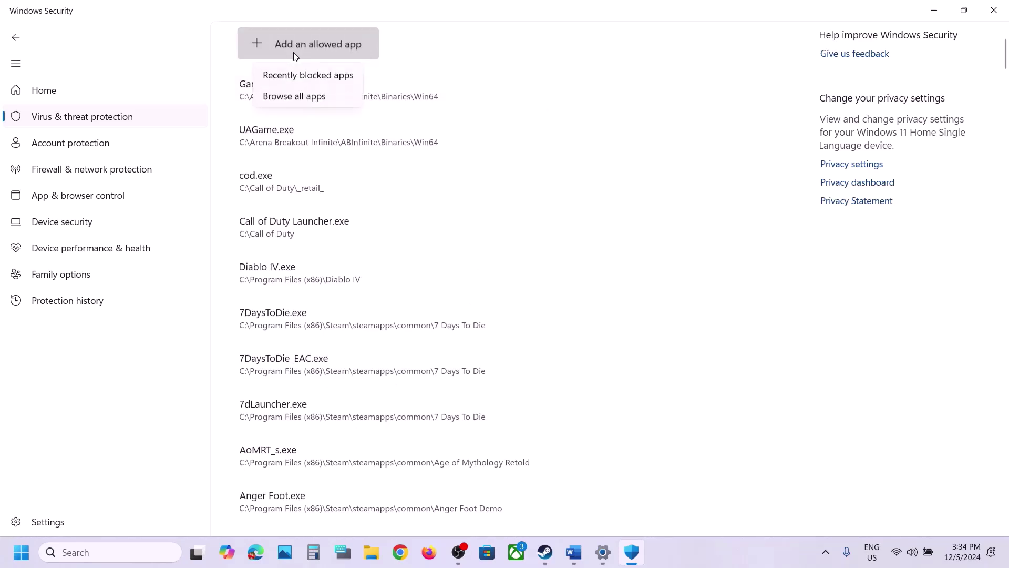
click(308, 96)
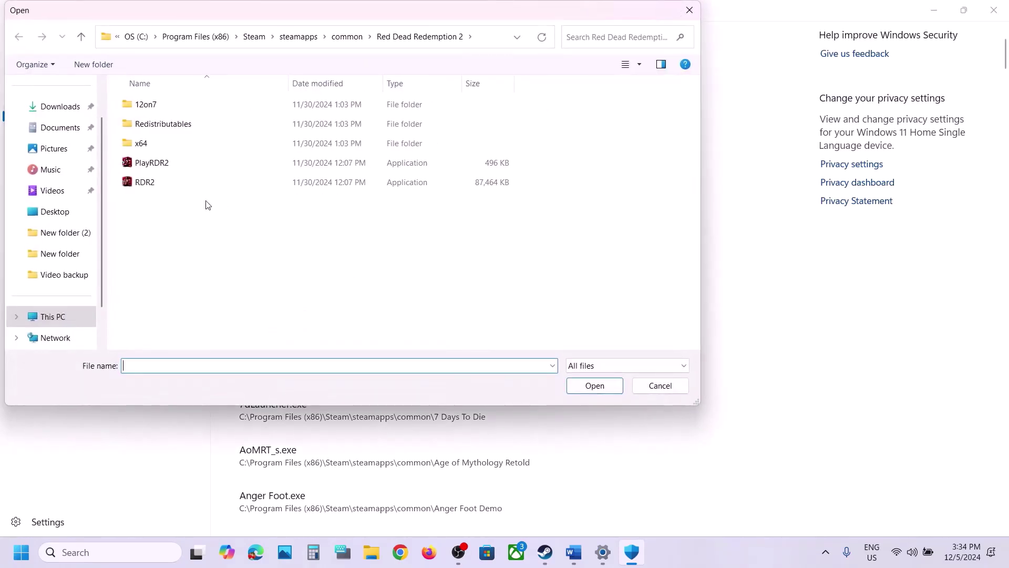
click(346, 37)
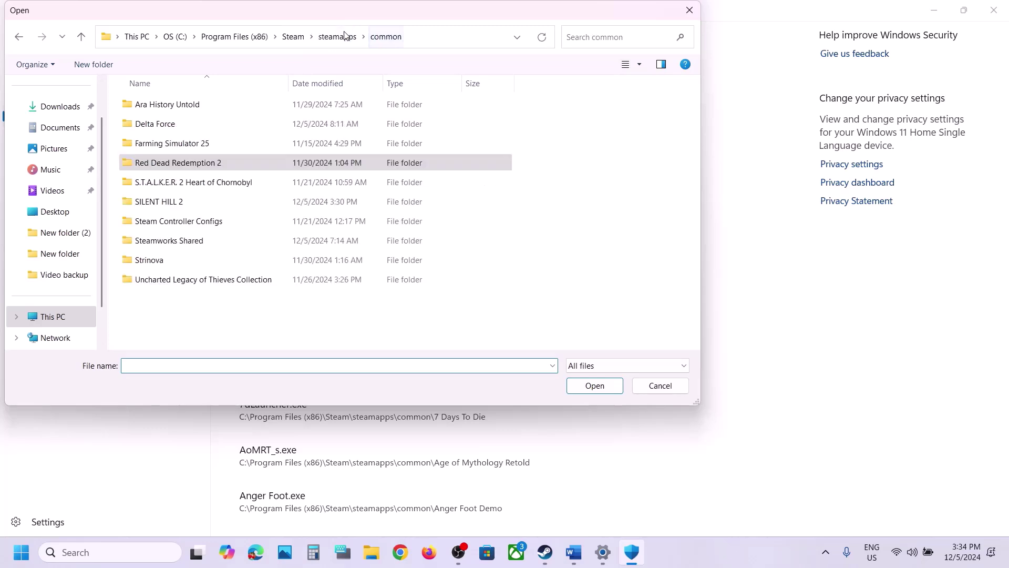
click(455, 41)
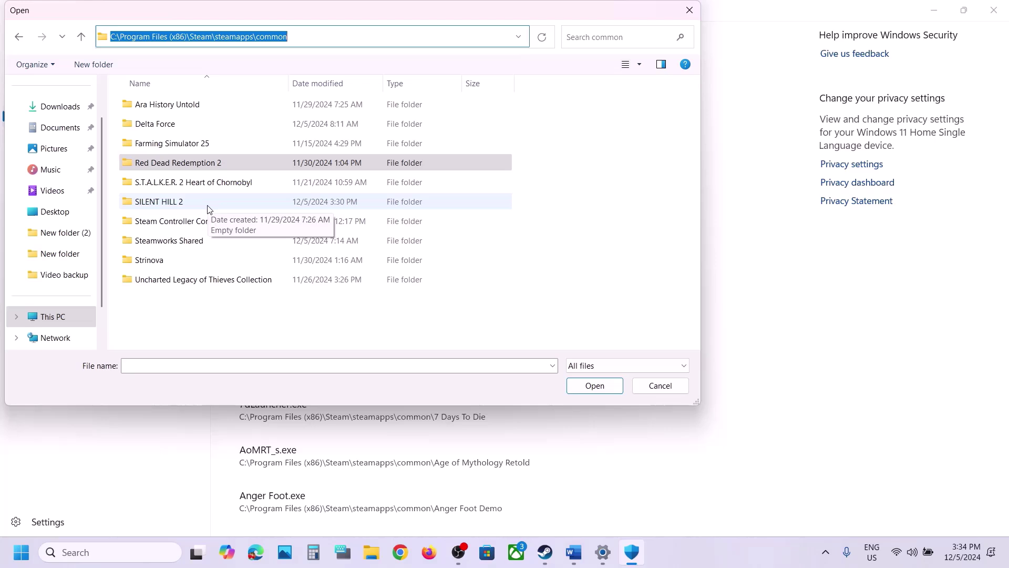
double_click(169, 128)
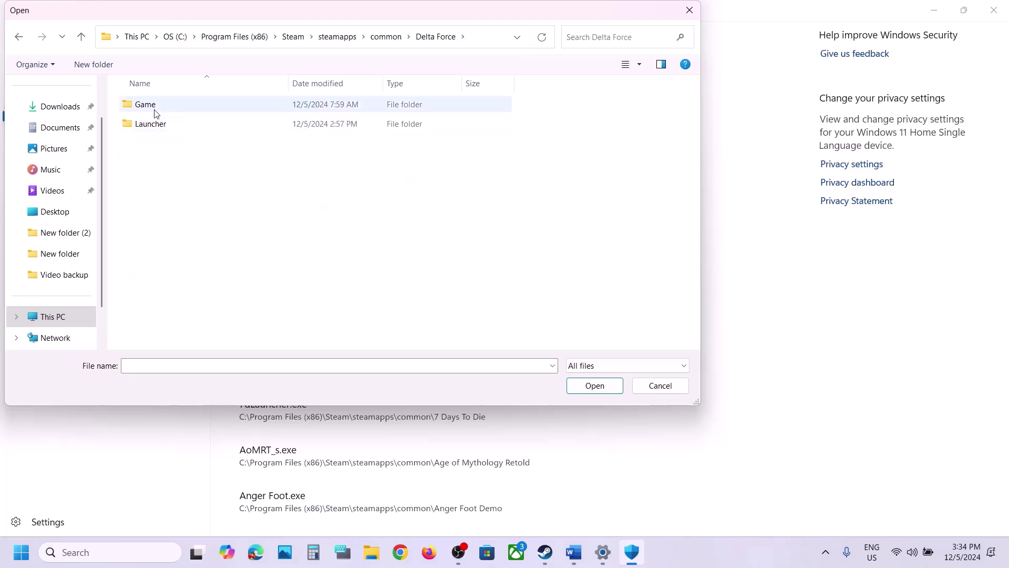
double_click(155, 113)
click(179, 143)
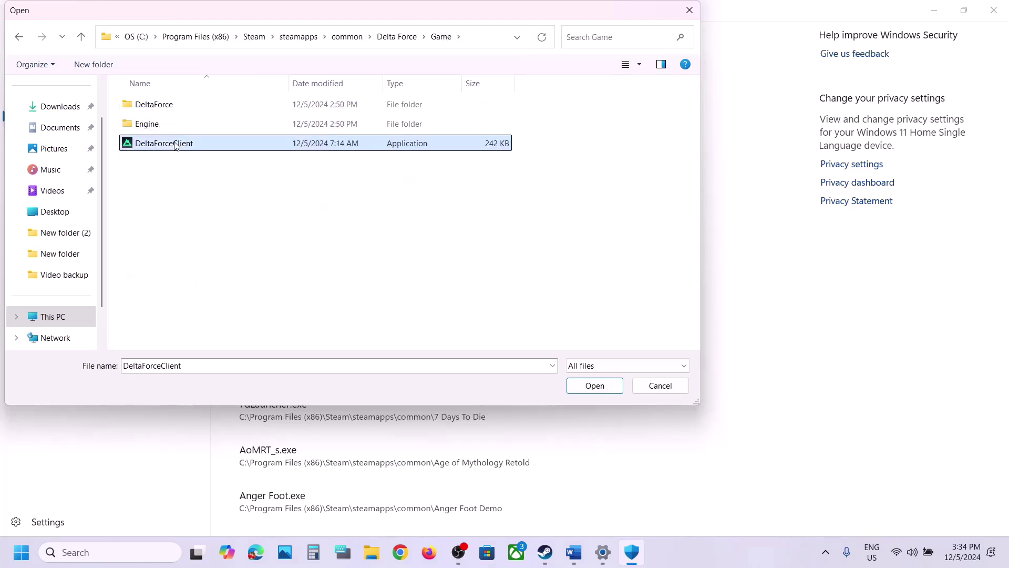
click(584, 386)
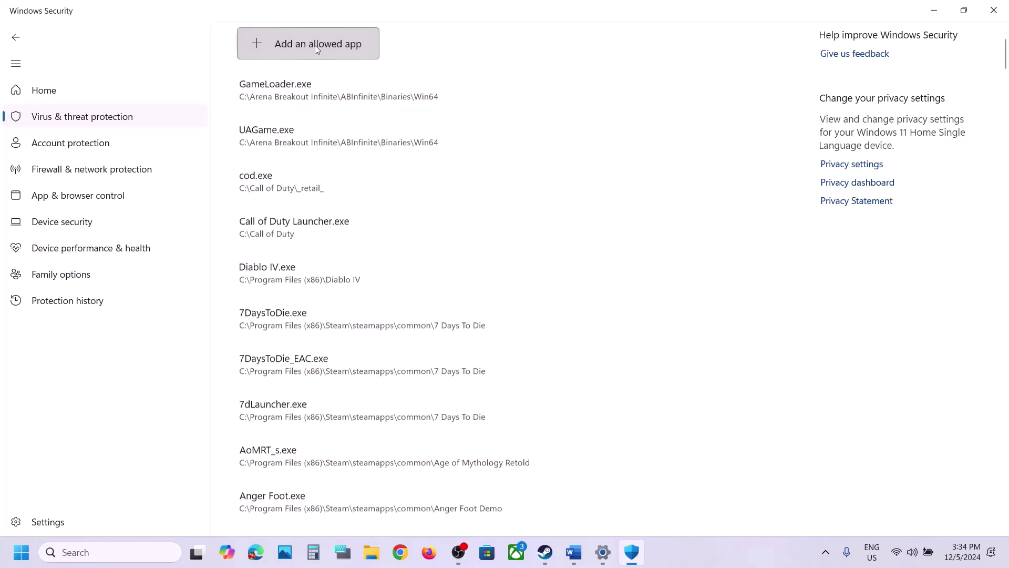
Add DeltaForceClient-Win64-Shipping from the game's DeltaForce\Binaries\Win64 folder as an allowed app
click(315, 45)
click(321, 96)
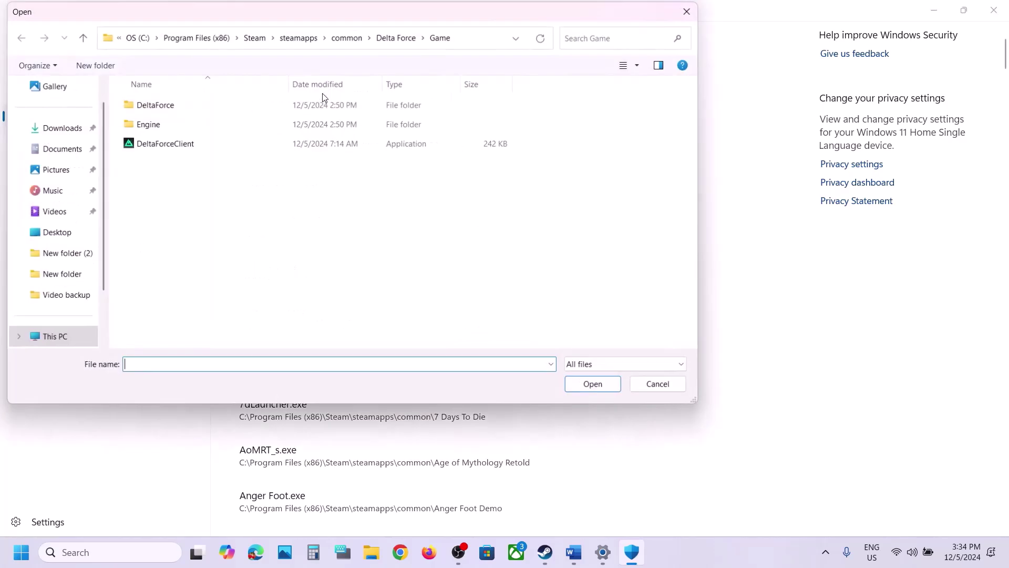
double_click(174, 107)
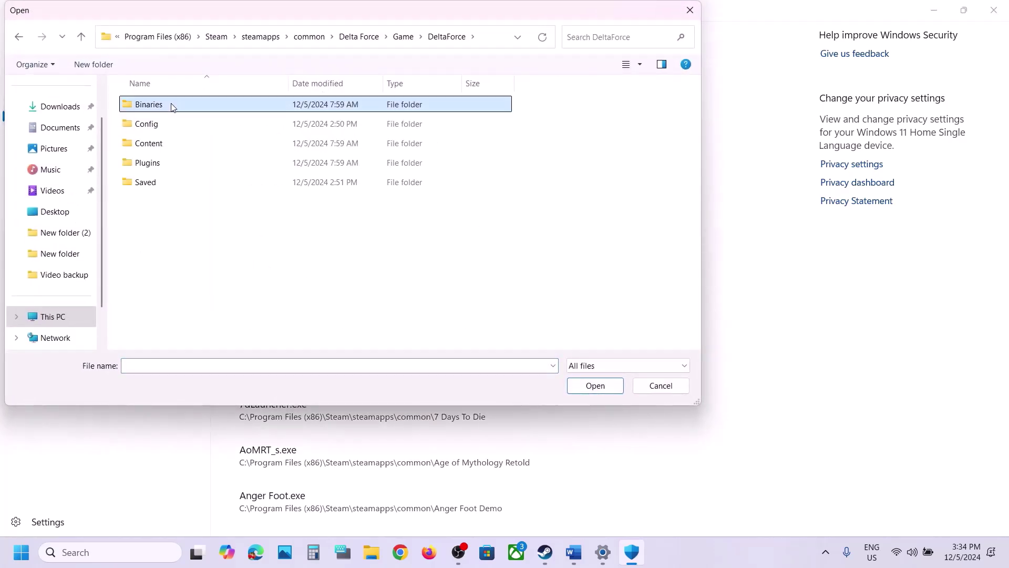
double_click(173, 106)
double_click(153, 124)
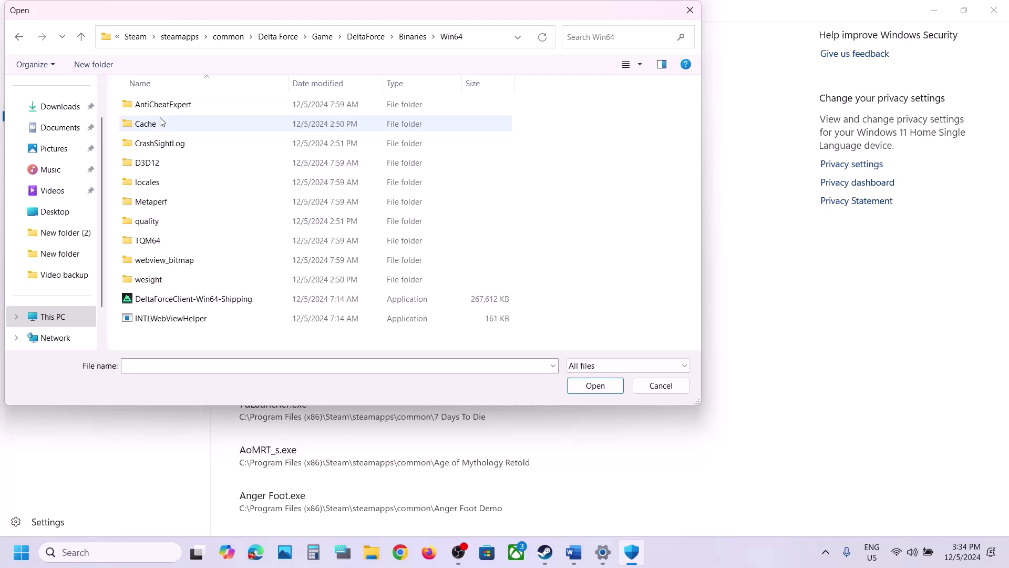
click(185, 300)
click(596, 386)
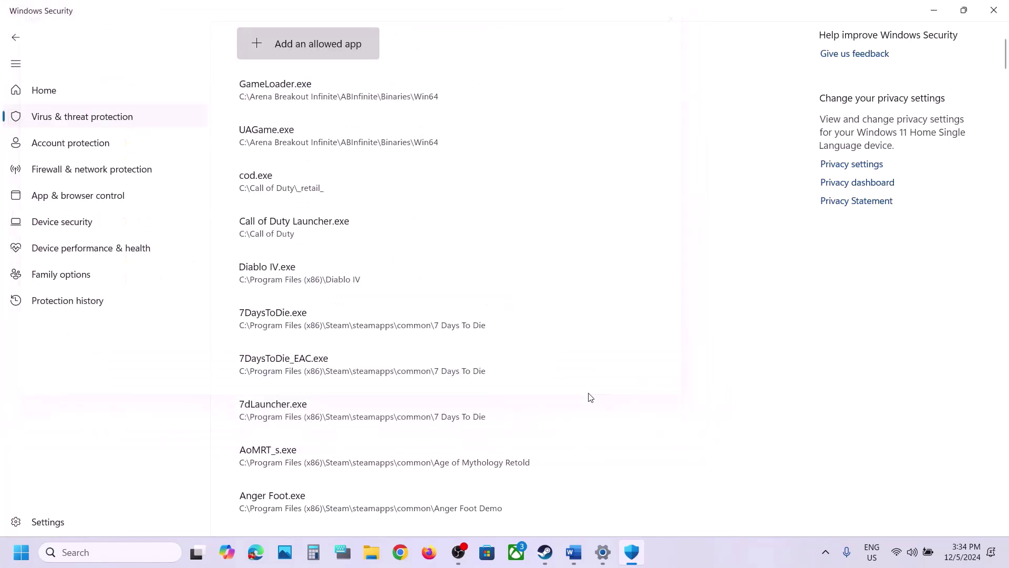
Add df_launcher from the Delta Force Launcher folder as an app allowed through Controlled folder access
click(341, 41)
click(330, 97)
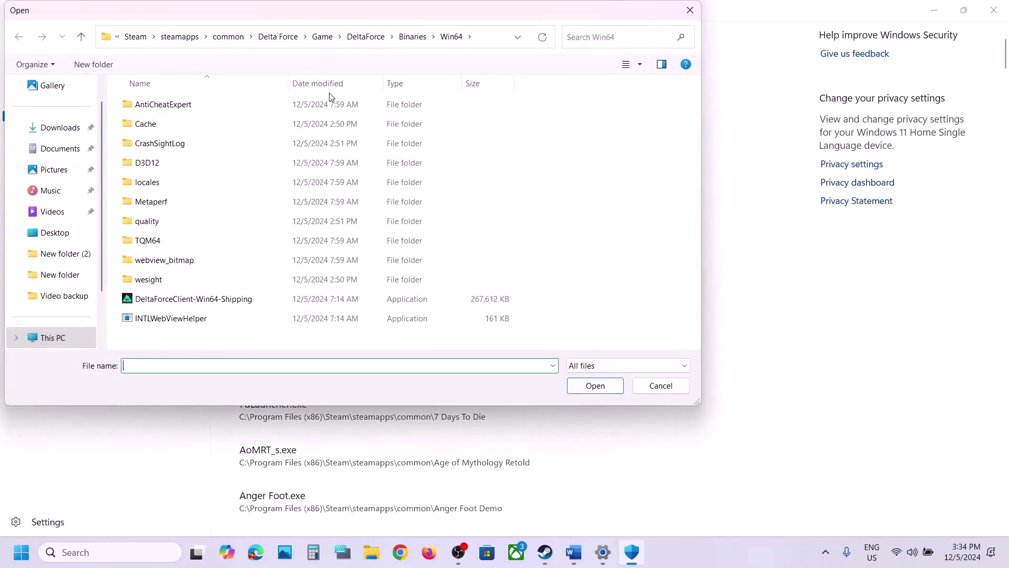
click(81, 38)
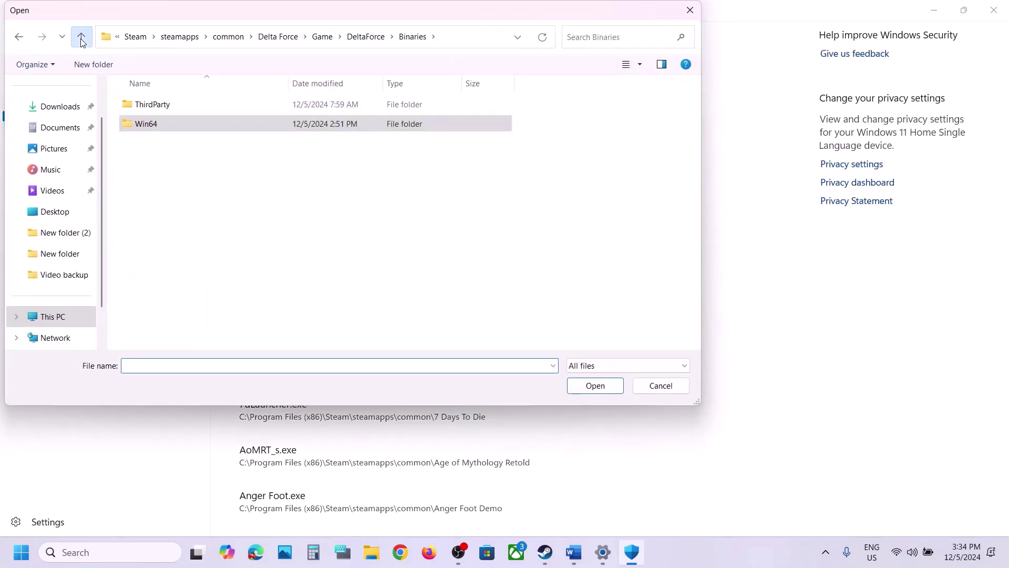
click(81, 38)
click(81, 38)
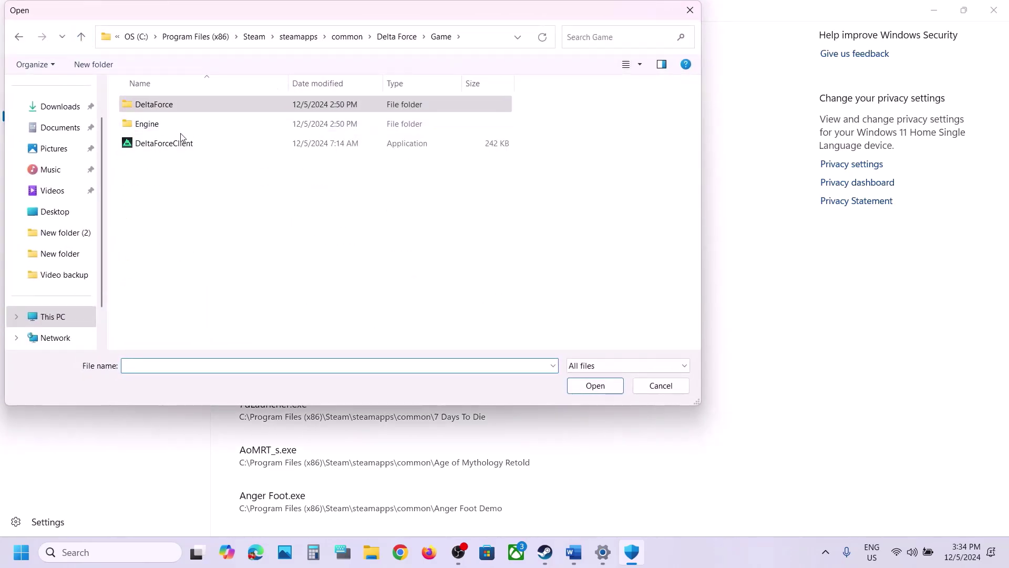
click(82, 38)
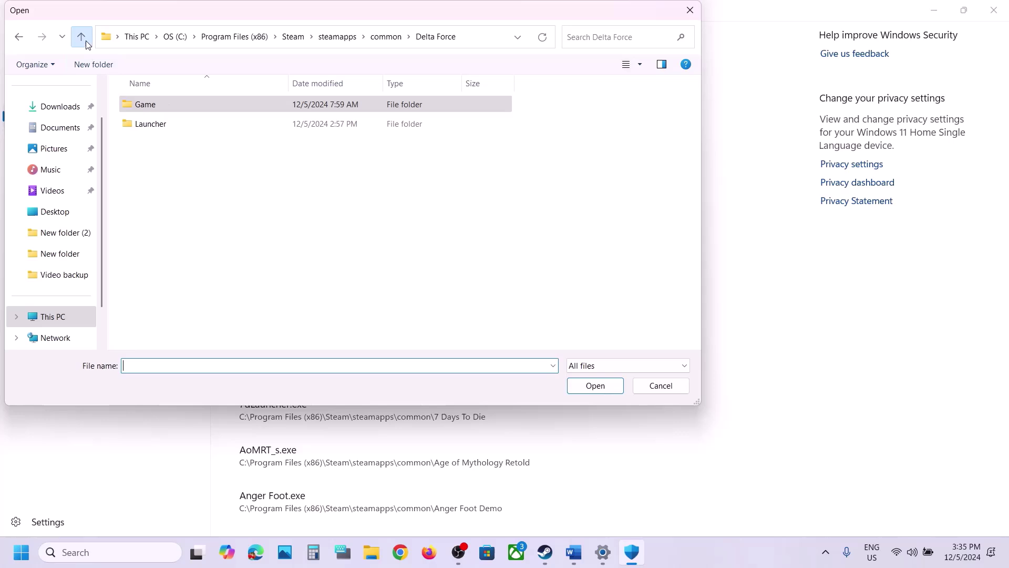
double_click(160, 124)
scroll(226, 300, down, 1)
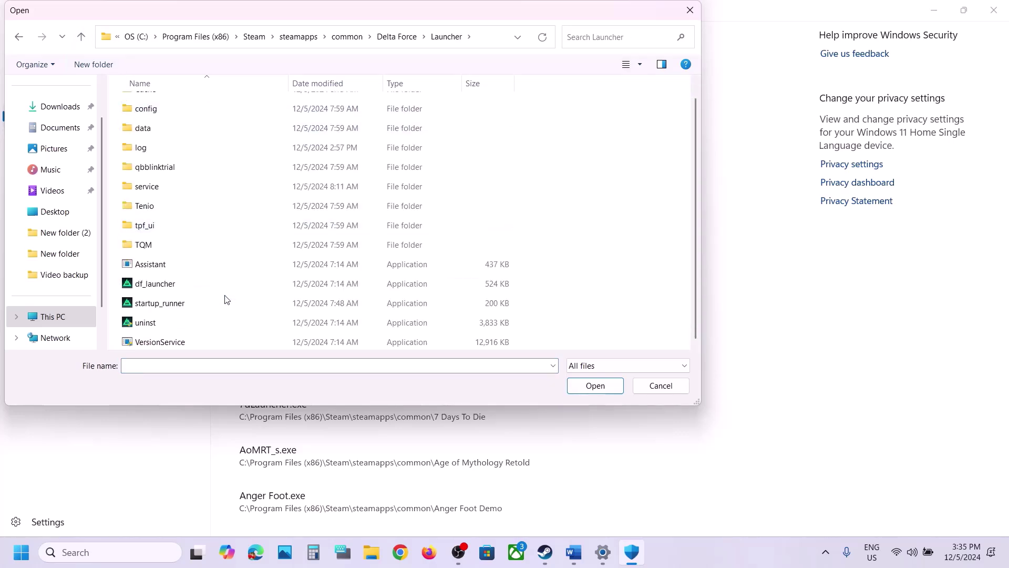
click(164, 285)
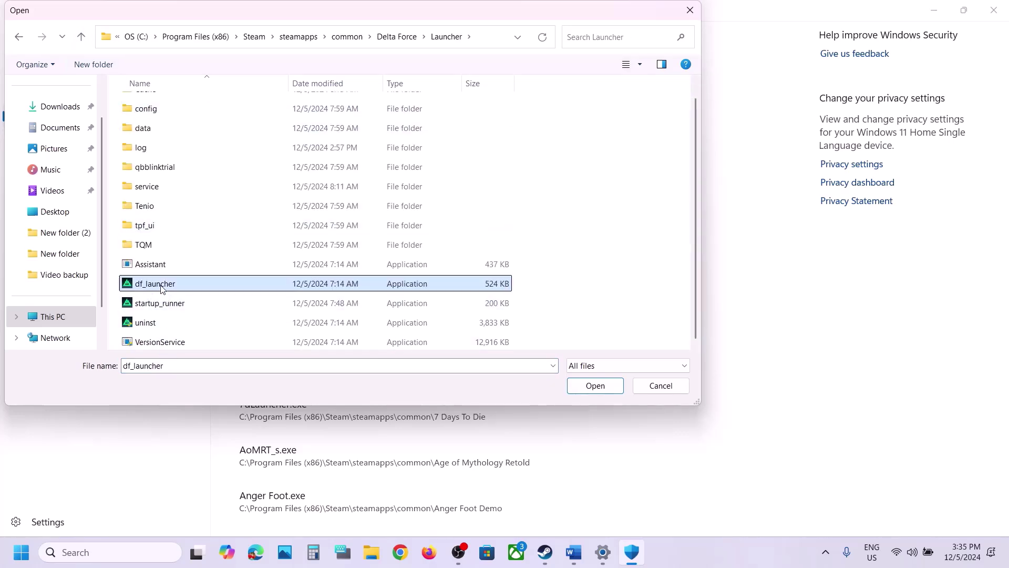
click(582, 385)
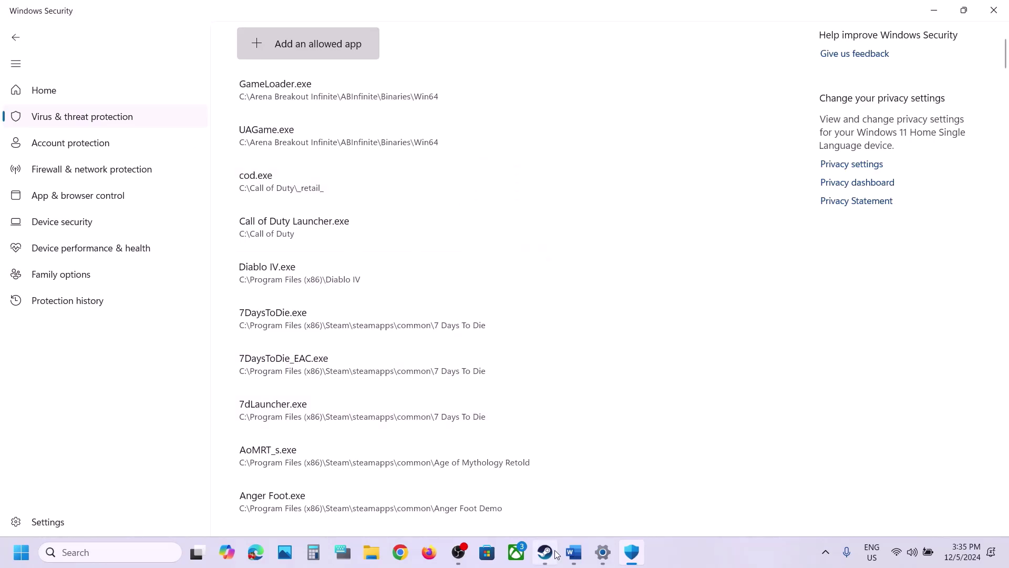
Open the list of apps allowed through Windows Defender Firewall in Control Panel's System and Security settings
click(158, 553)
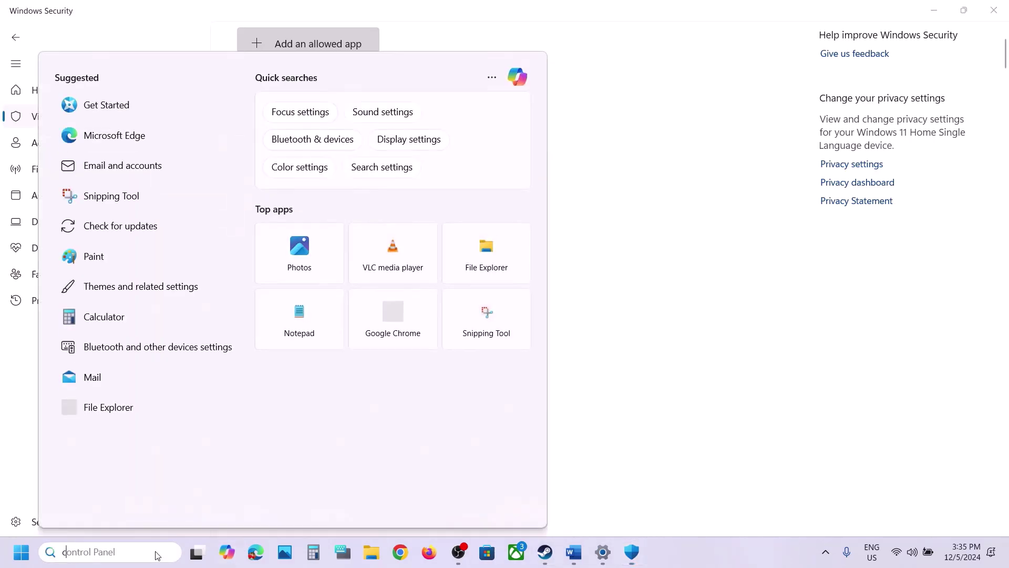
text(contro)
key(Return)
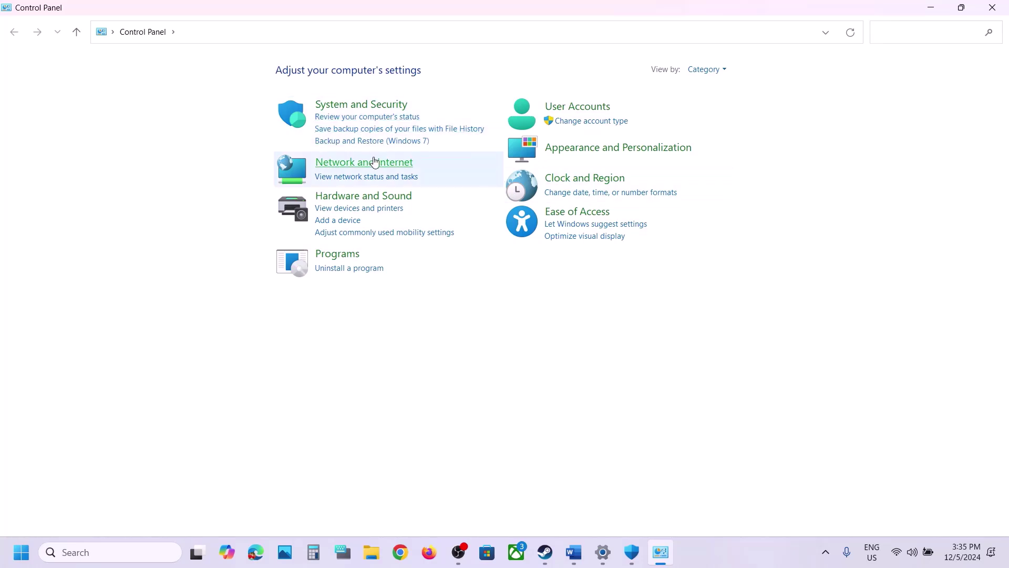
click(372, 105)
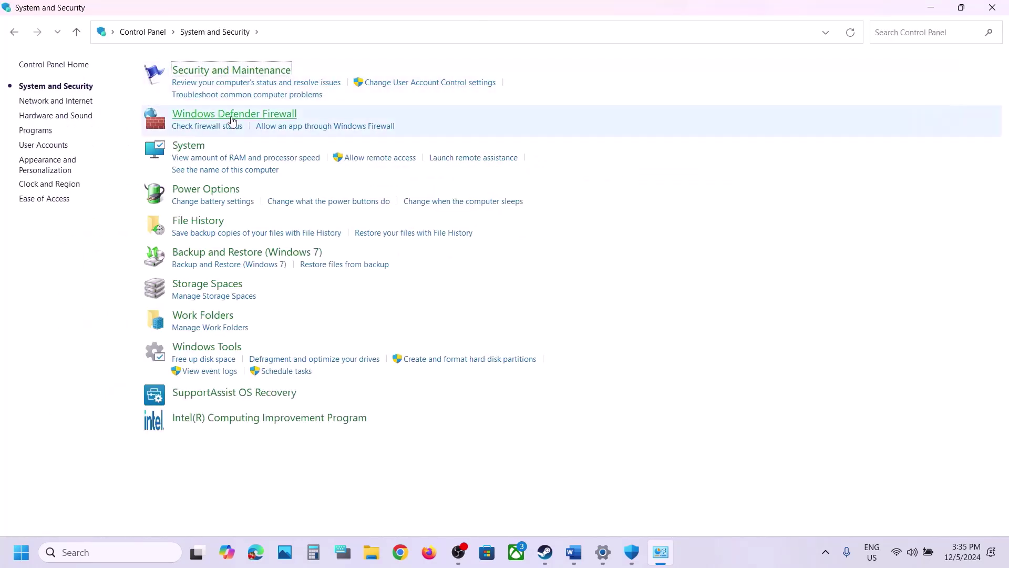
click(230, 117)
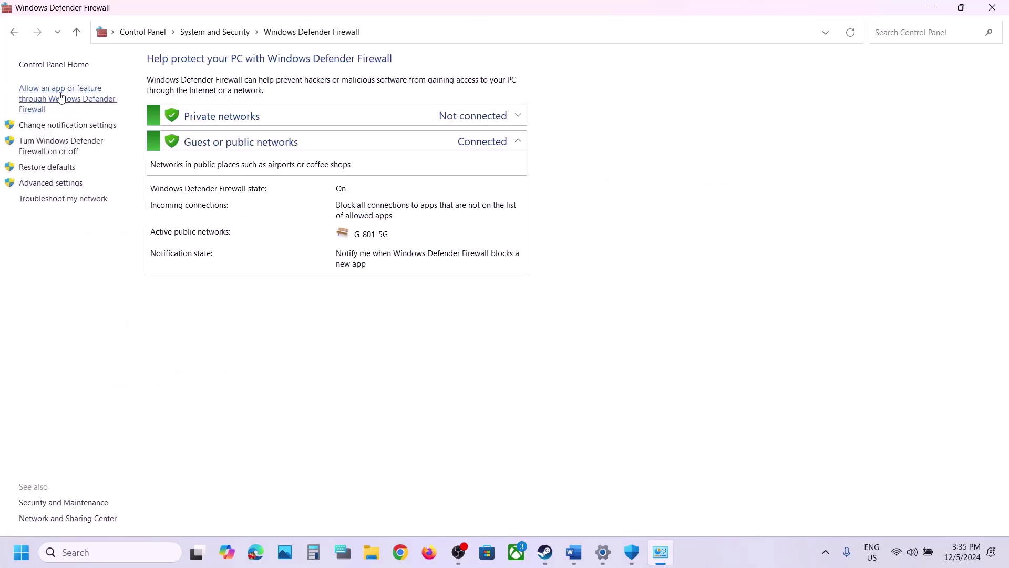
click(82, 103)
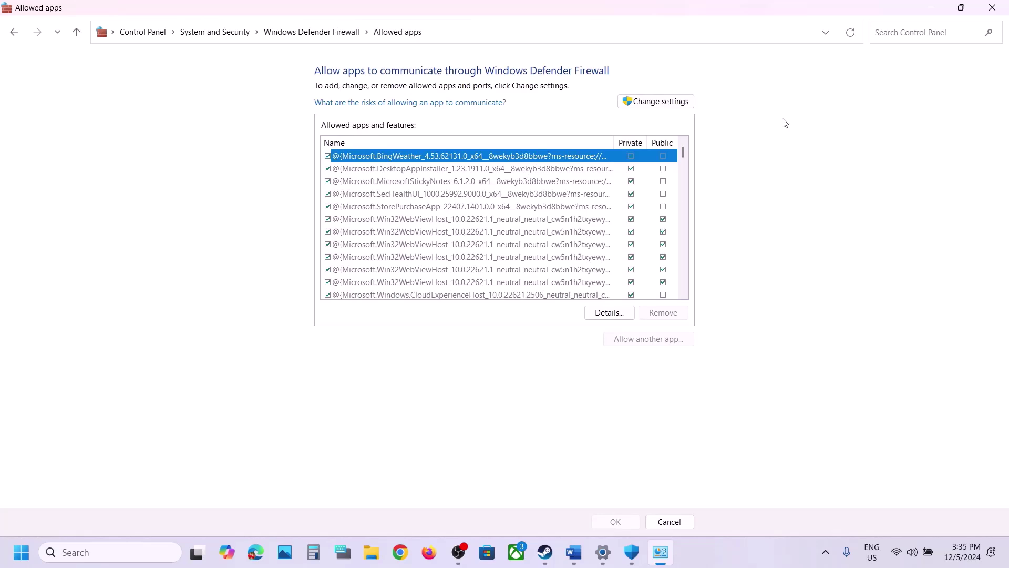
Unlock the firewall's allowed apps list for changes and add DeltaForceClient from the Delta Force\Game folder
click(659, 101)
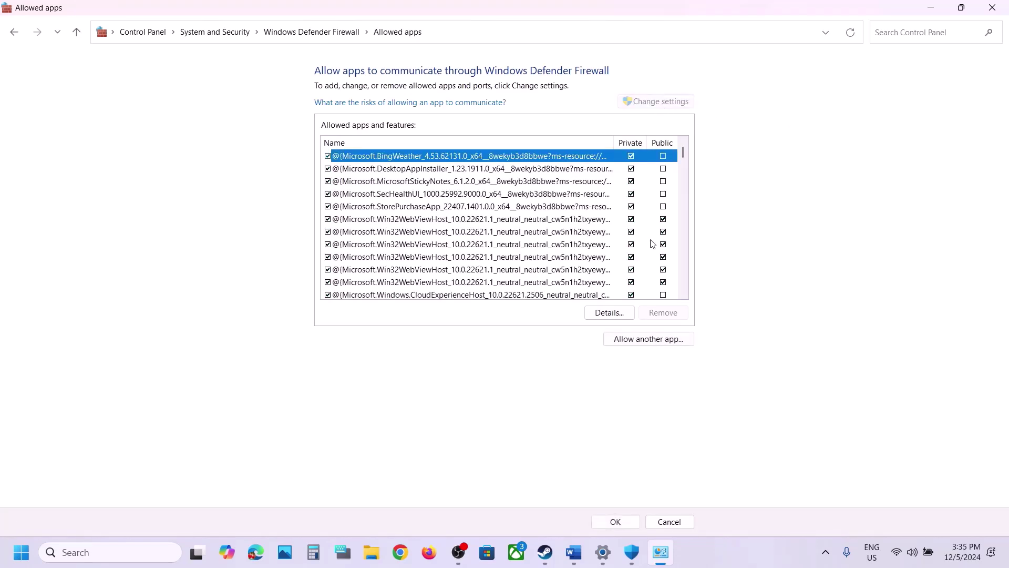
click(636, 342)
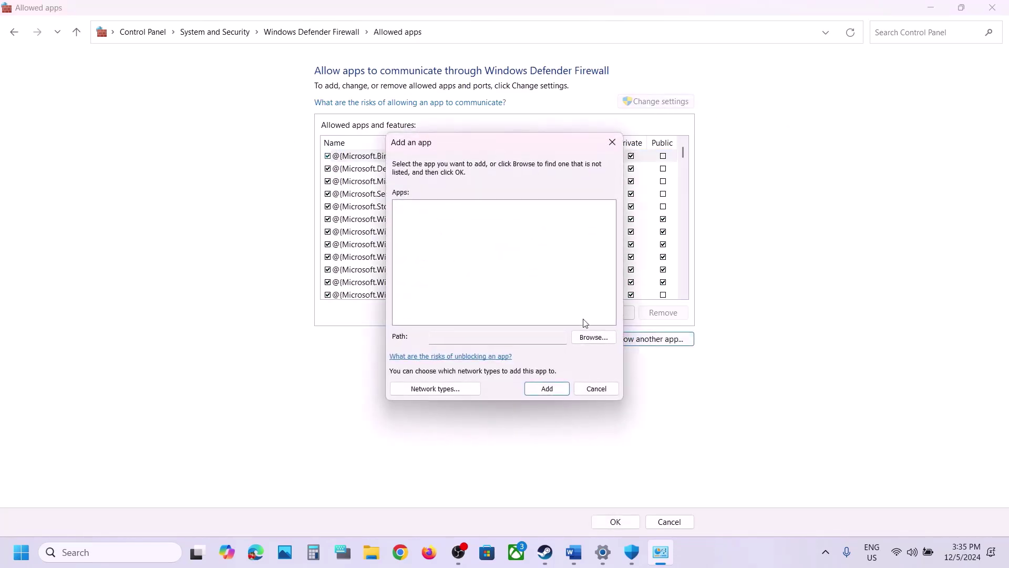
click(593, 338)
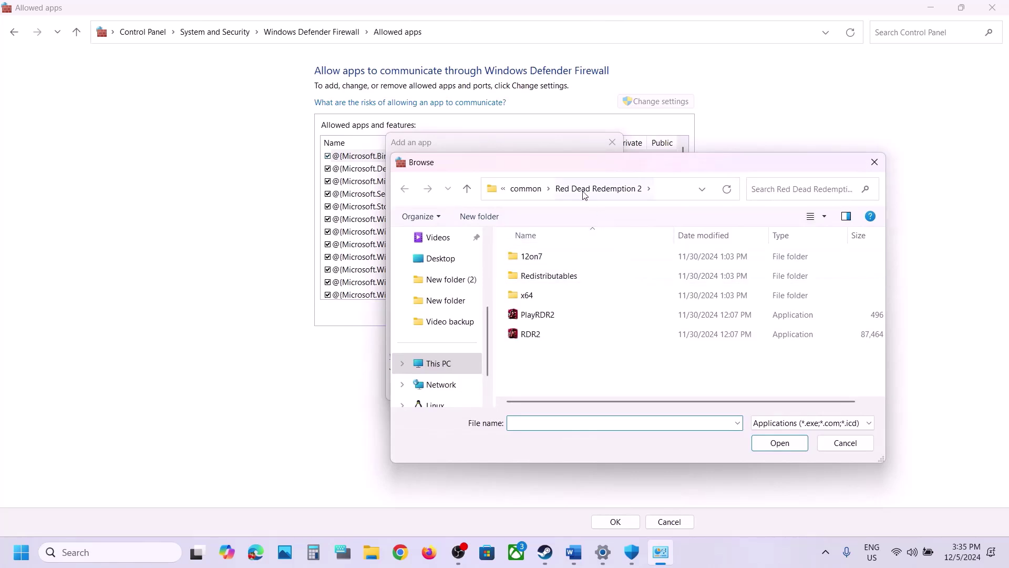
click(527, 189)
double_click(548, 276)
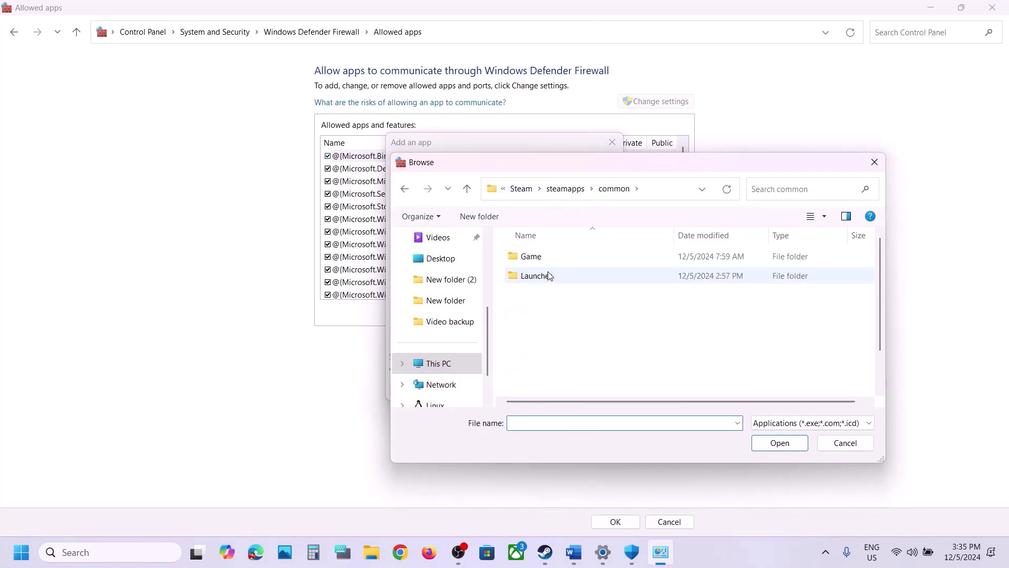
double_click(536, 256)
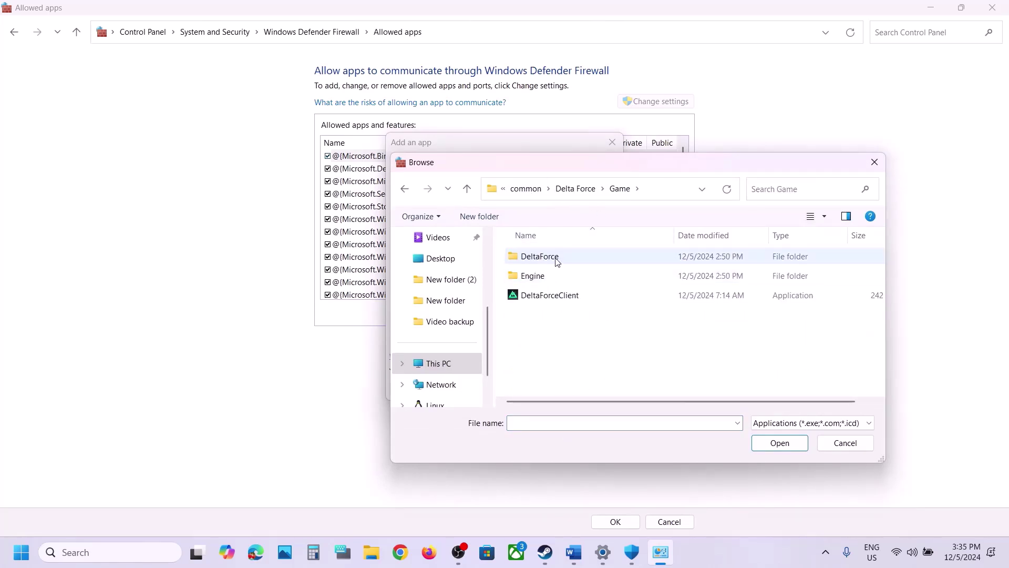
click(544, 295)
click(773, 443)
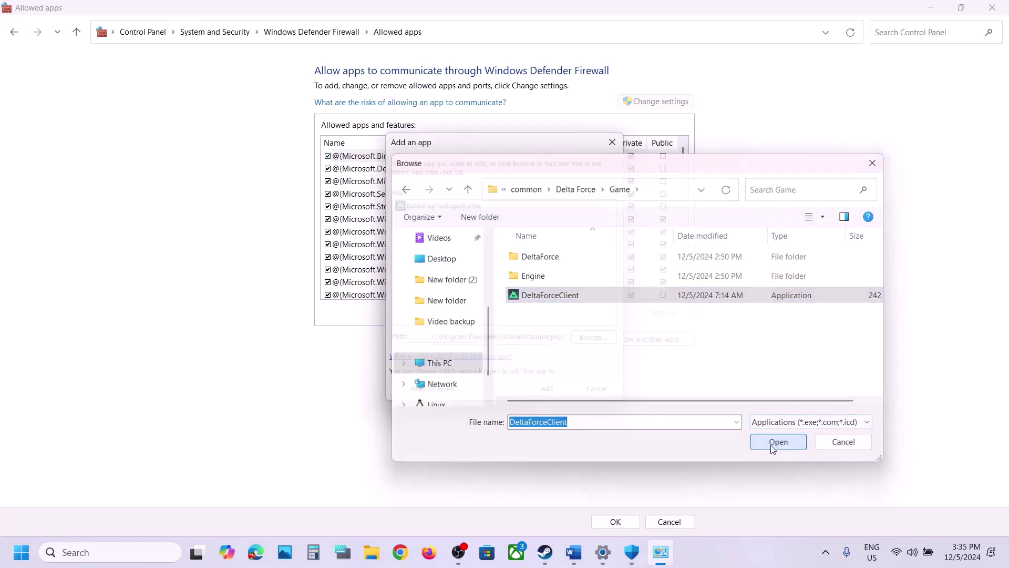
click(547, 389)
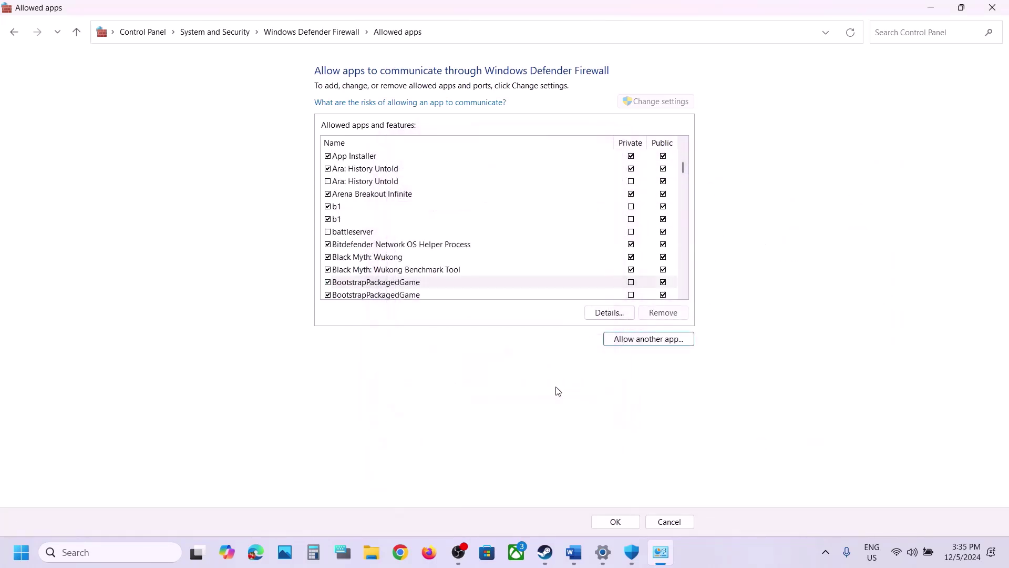
Add DeltaForceClient-Win64-Shipping from the game's DeltaForce\Binaries\Win64 folder to the apps allowed through the firewall
click(630, 340)
click(586, 337)
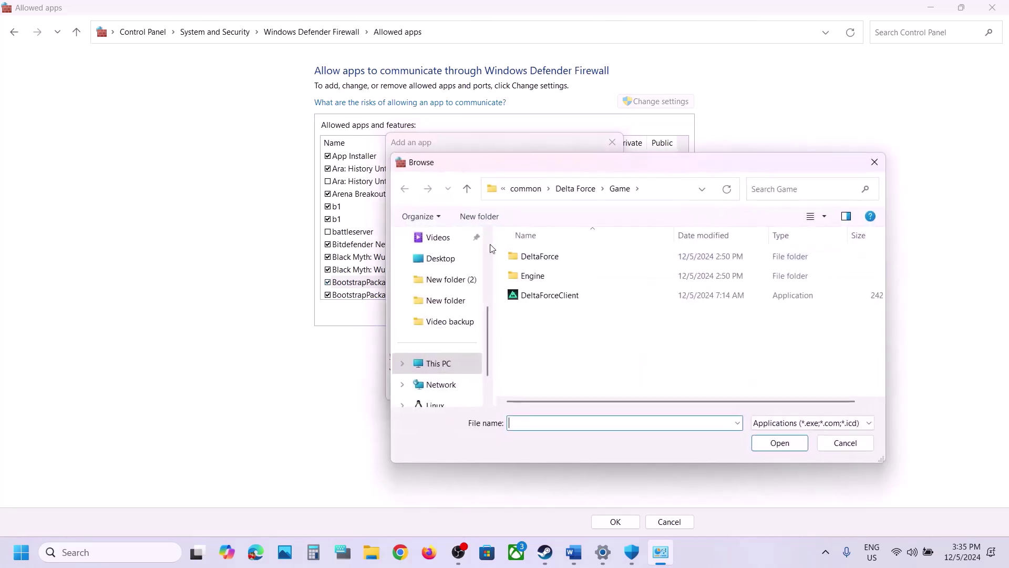
double_click(536, 256)
double_click(533, 257)
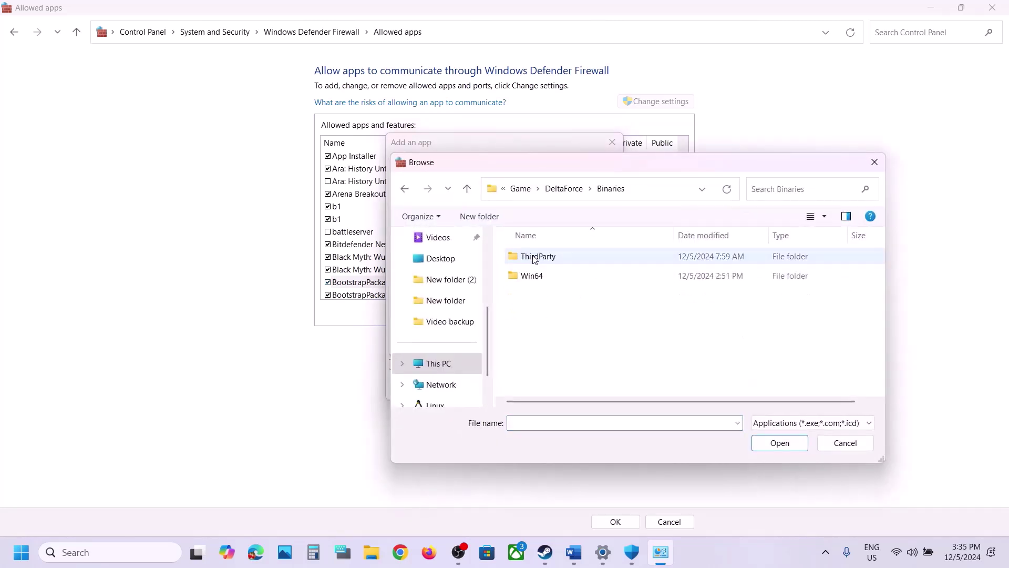
double_click(532, 276)
scroll(568, 321, down, 3)
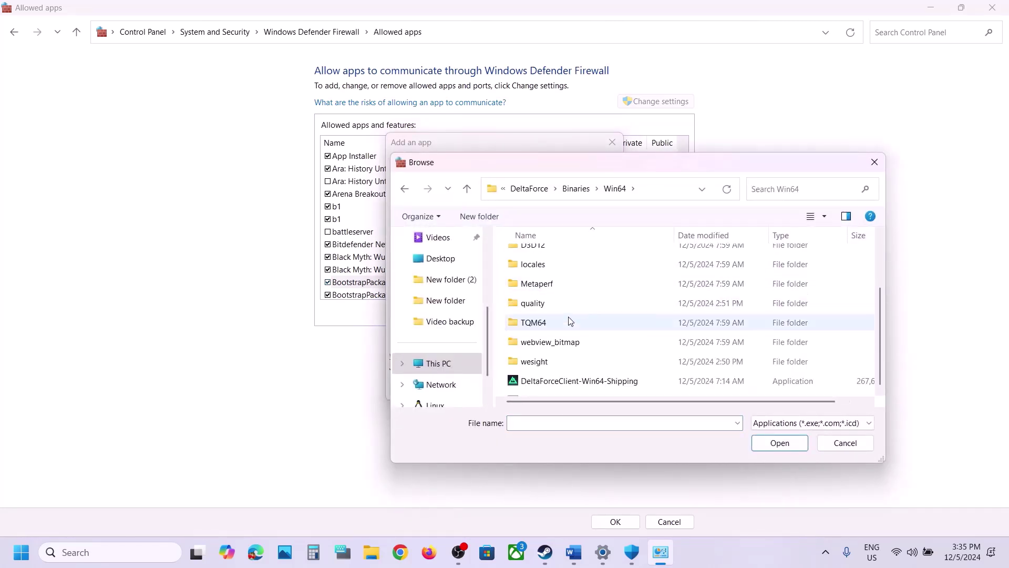
click(562, 371)
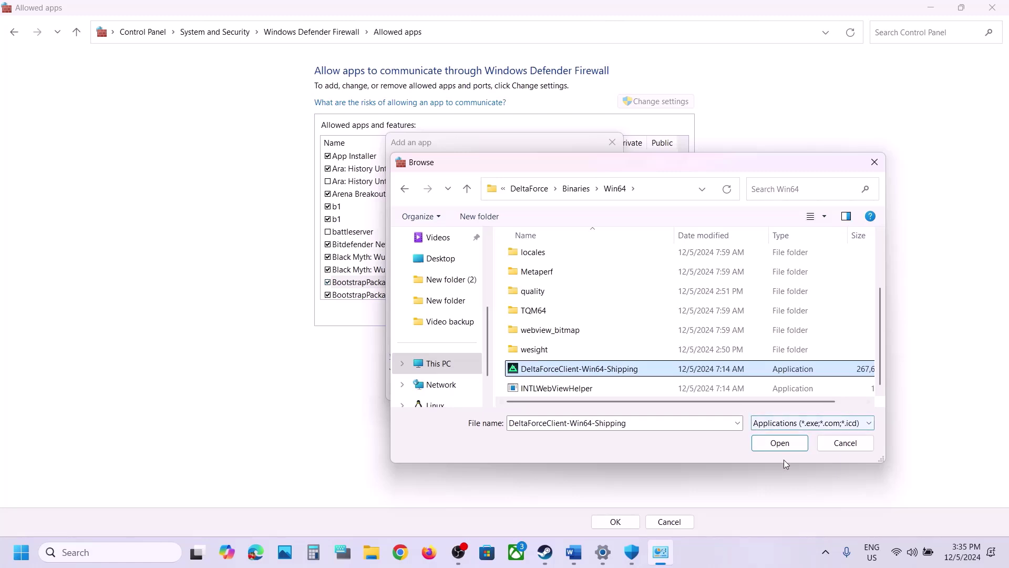
click(780, 443)
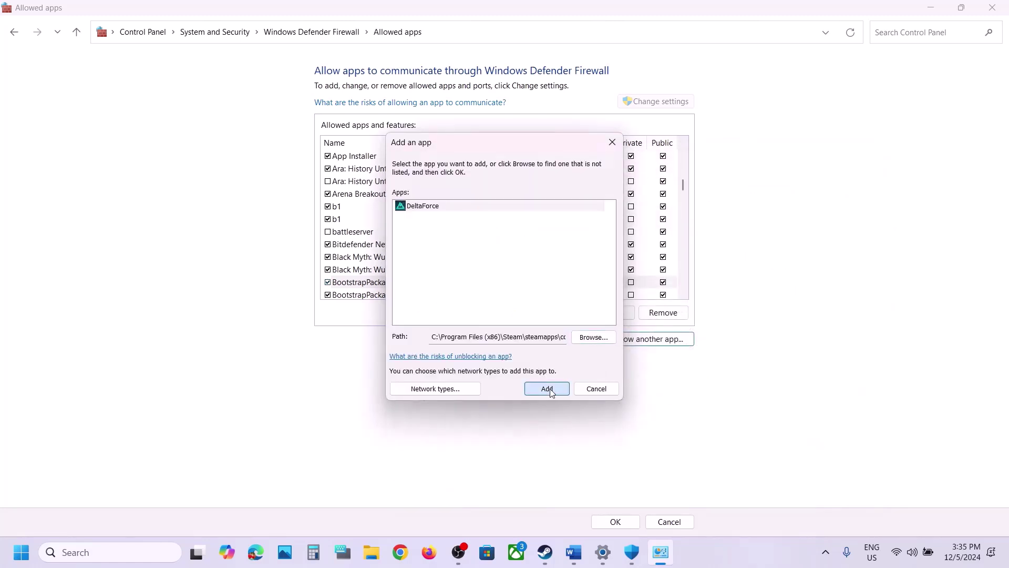
click(547, 388)
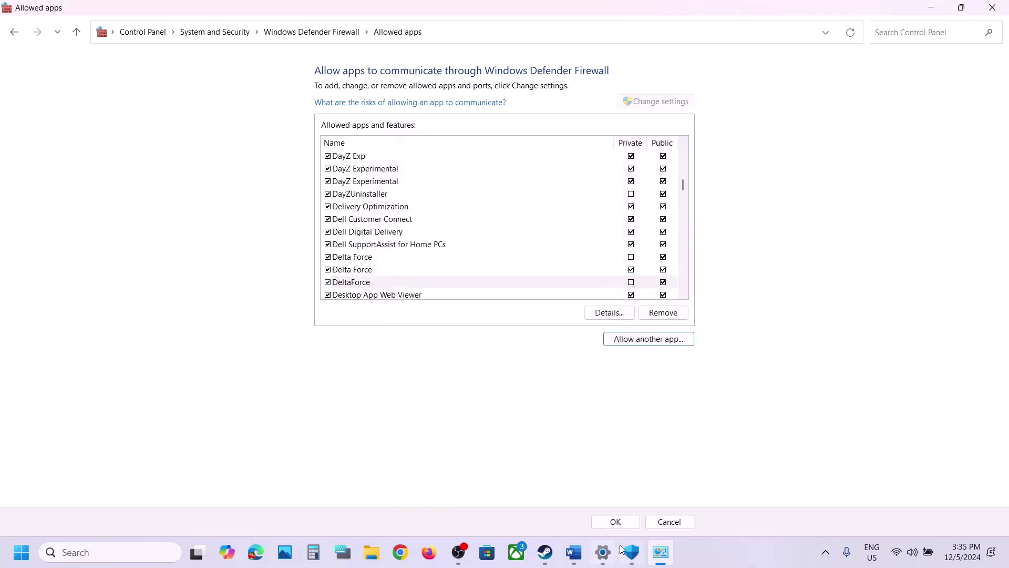
Save the firewall's allowed apps list and close the Windows Security and Settings windows
click(626, 526)
click(995, 7)
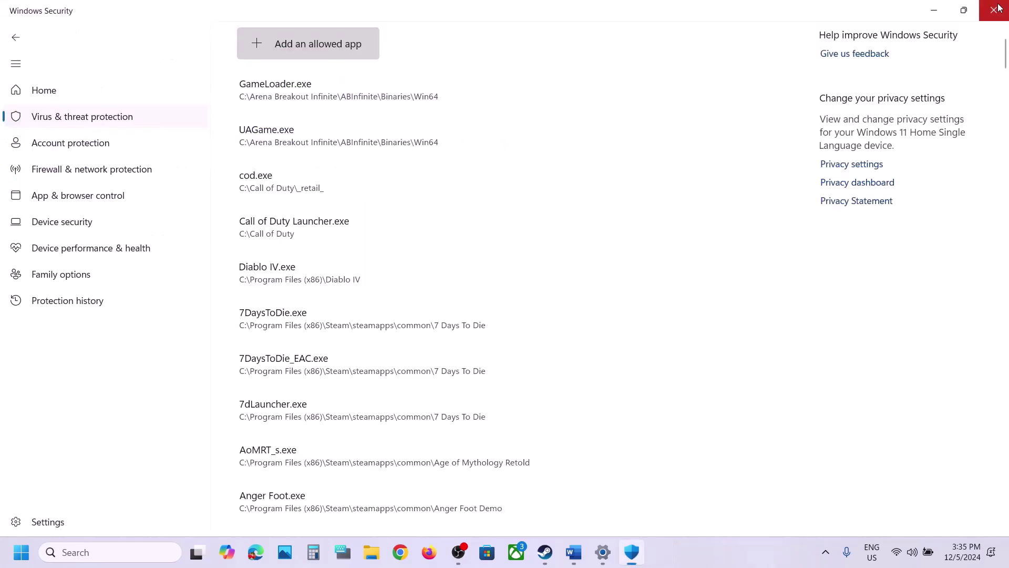
click(999, 8)
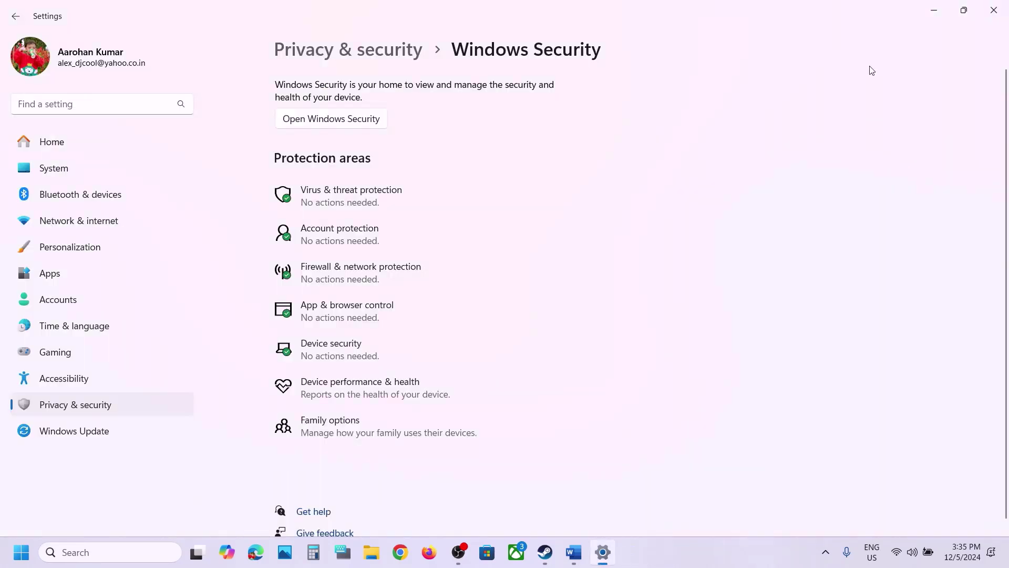
click(995, 8)
Read Step 5 in the Word notes about uninstalling AntiCheat Expert and starting the game
scroll(214, 281, down, 5)
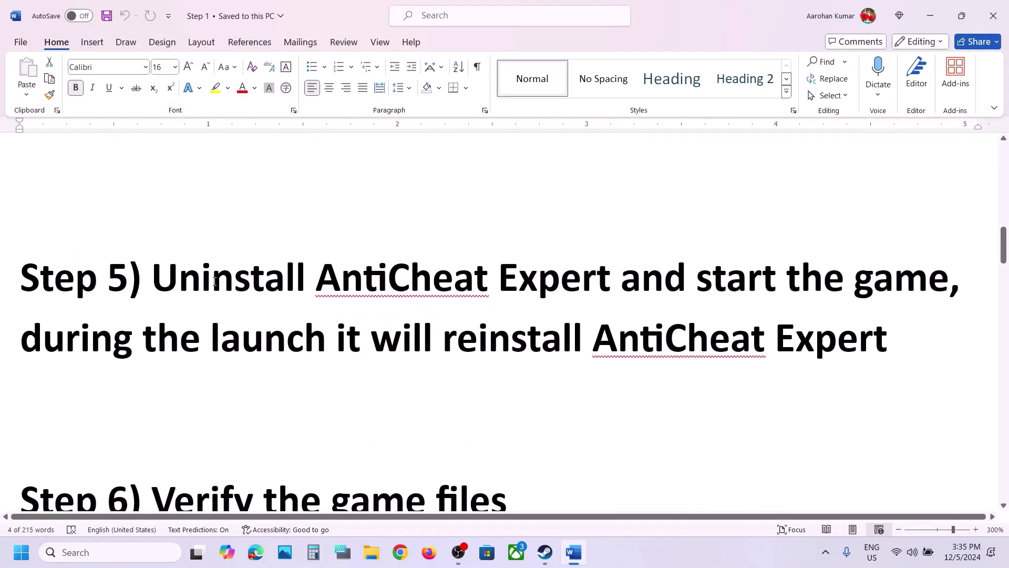
drag(161, 274, 538, 303)
click(539, 300)
Switch to Steam and browse the local files of Delta Force from the library
click(547, 555)
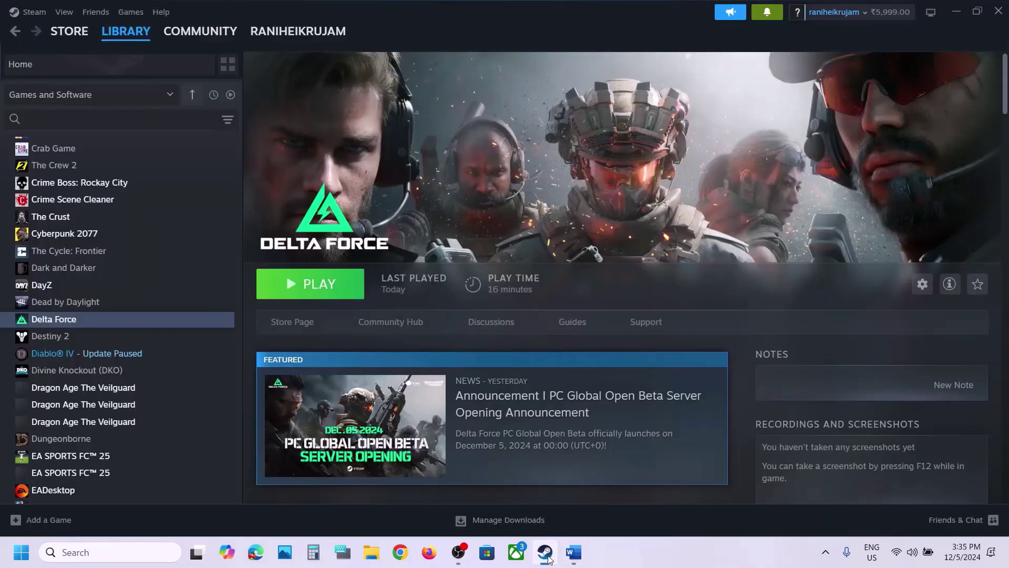
right_click(95, 319)
mouse_move(131, 393)
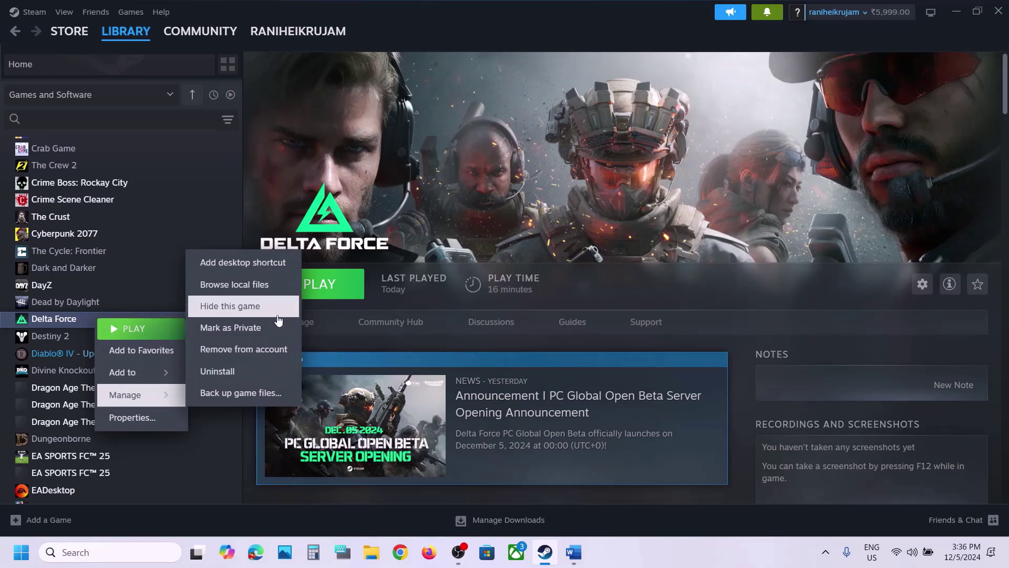
click(234, 285)
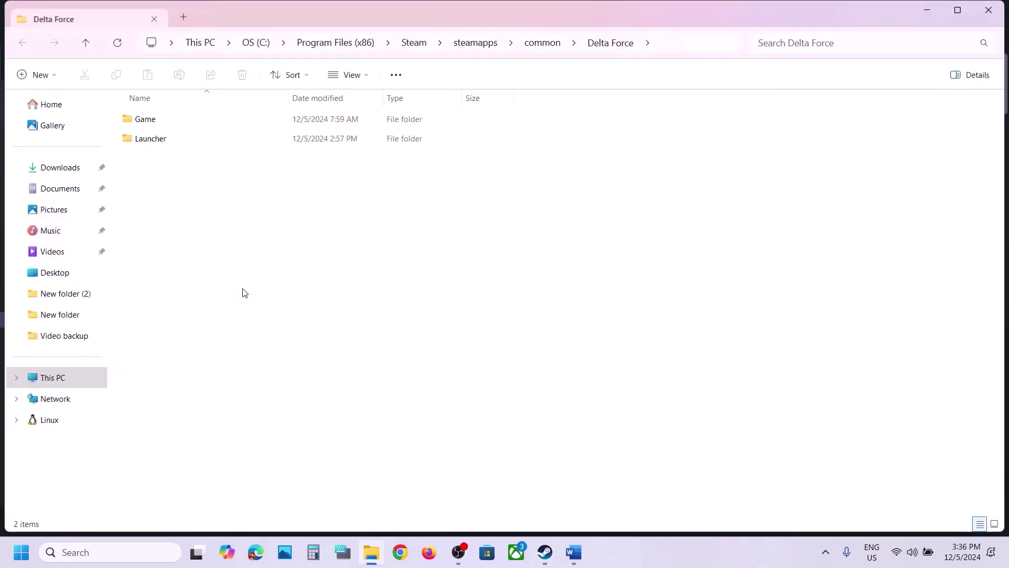
Open the AntiCheatExpert folder inside the game's Game\DeltaForce\Binaries\Win64 folder
double_click(153, 120)
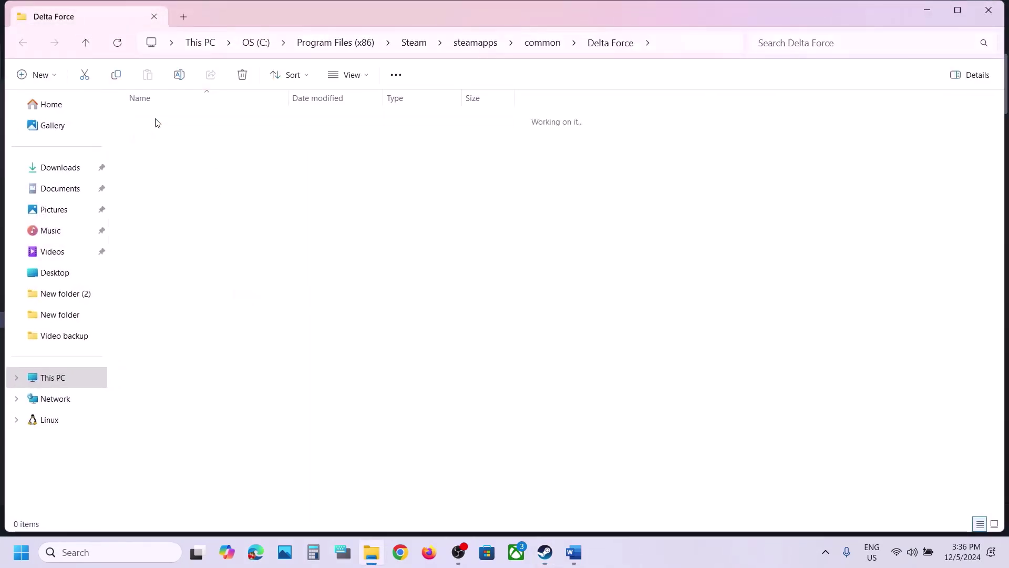
double_click(154, 119)
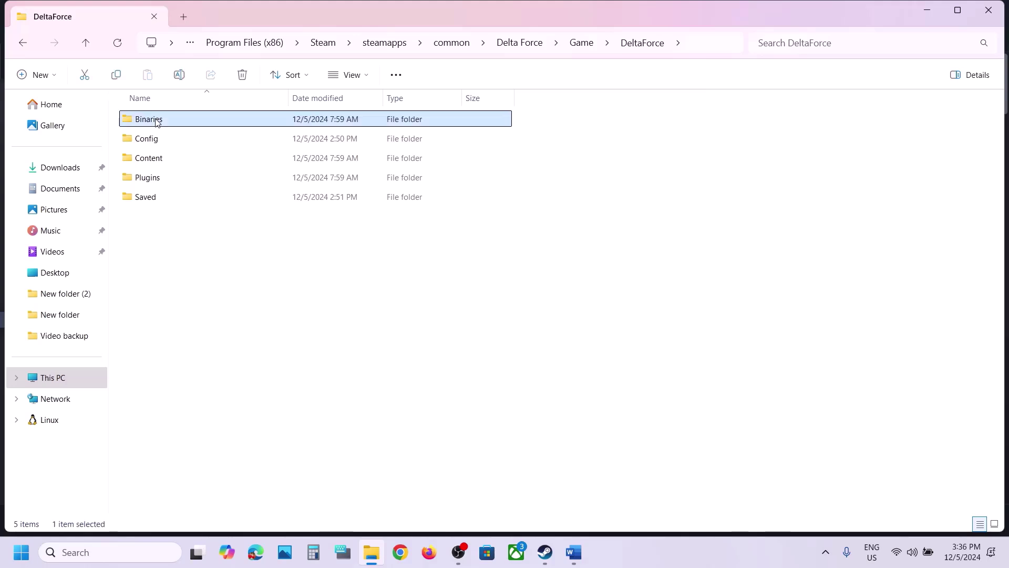
double_click(154, 119)
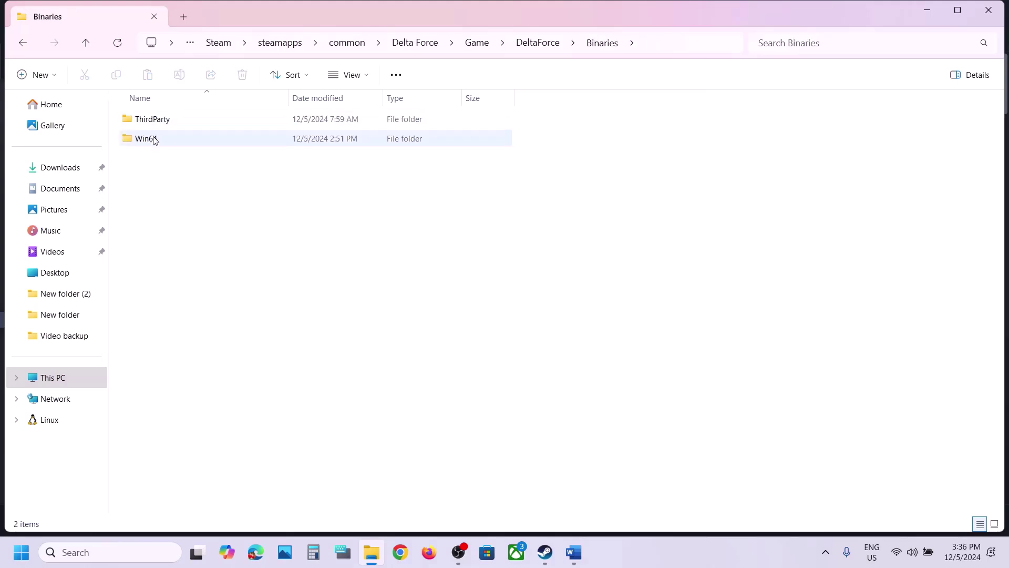
double_click(153, 119)
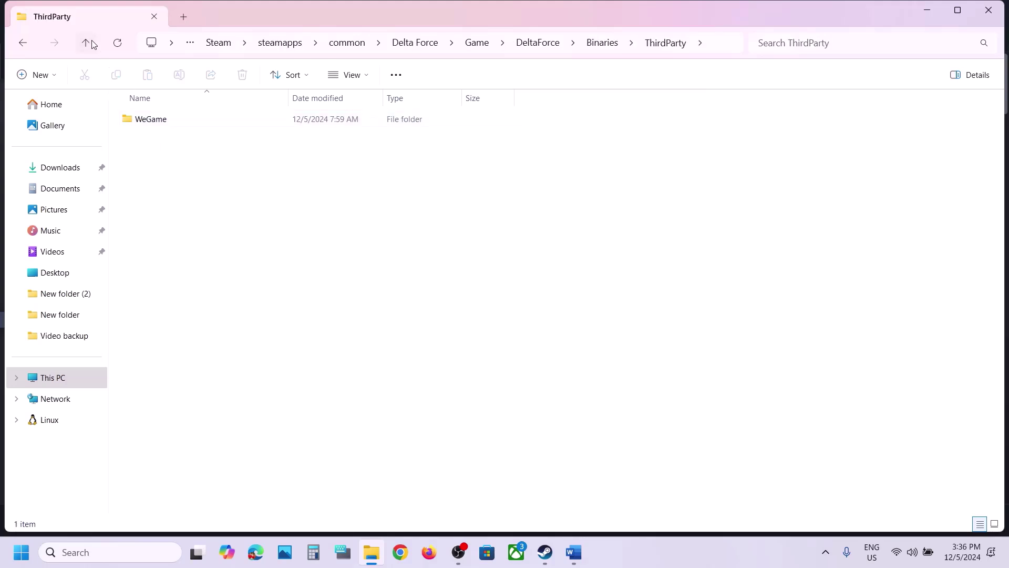
click(87, 44)
double_click(144, 138)
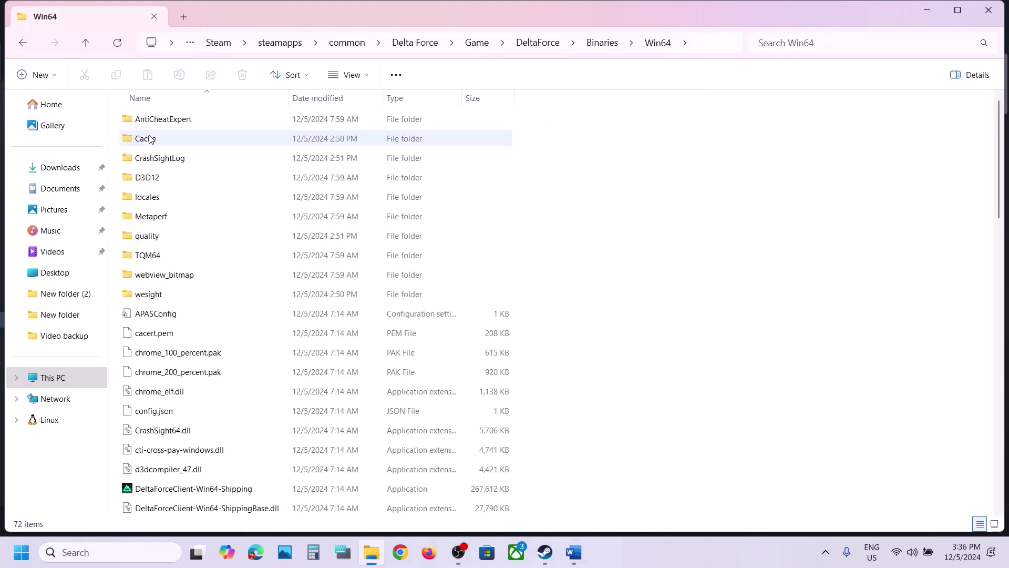
click(168, 126)
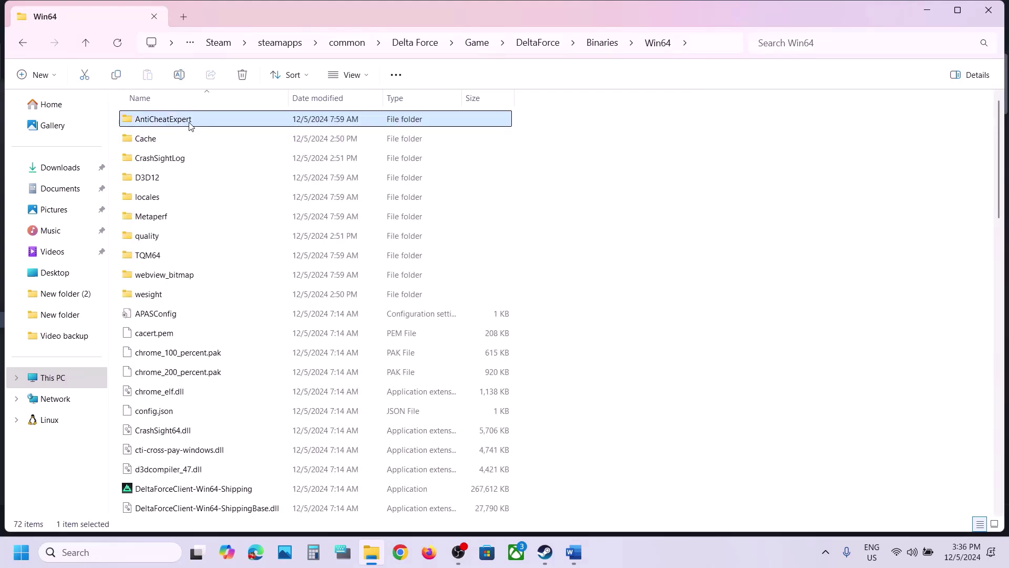
double_click(189, 123)
Run ACE-Setup64 to uninstall AntiCheatExpert and acknowledge its completion messages
click(162, 333)
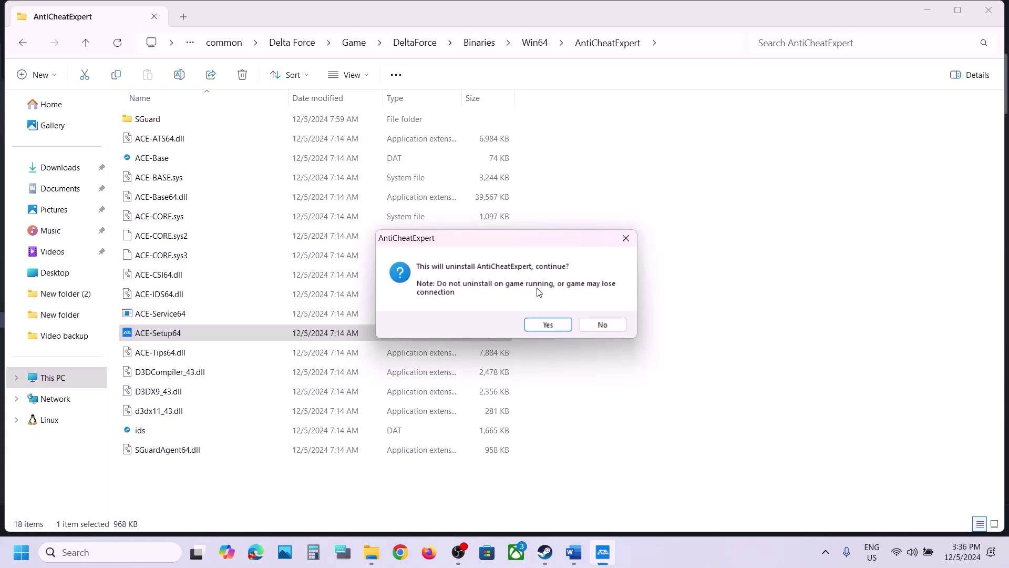
click(543, 326)
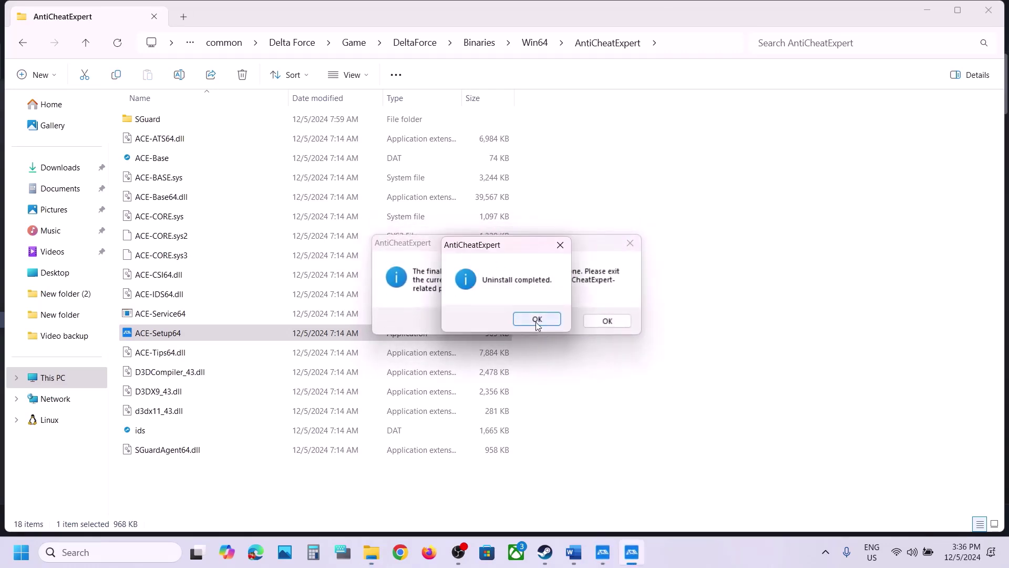
click(537, 319)
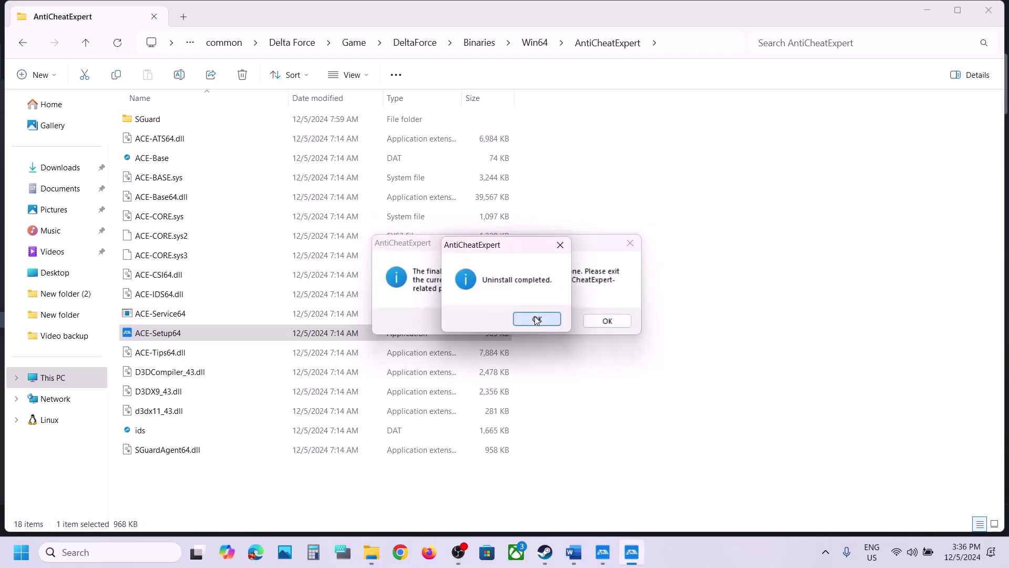
click(608, 321)
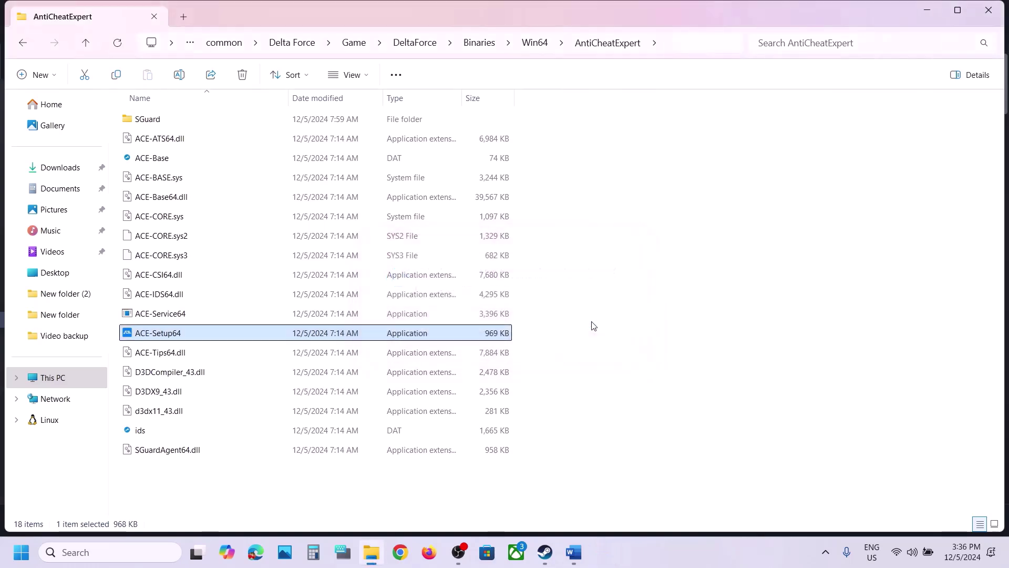
Start Delta Force from the Steam library, retry the launcher login and launch the game from the launcher
click(545, 552)
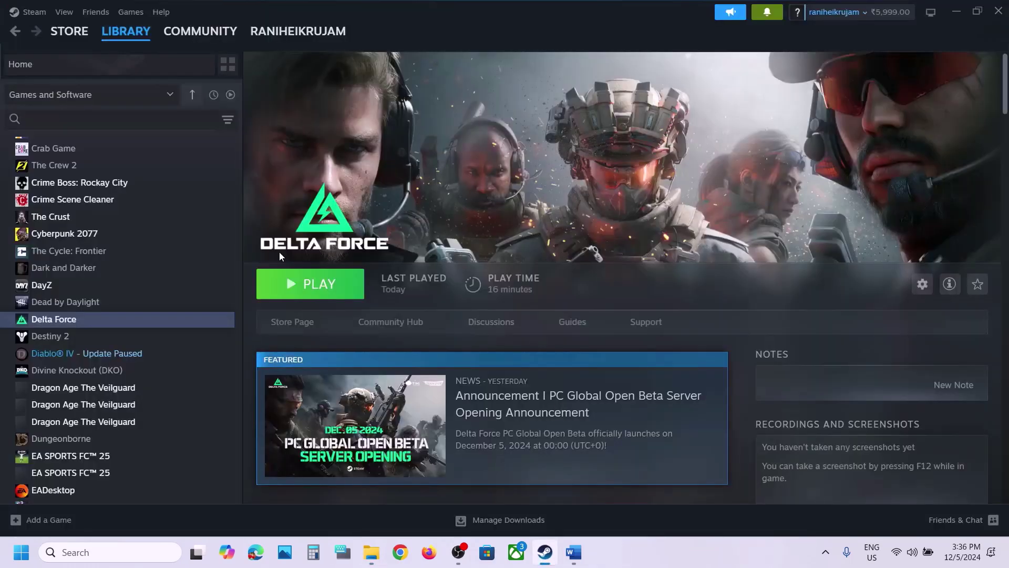
click(333, 289)
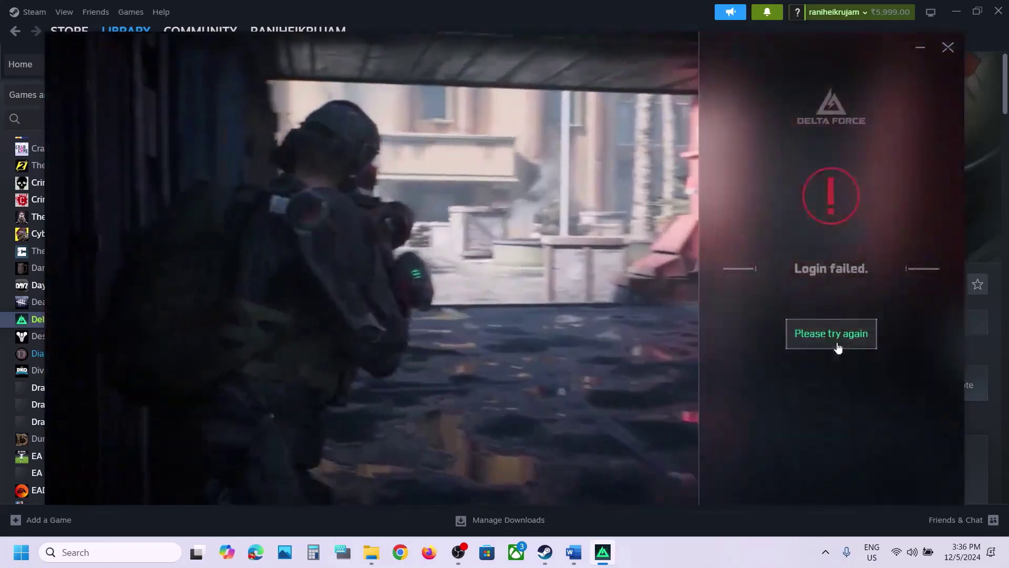
click(836, 337)
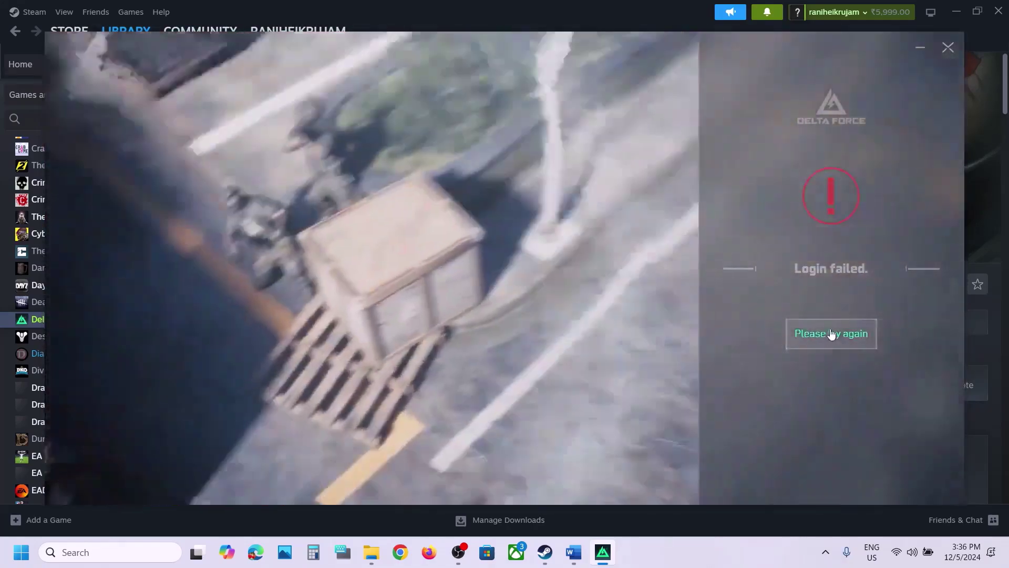
click(831, 333)
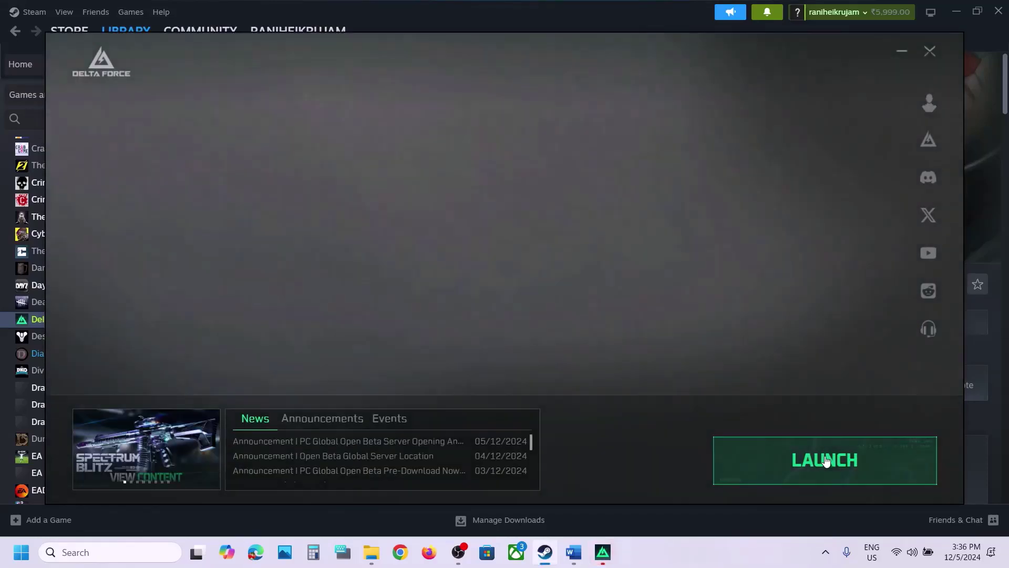
click(825, 456)
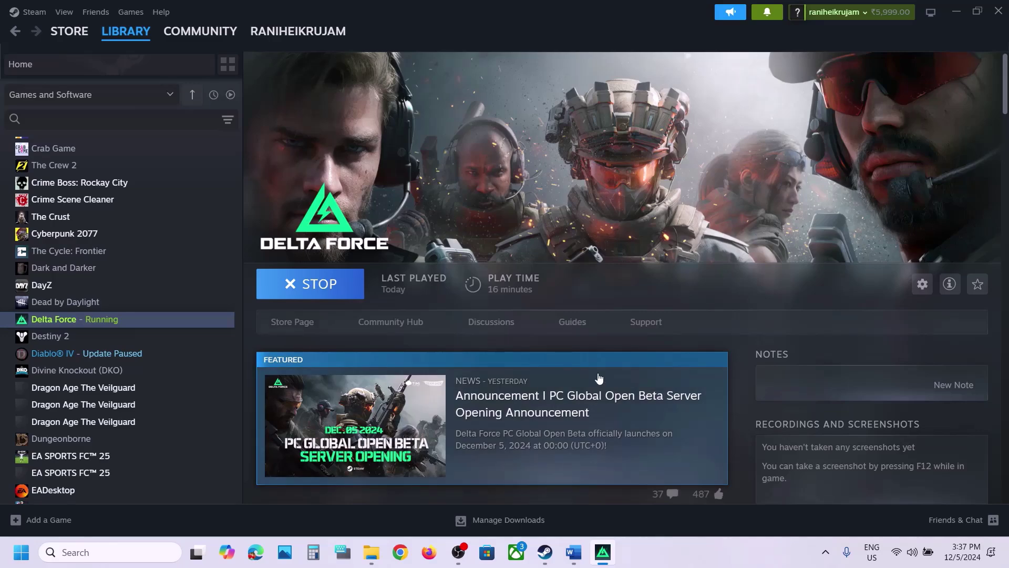
click(604, 556)
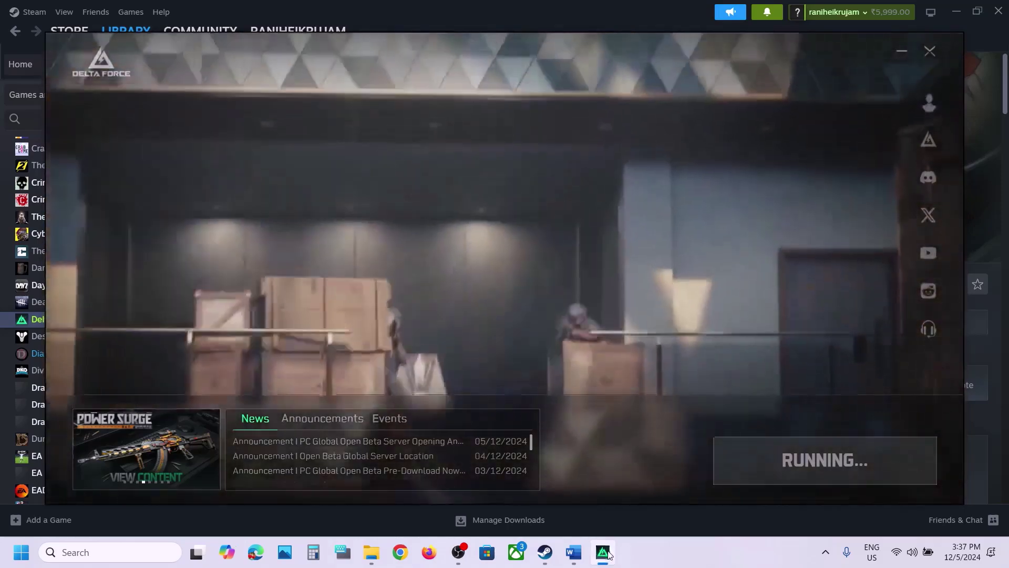
click(605, 553)
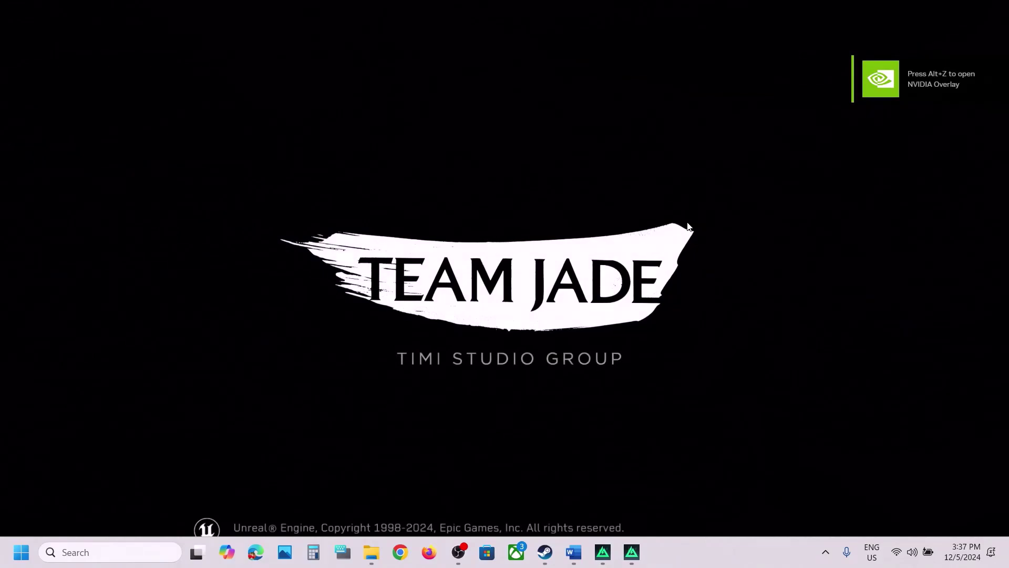
Exit the running Delta Force game, cancelling the Windows shutdown dialog
key(alt+F4)
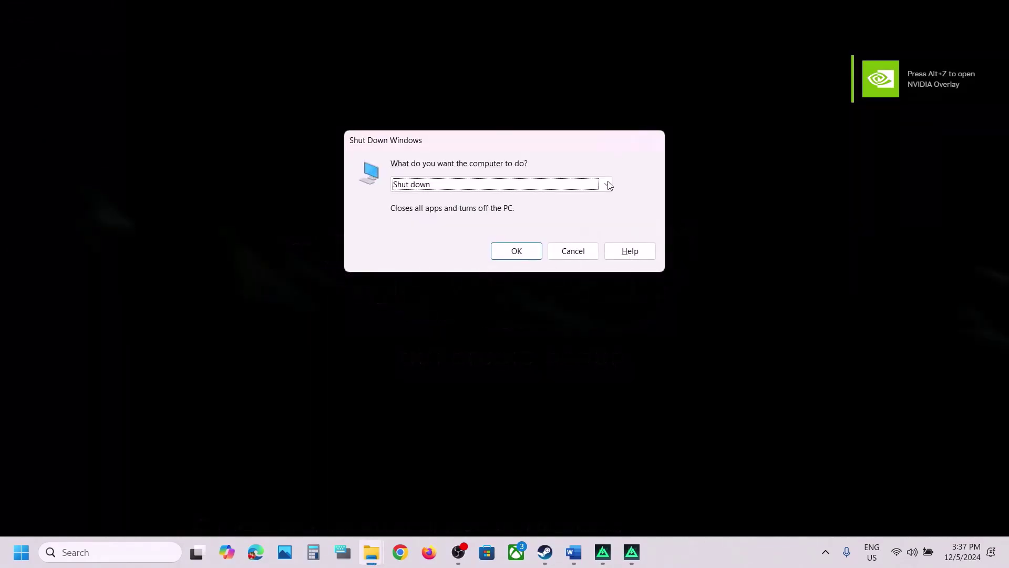
click(578, 255)
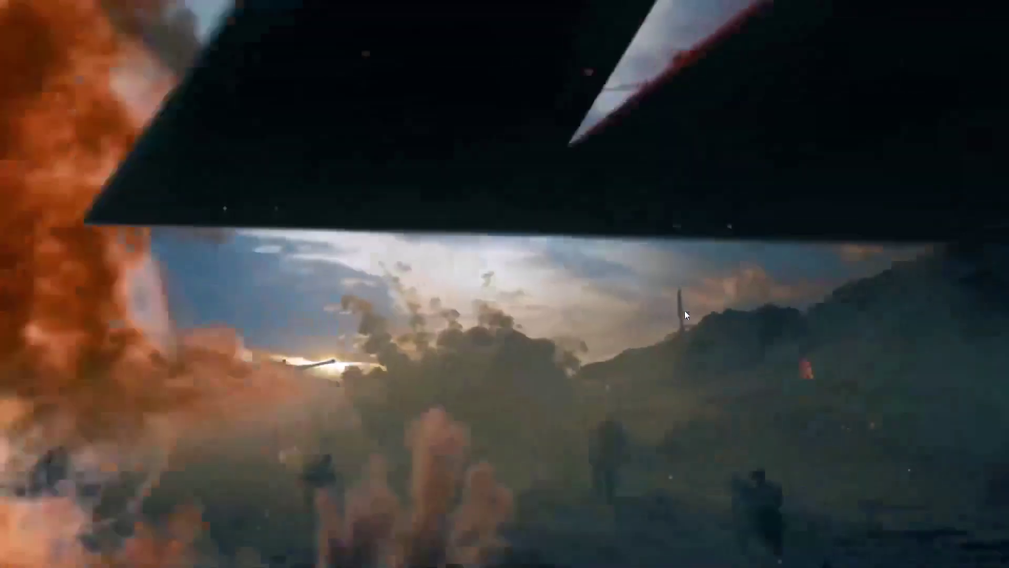
key(alt+Tab)
Switch back to the Word notes and read Step 6 about verifying the game files
click(572, 552)
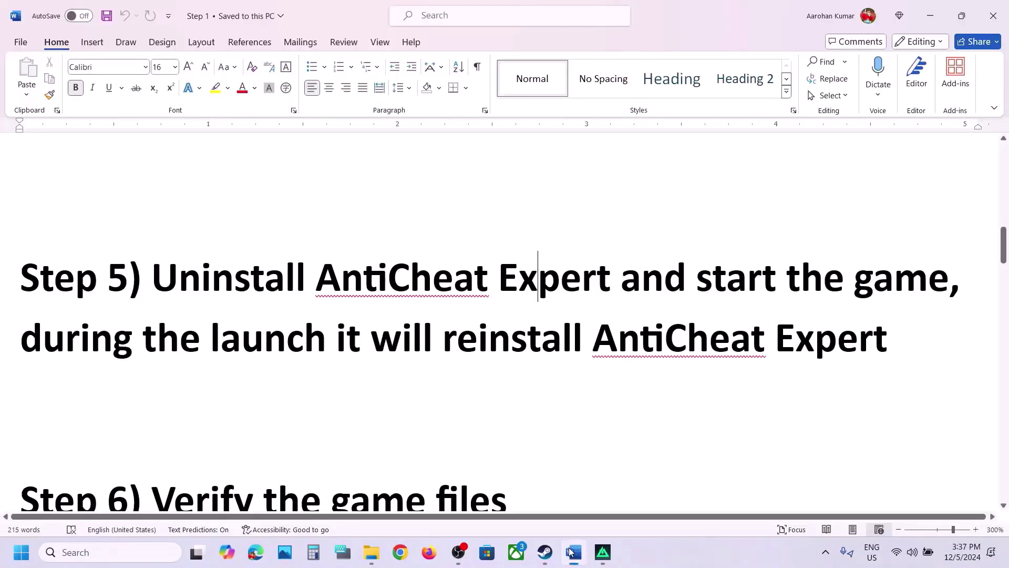
scroll(353, 342, down, 3)
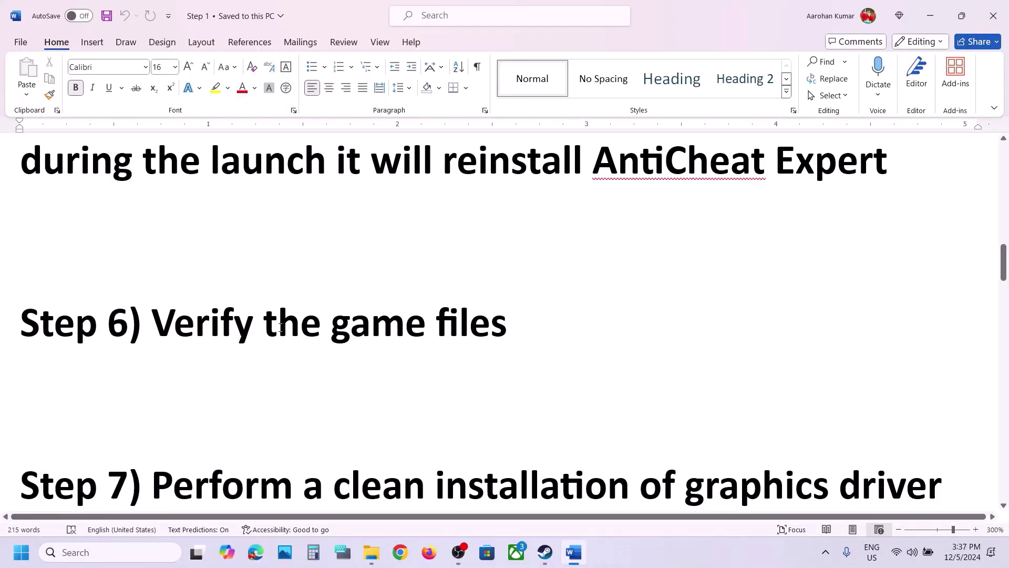
drag(276, 329, 500, 383)
key(ctrl+c)
Switch to Steam and view the file verification option in Delta Force's Installed Files properties
key(alt+Tab)
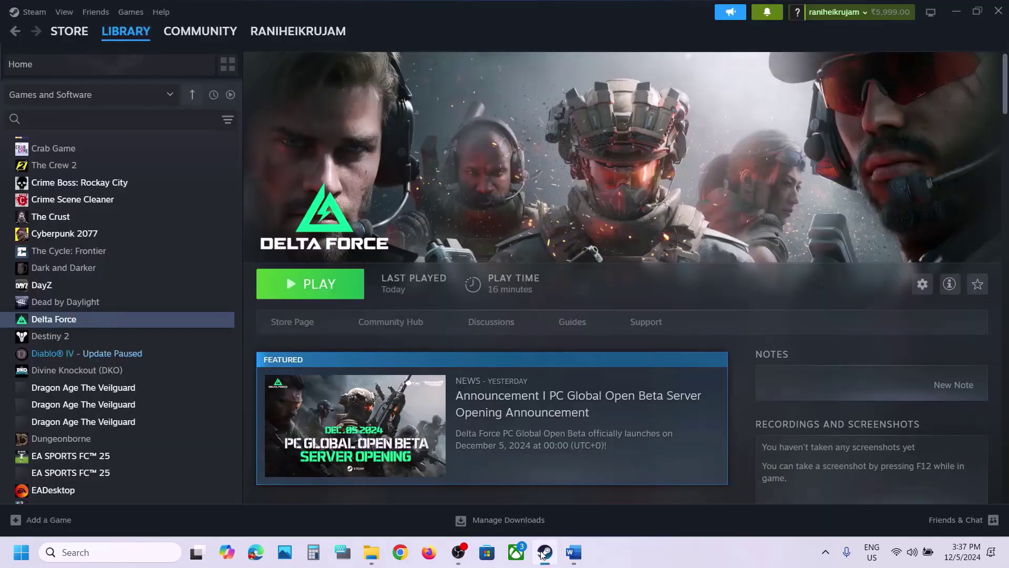
right_click(100, 324)
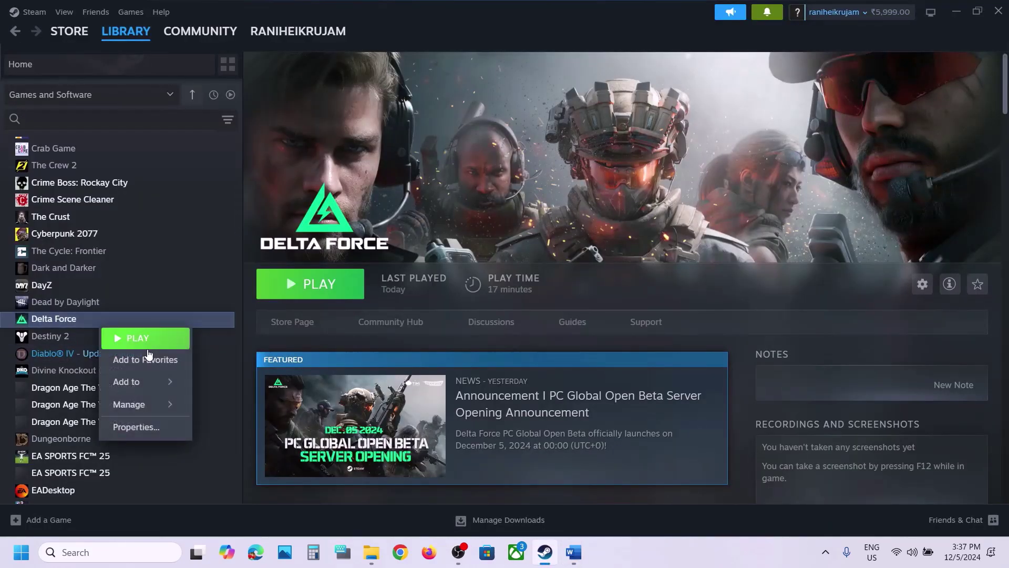
click(143, 426)
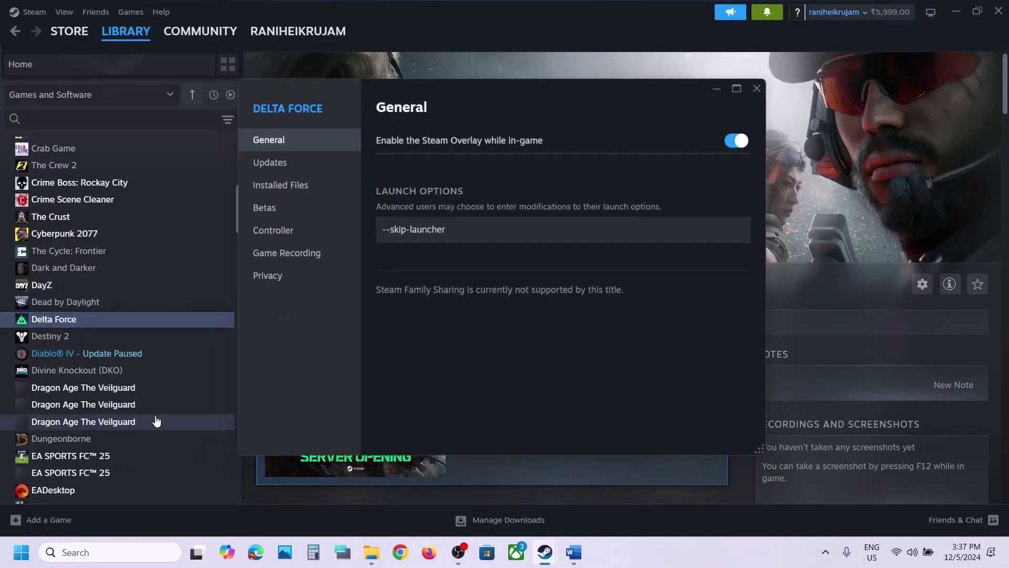
click(284, 188)
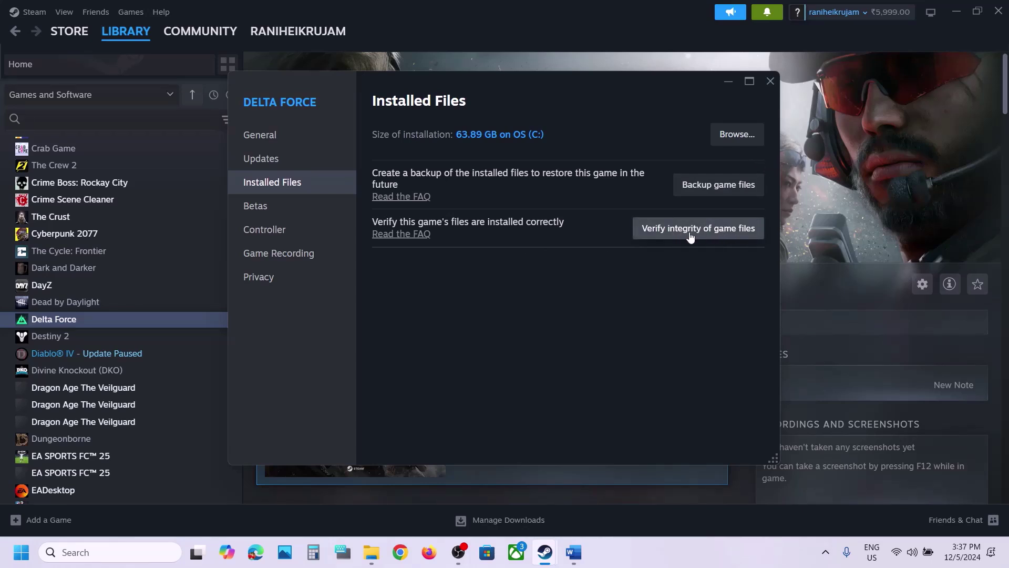
click(821, 232)
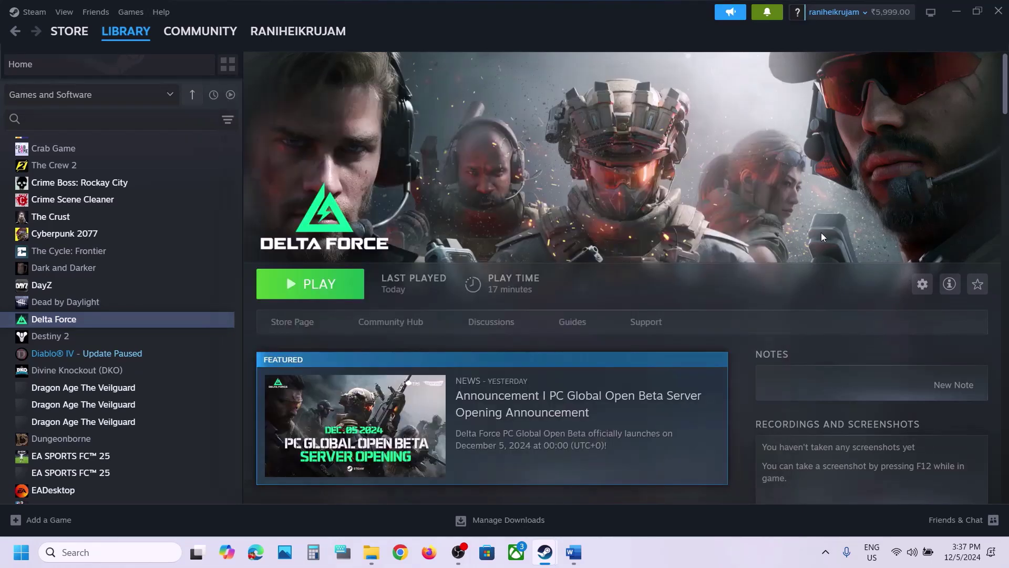
Return to the Word notes and read Step 7 about a clean graphics driver installation, including the NVIDIA and AMD links
click(573, 552)
scroll(319, 367, down, 2)
scroll(319, 365, down, 2)
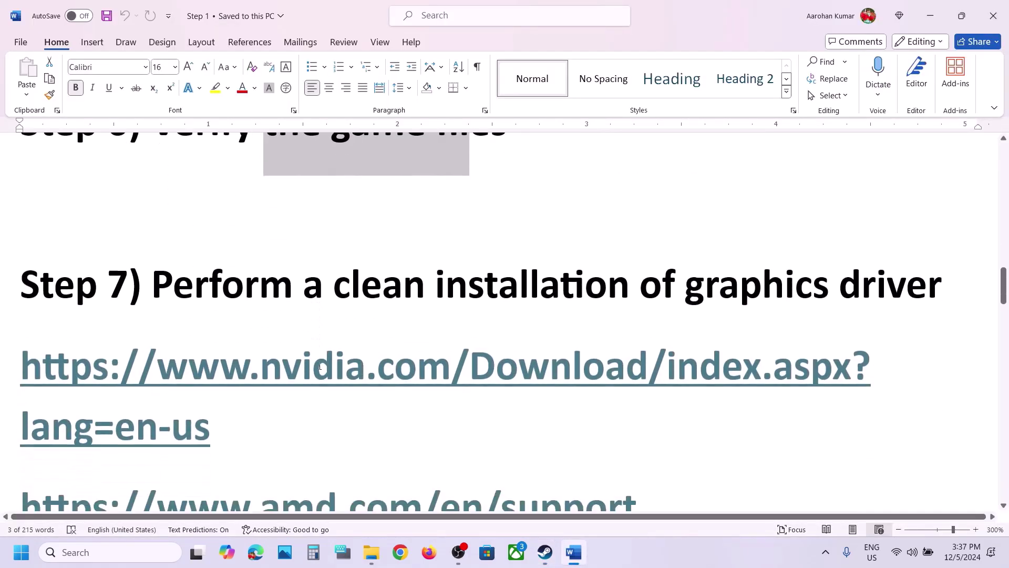
drag(191, 238, 678, 239)
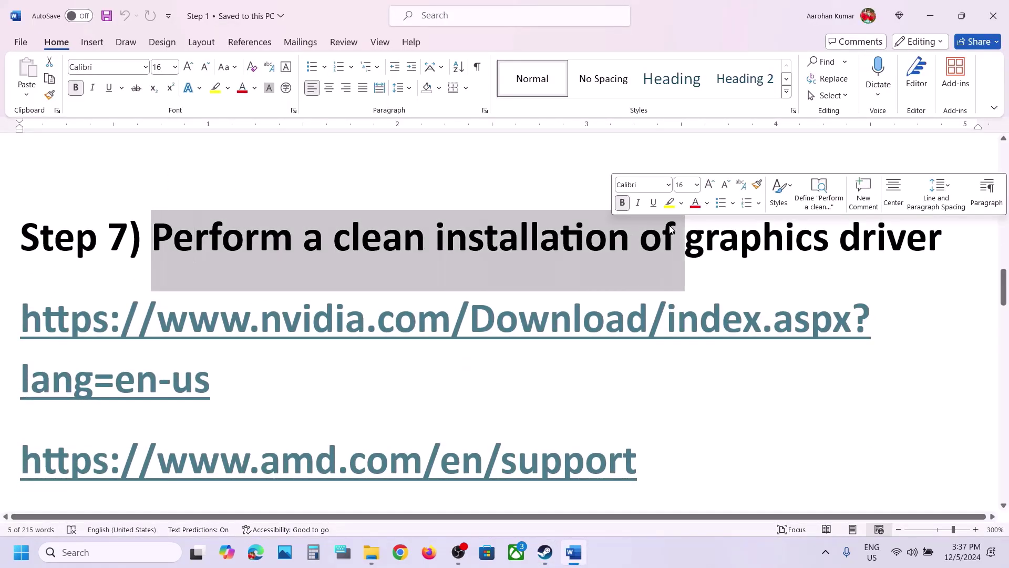
drag(236, 376, 97, 326)
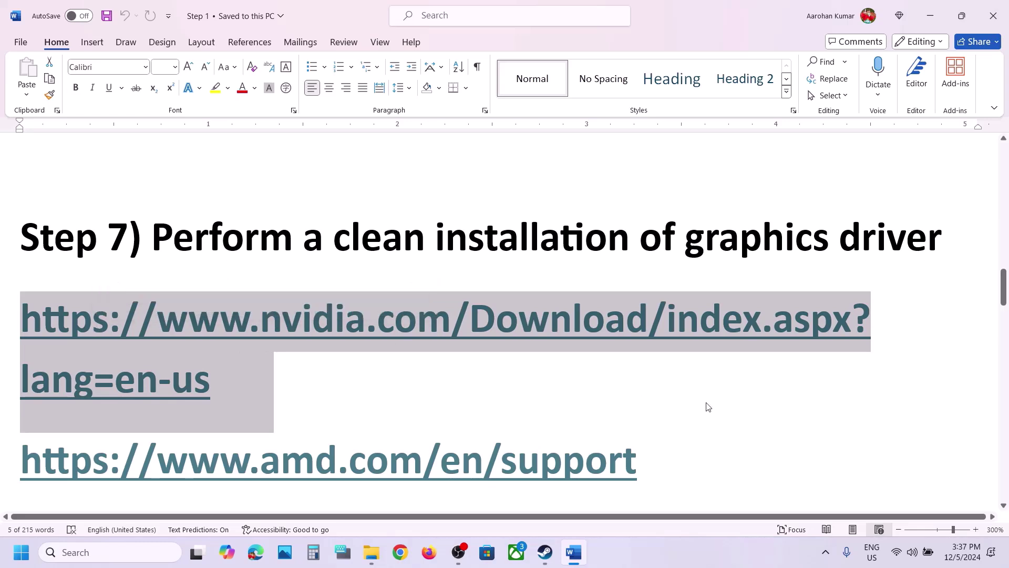
triple_click(328, 449)
scroll(409, 398, down, 3)
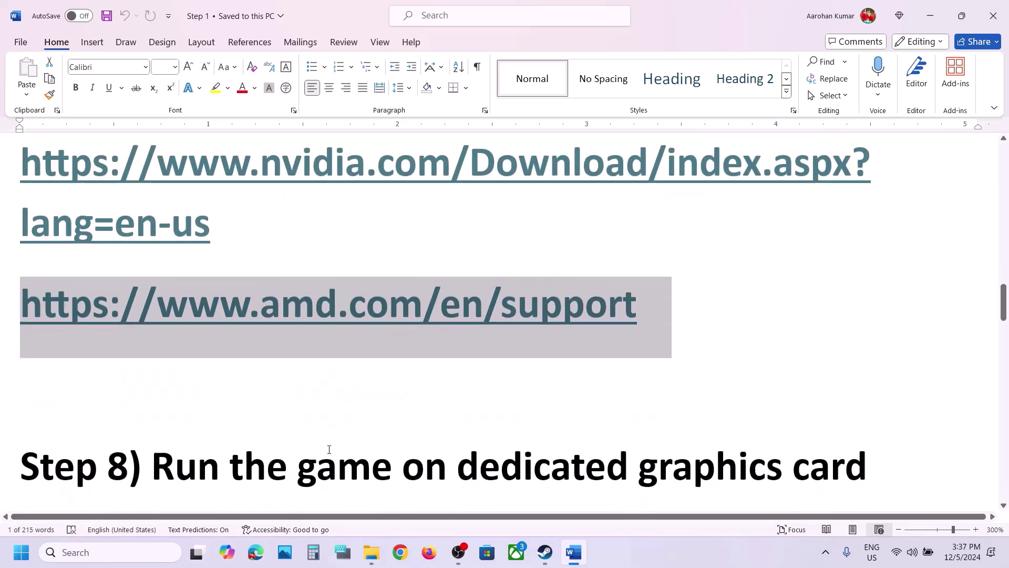
scroll(409, 398, up, 1)
On NVIDIA's driver page in the browser, choose Windows 11 as the operating system in the manual search and find matching drivers
click(688, 559)
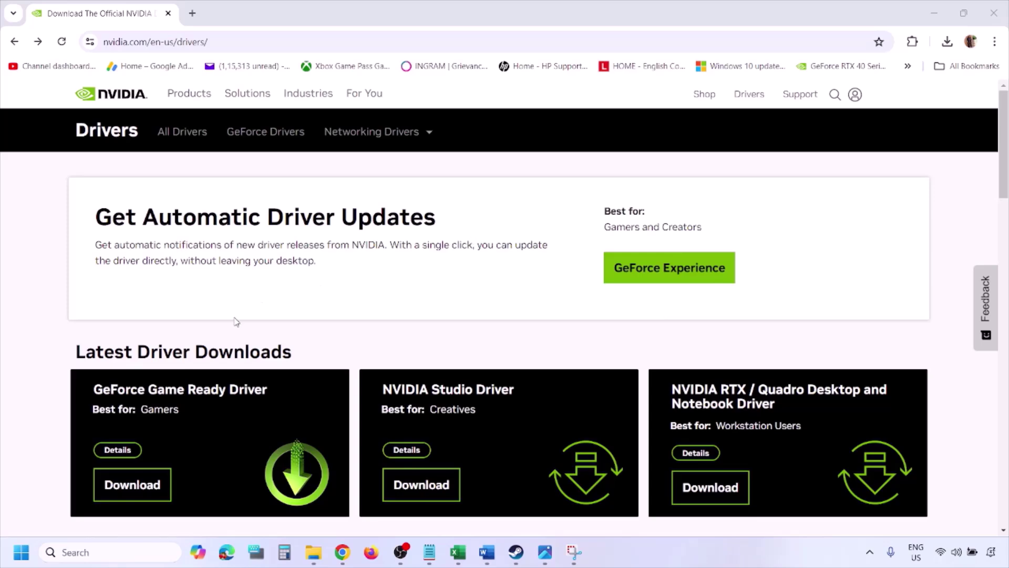
scroll(236, 322, down, 10)
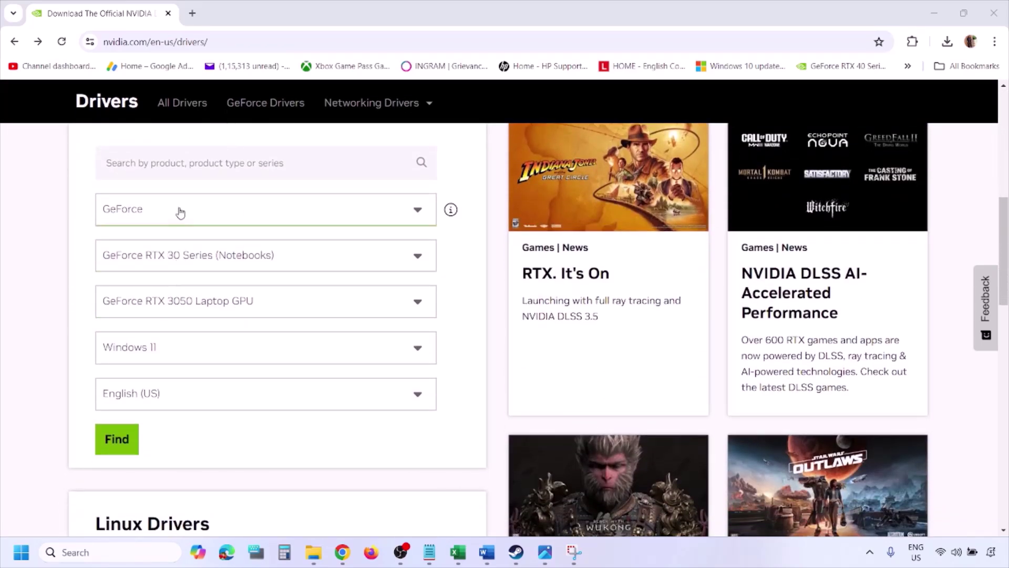
click(168, 350)
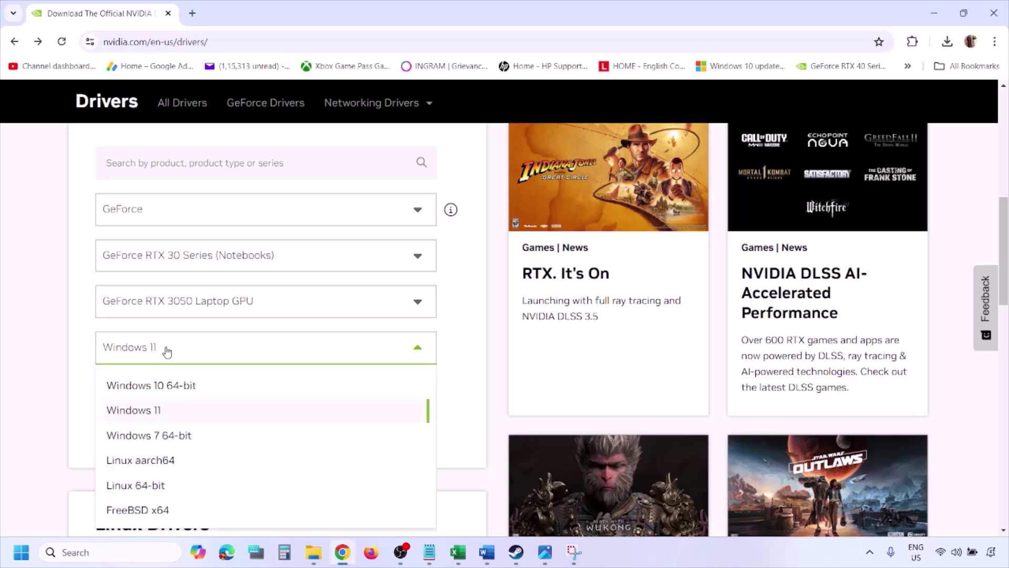
click(147, 411)
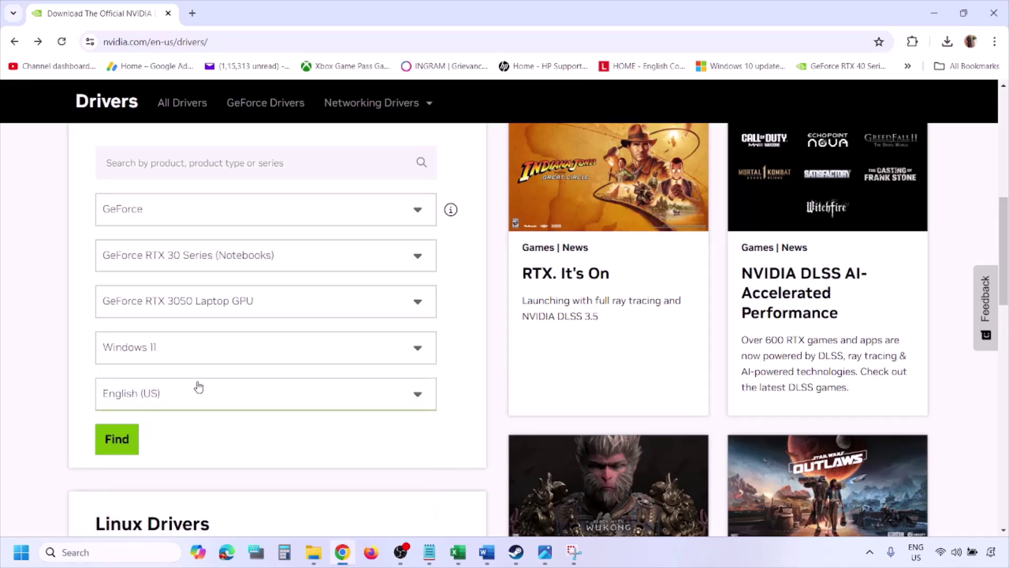
click(116, 440)
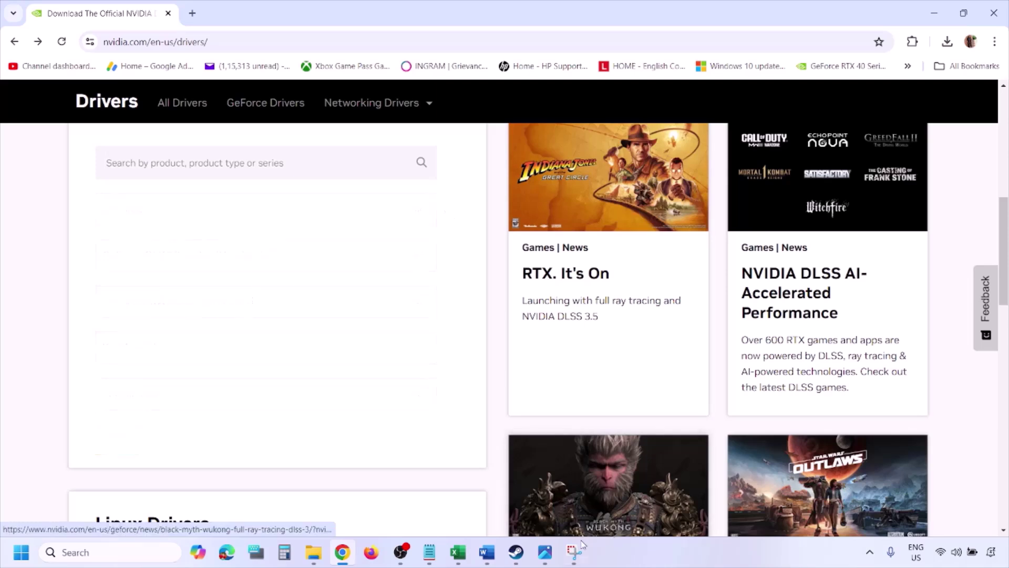
Switch to the image viewer and go through 1.png to 5.png, covering the Game Ready Driver download and custom clean installation options
click(545, 552)
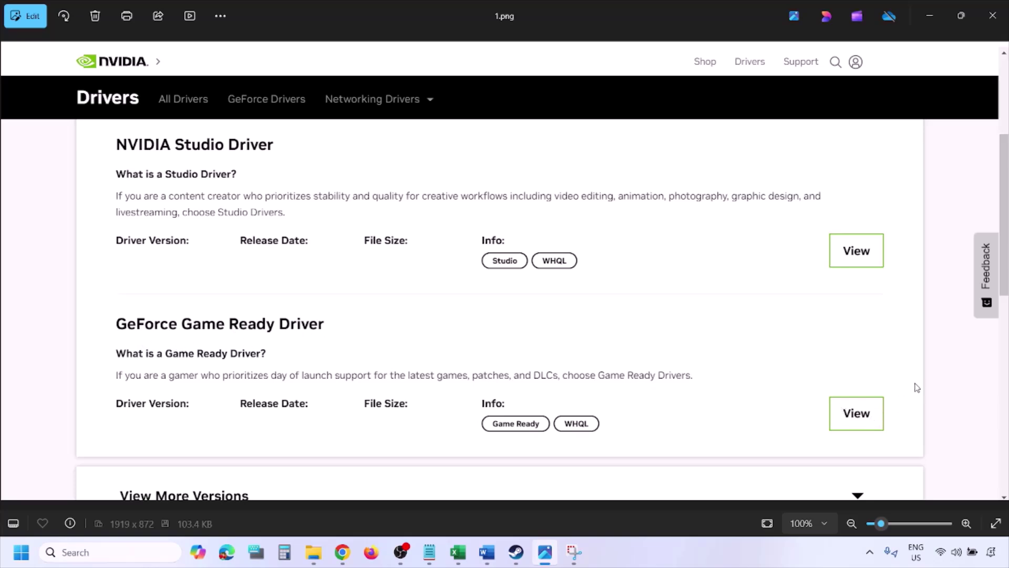
key(Right)
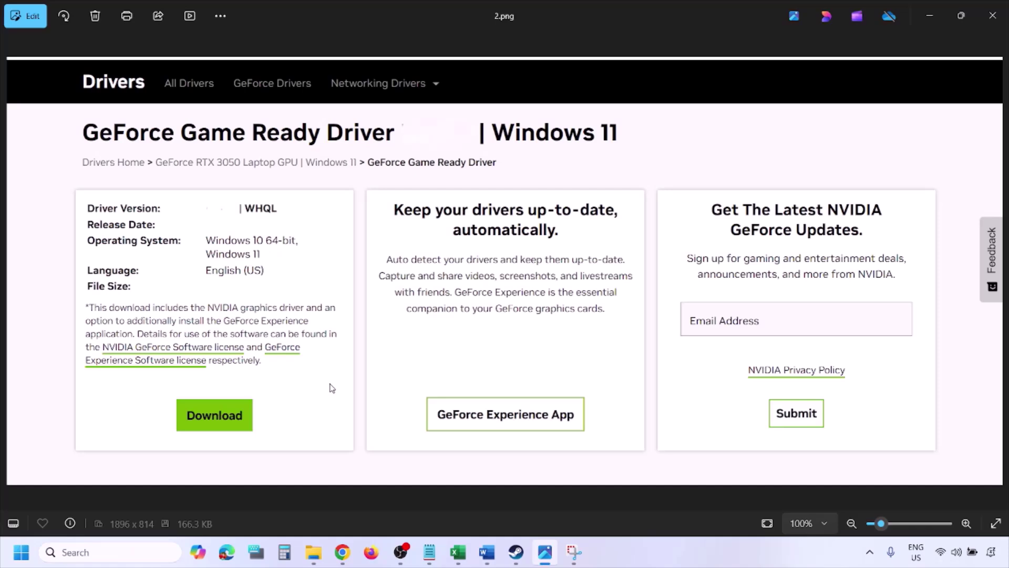
key(Right)
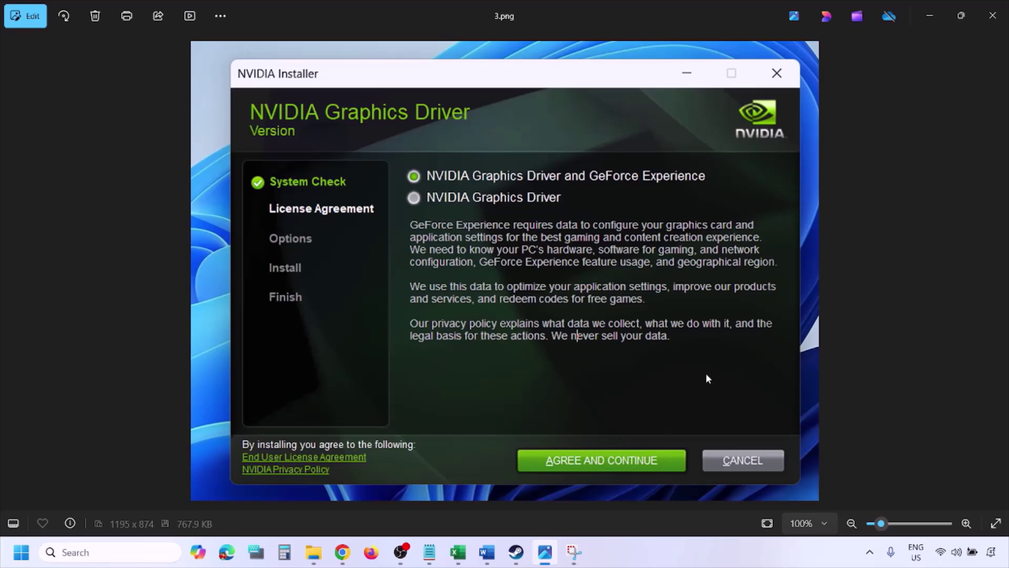
key(Right)
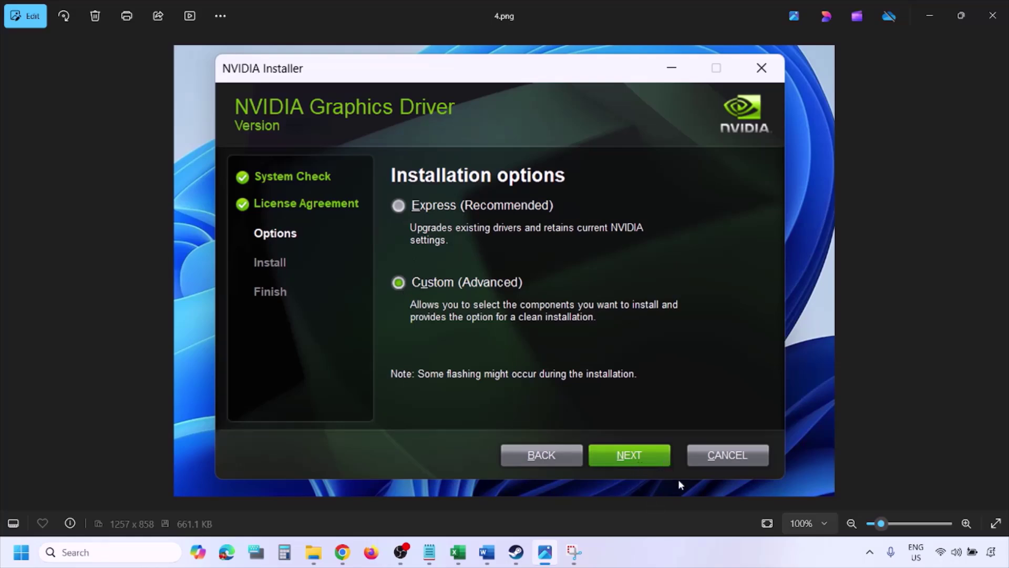
key(Right)
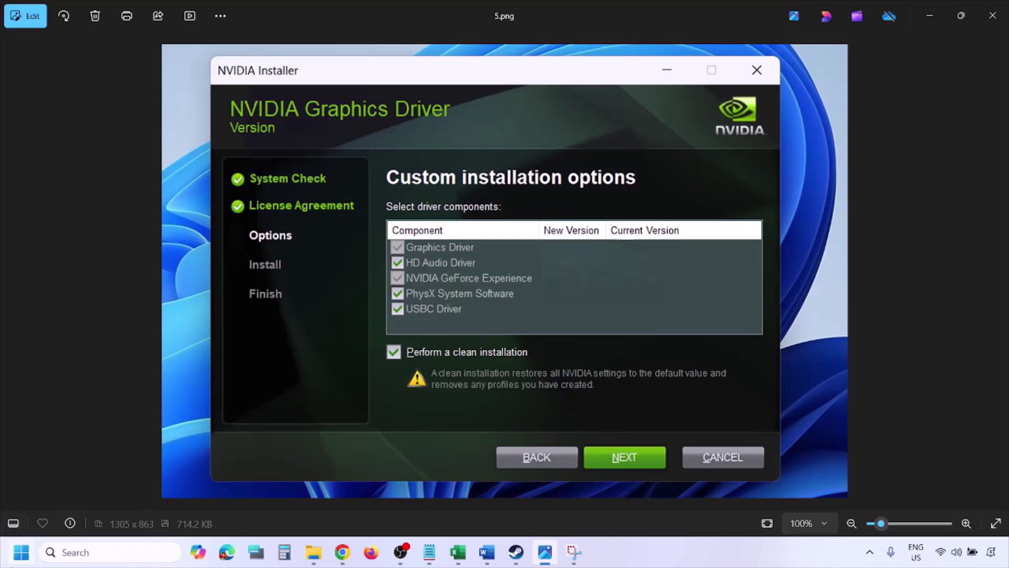
Restart the computer from Windows
click(21, 552)
click(387, 512)
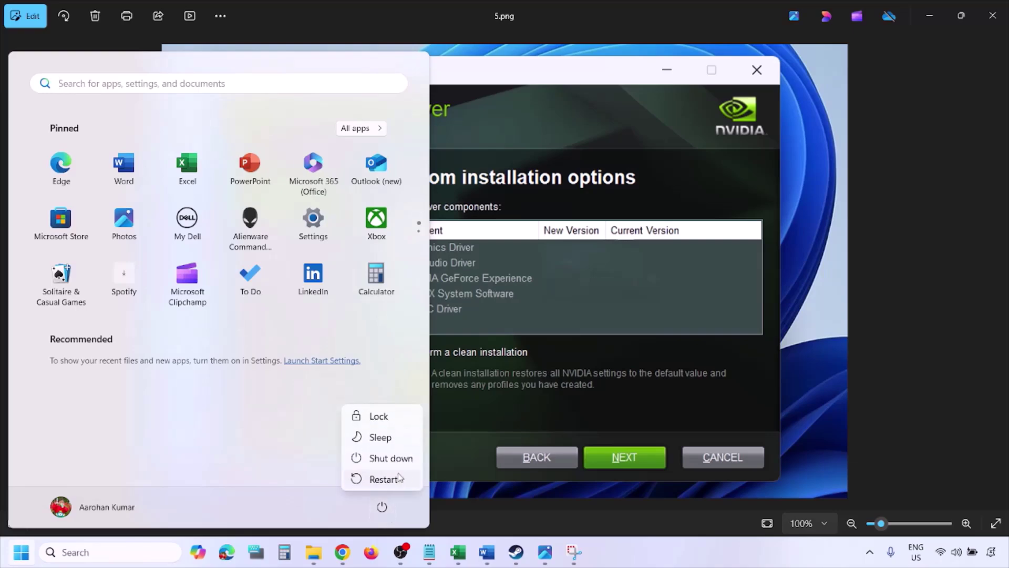
click(383, 478)
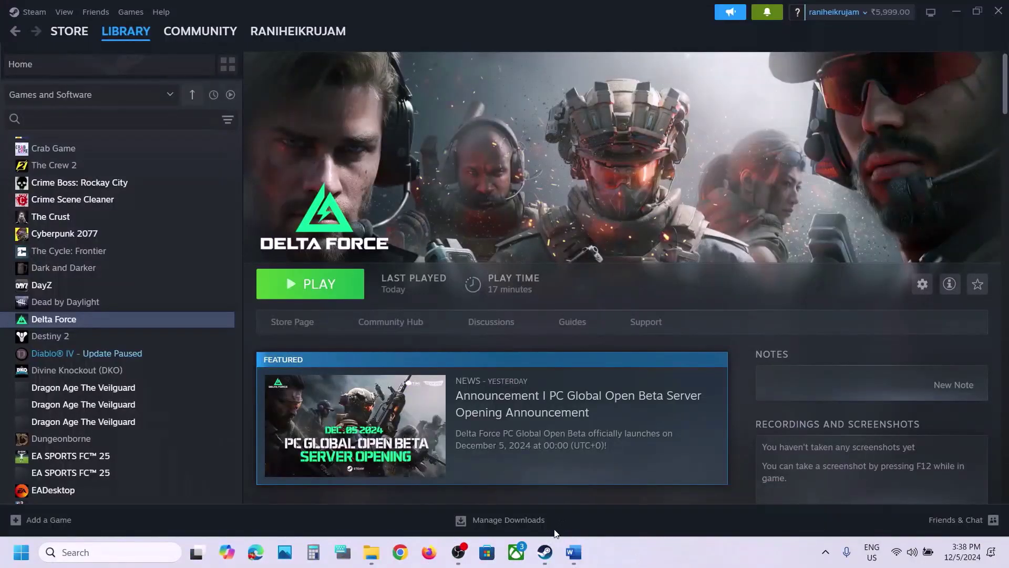
Return to the Word notes, find Step 8 about the dedicated graphics card and copy the word "graphics" from it
click(573, 552)
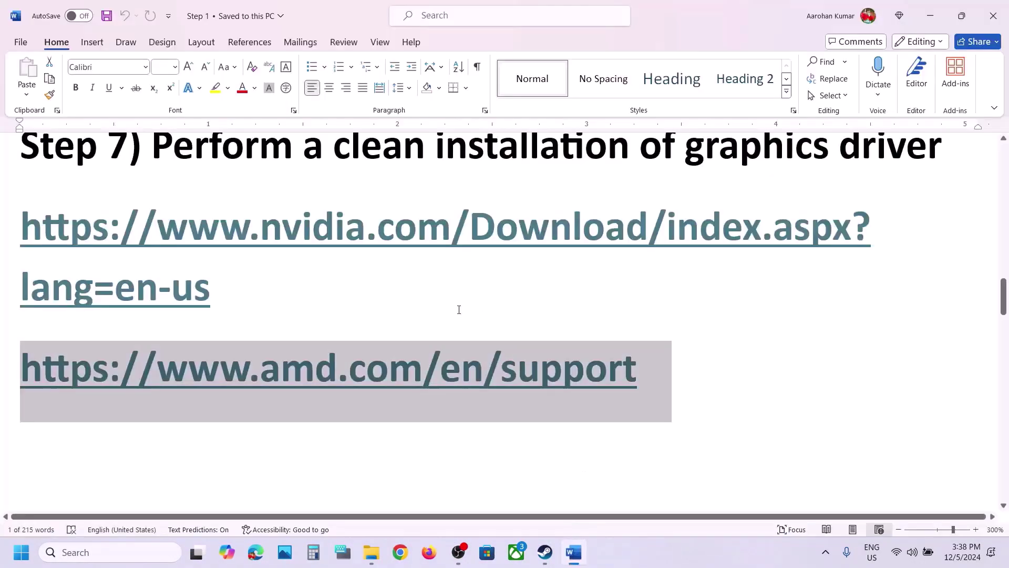
scroll(458, 309, down, 5)
scroll(418, 322, up, 1)
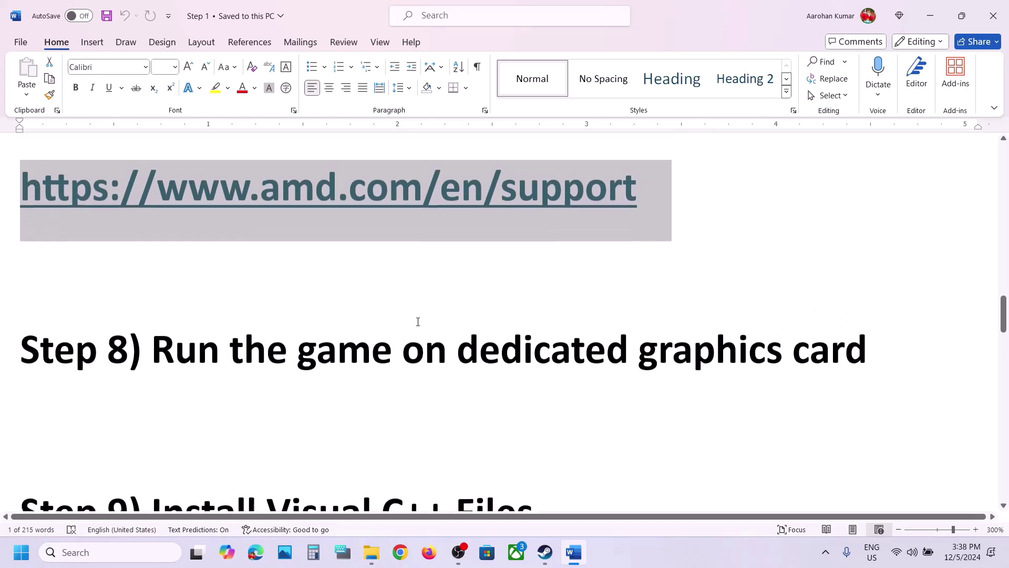
click(697, 361)
double_click(698, 361)
key(ctrl+c)
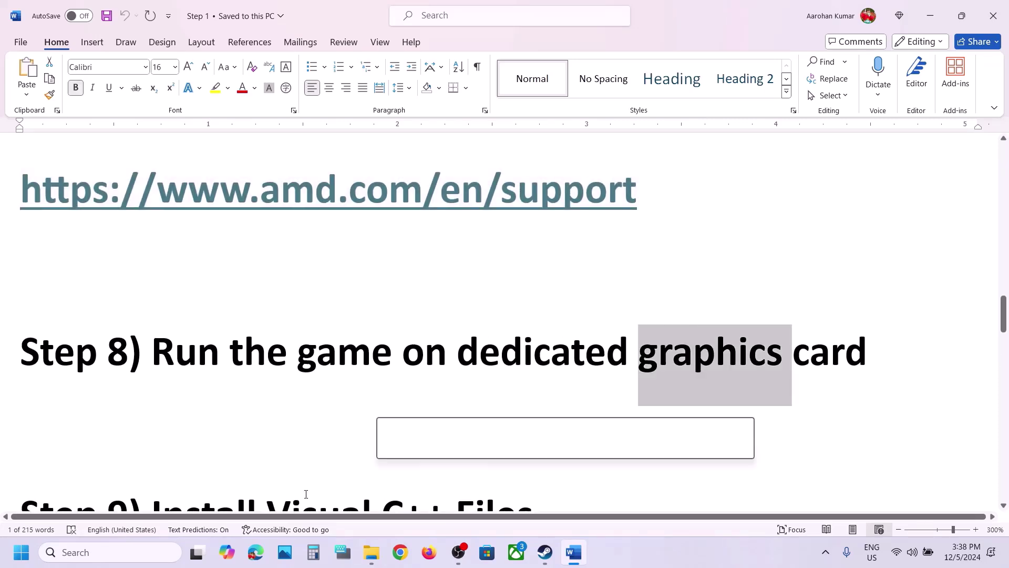
Search Windows for the copied word "graphics" and open Graphics settings
click(146, 552)
key(ctrl+v)
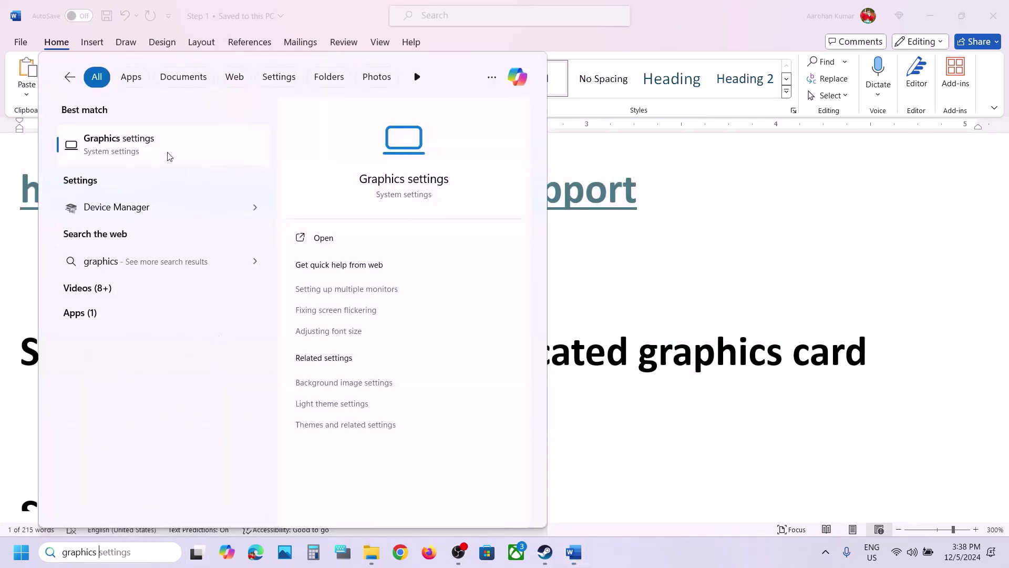
click(164, 155)
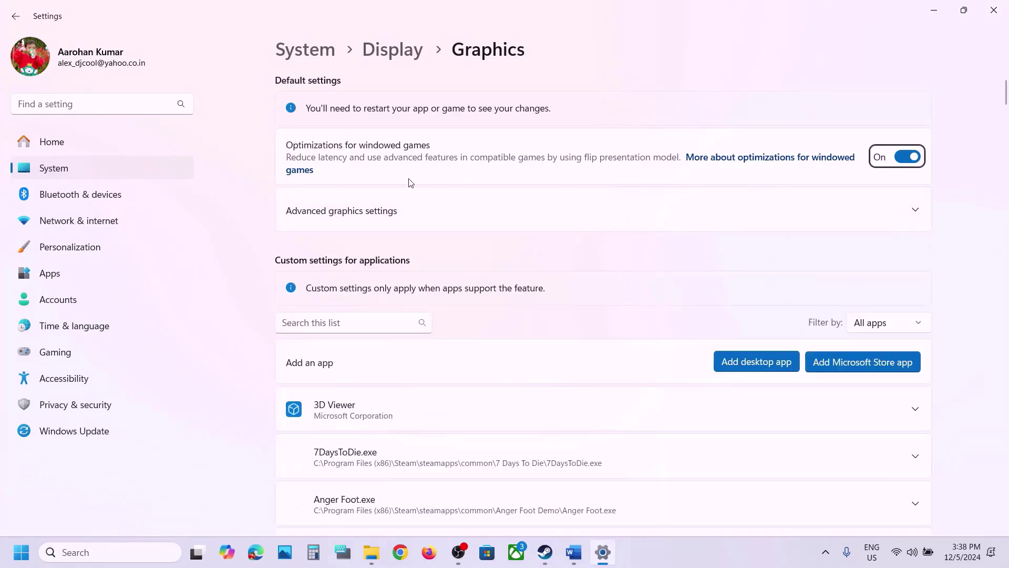
Add DeltaForceClient-Win64-Shipping from Delta Force\Game\DeltaForce\Binaries\Win64 as a desktop app in the custom graphics settings
click(744, 362)
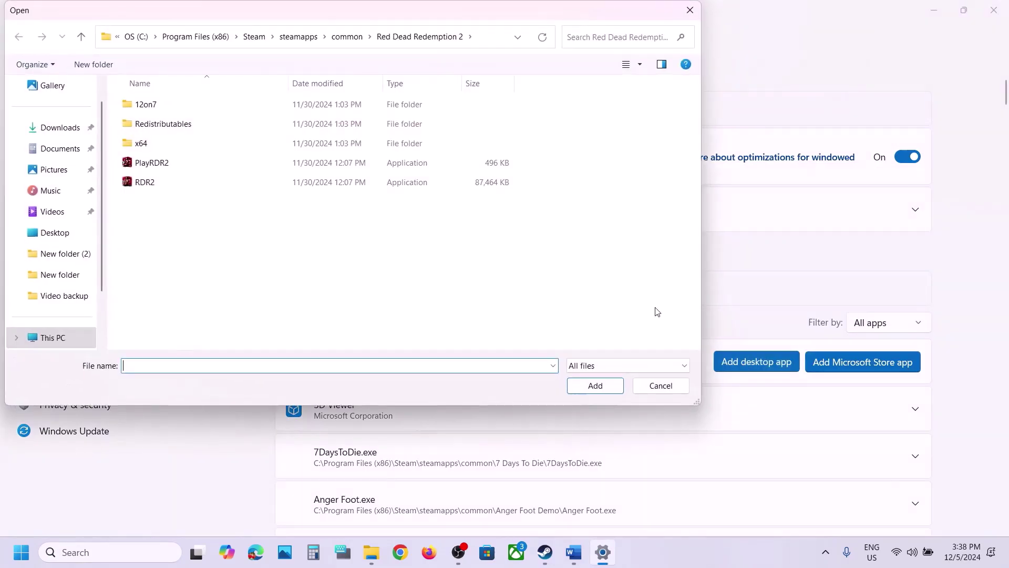
click(348, 36)
double_click(178, 121)
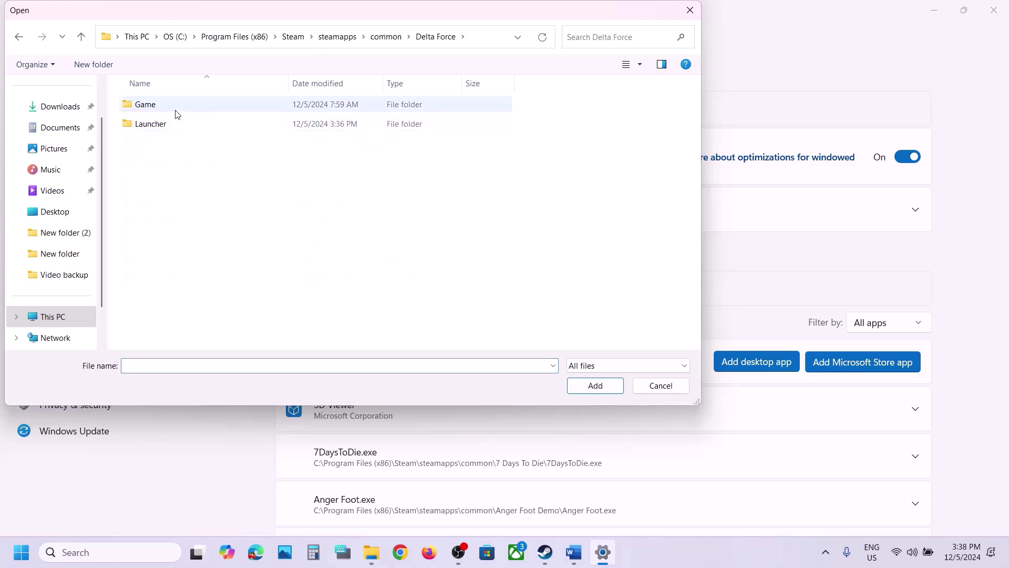
click(171, 113)
double_click(170, 114)
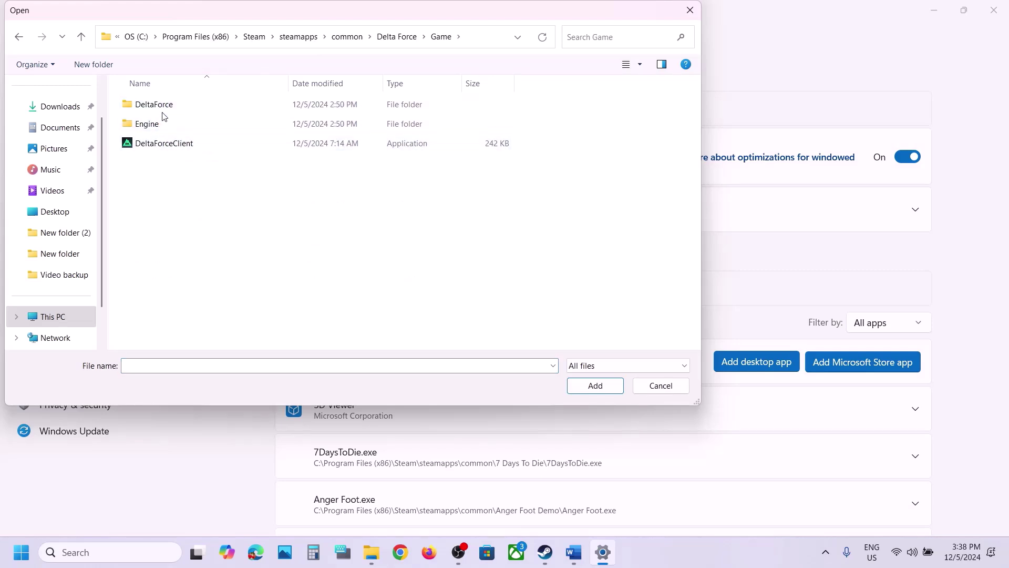
double_click(161, 109)
double_click(162, 108)
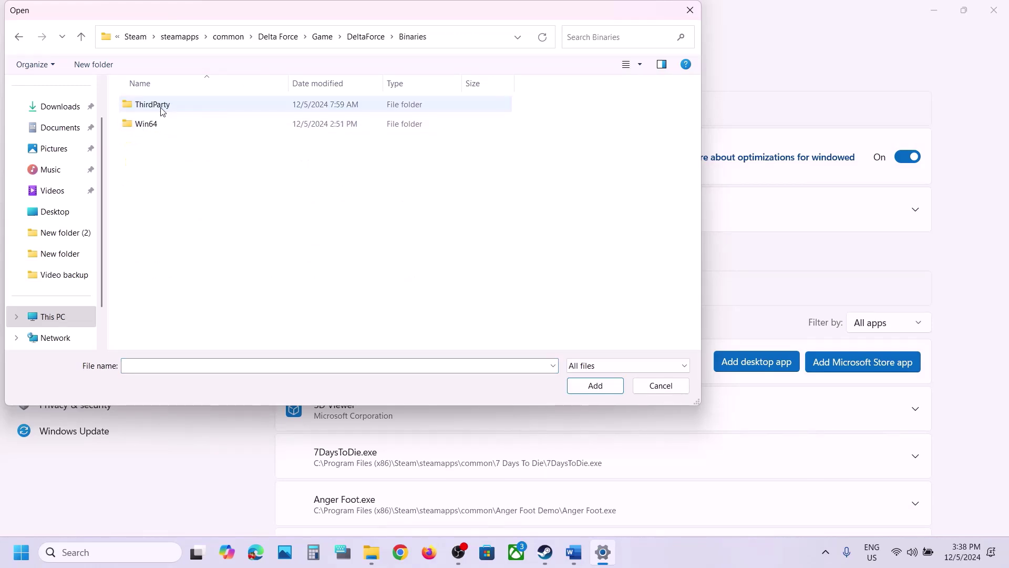
double_click(162, 121)
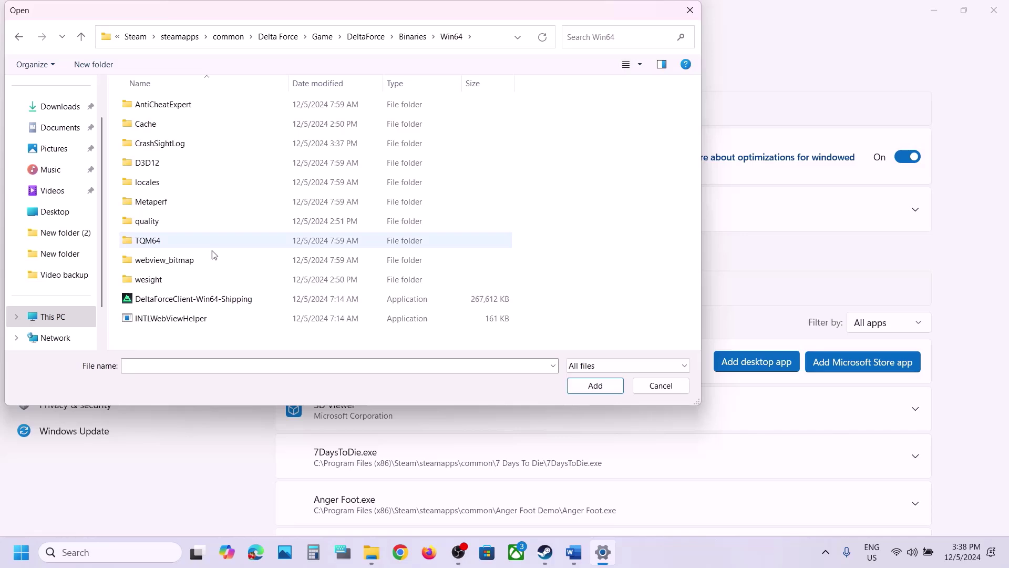
click(170, 300)
click(603, 388)
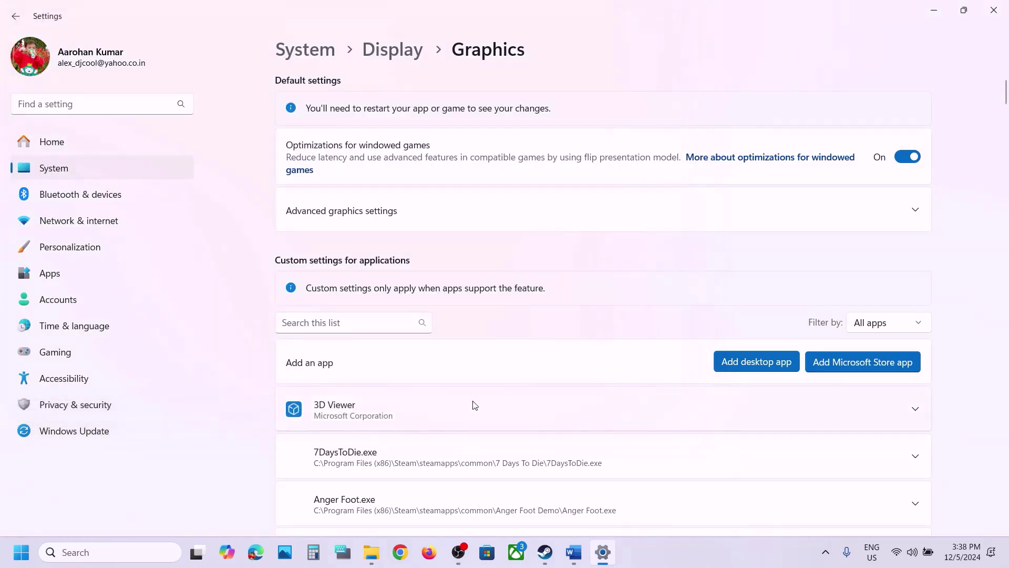
Set the DeltaForce entry's GPU preference to High Performance (NVIDIA GeForce RTX 3050 Laptop GPU) and close Settings
scroll(473, 405, down, 8)
scroll(475, 405, down, 12)
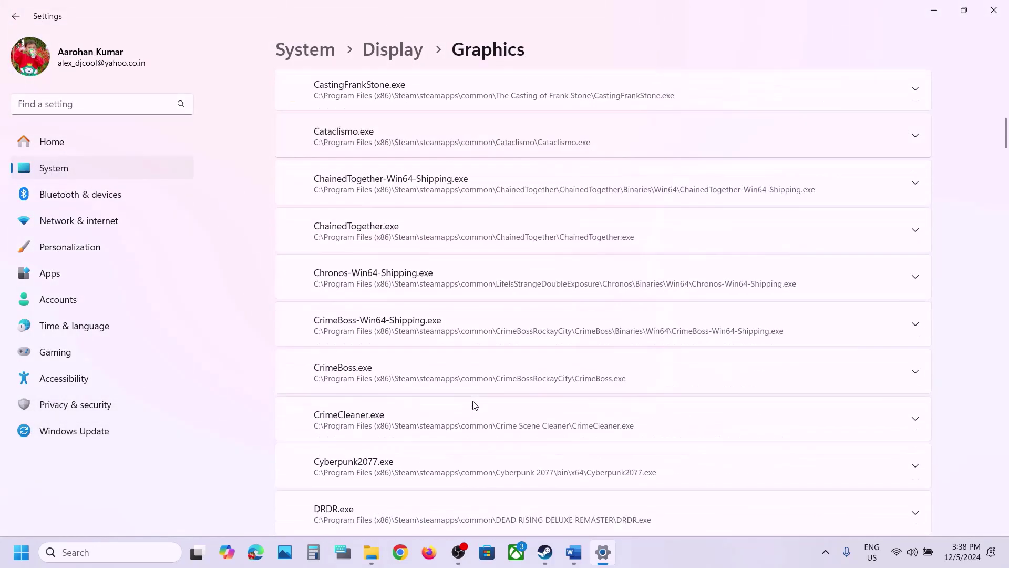
click(427, 390)
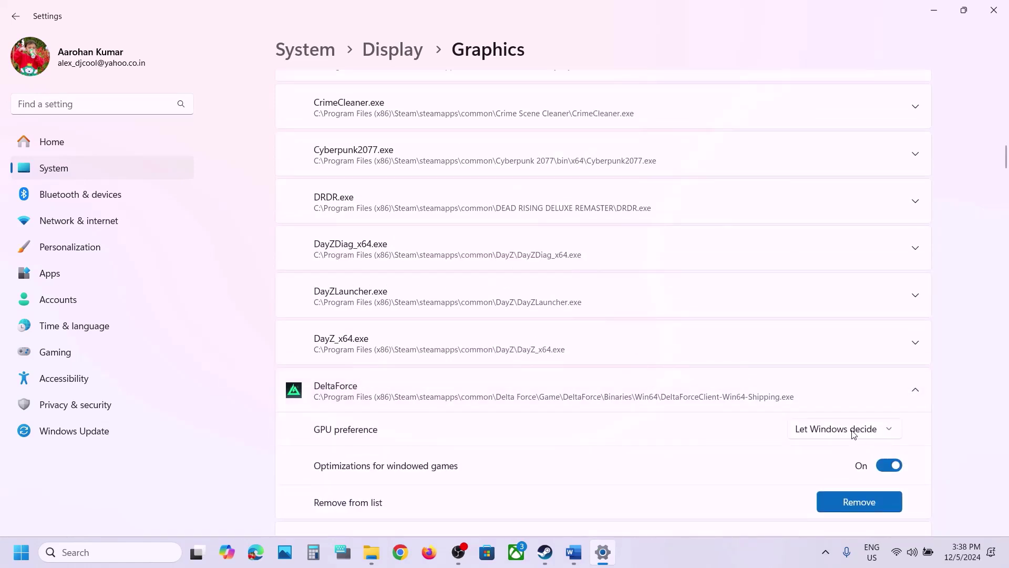
scroll(857, 440, down, 3)
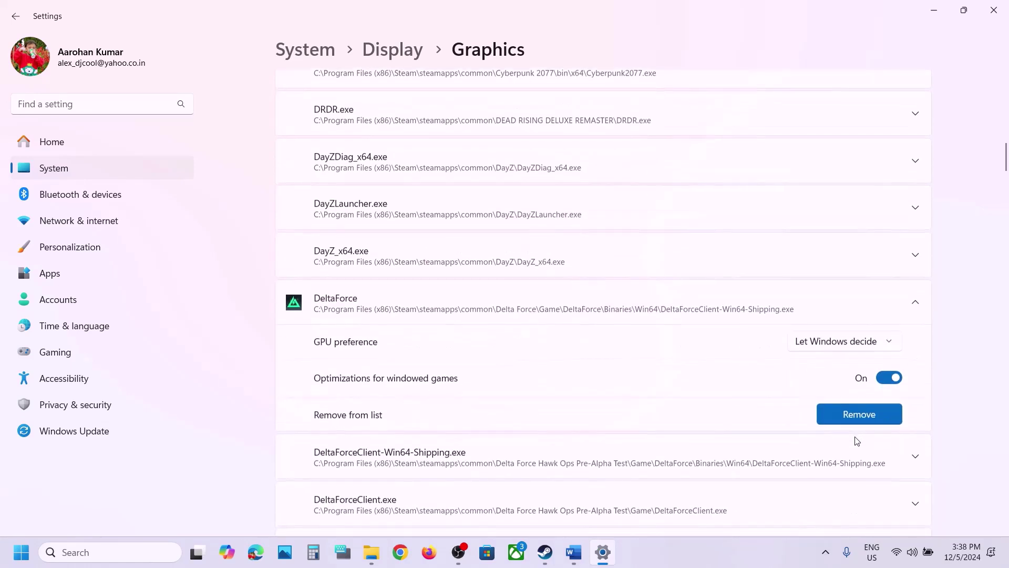
click(850, 343)
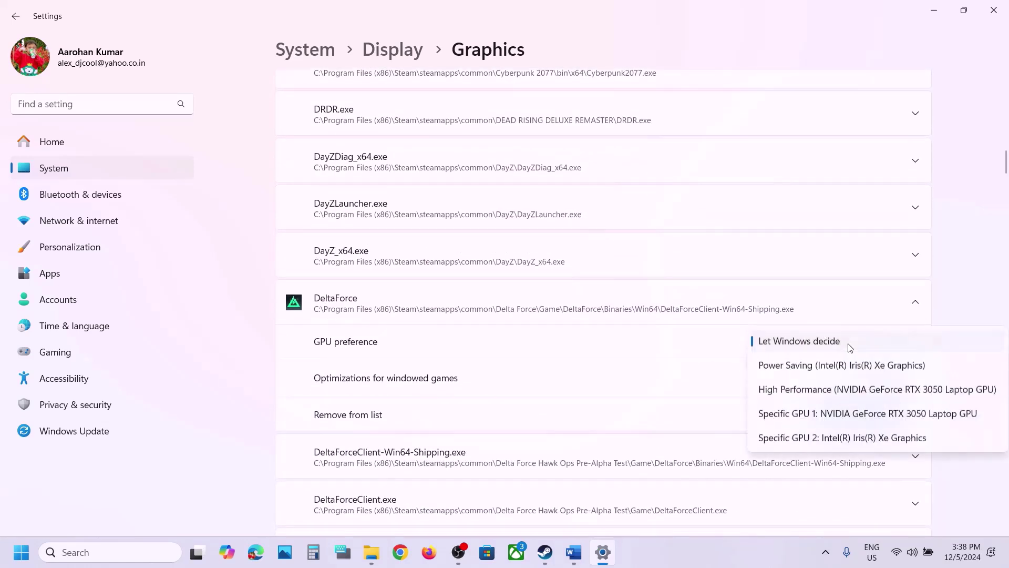
click(843, 393)
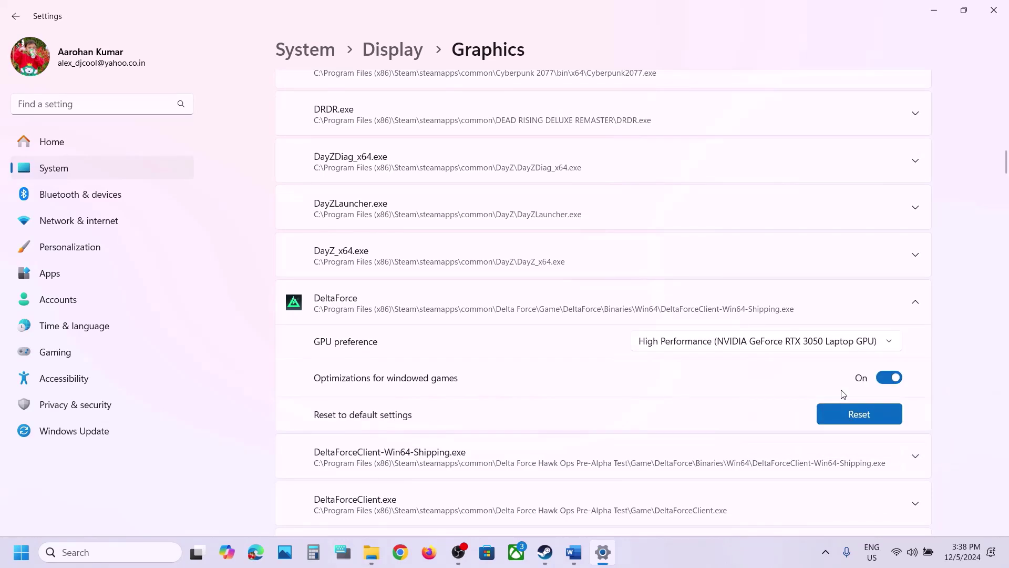
click(992, 10)
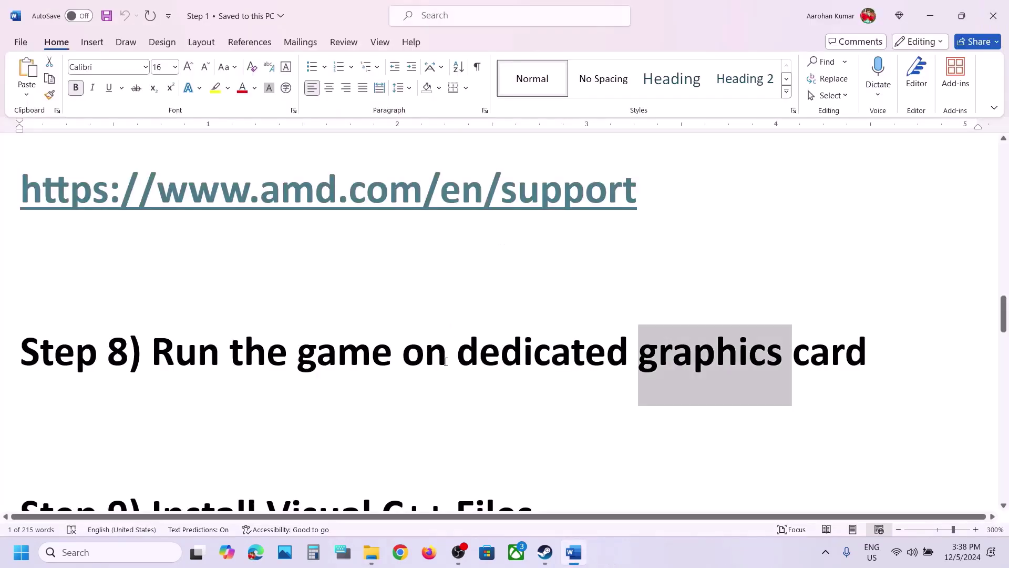
Find Step 9 about Visual C++ files in the Word notes and copy its docs.microsoft.com download link
scroll(446, 362, down, 5)
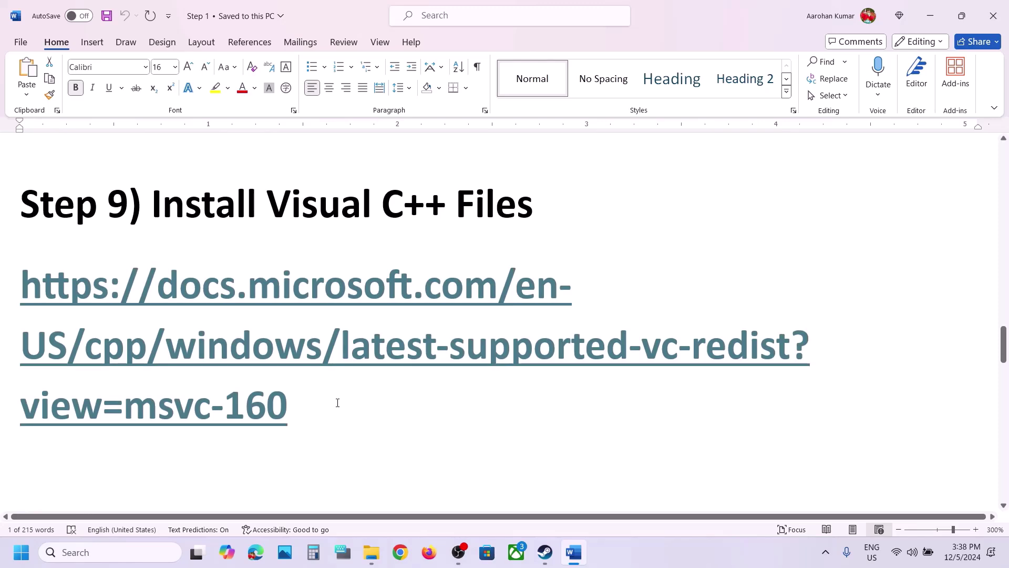
triple_click(338, 402)
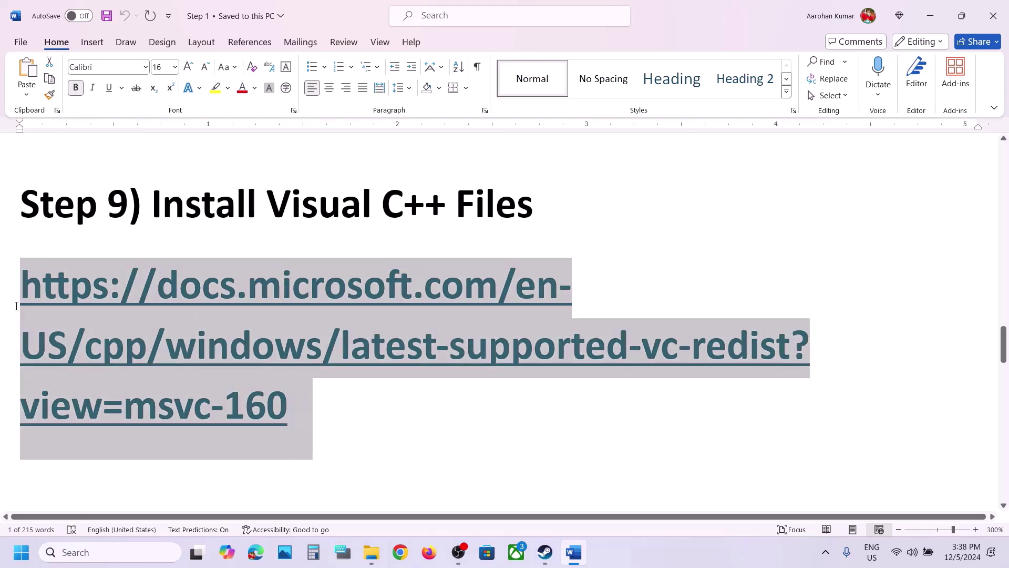
click(401, 553)
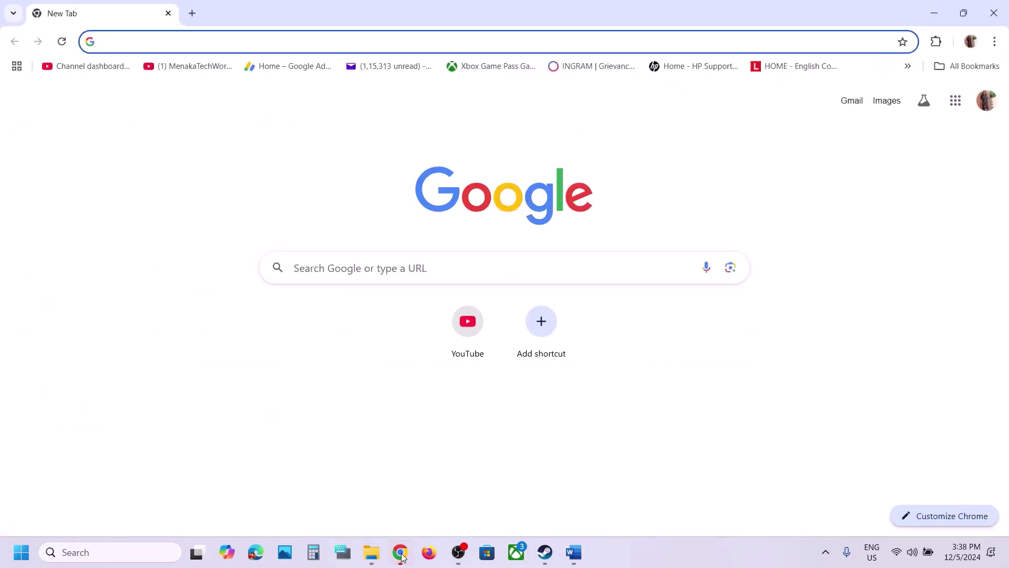
key(alt+Tab)
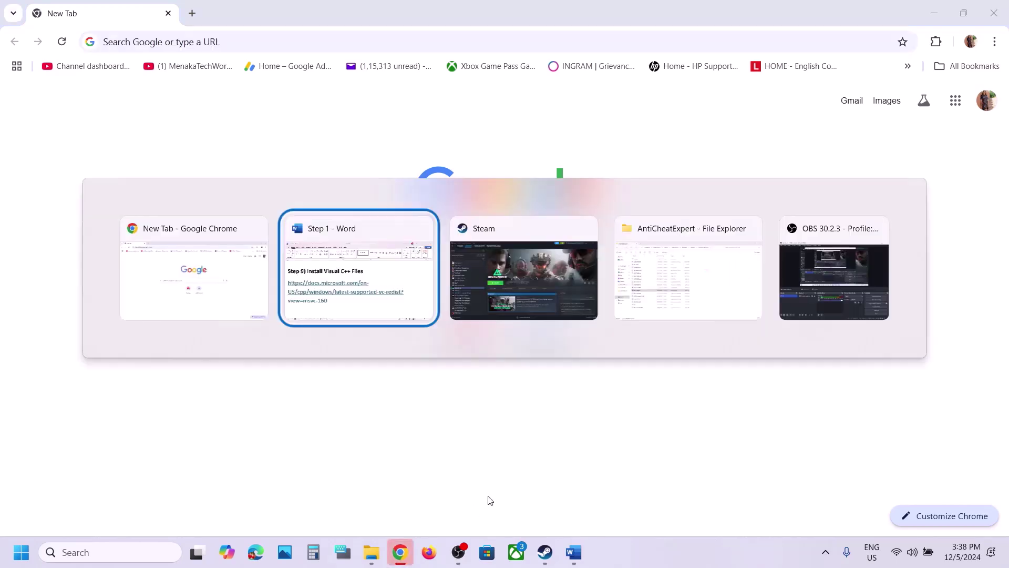
click(361, 256)
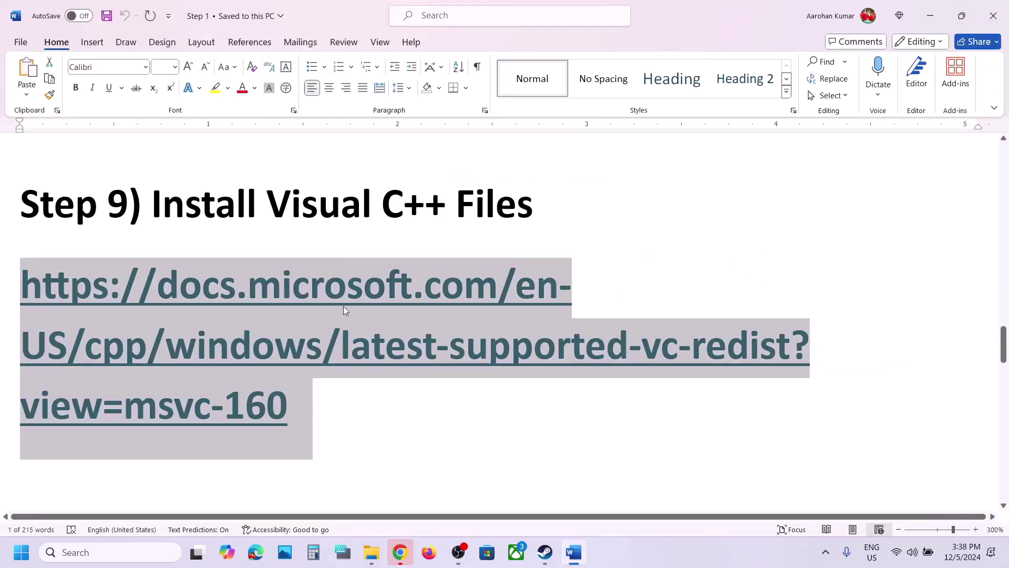
right_click(319, 321)
click(362, 249)
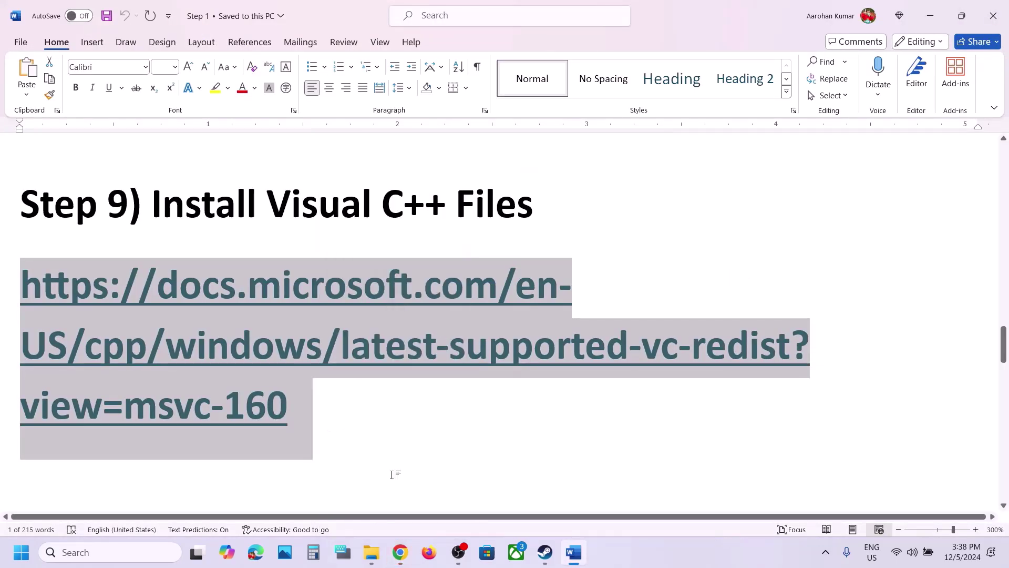
Open the copied link in Chrome and find the redistributable download links for Visual Studio 2015, 2017, 2019, and 2022
click(401, 553)
key(ctrl+v)
key(Return)
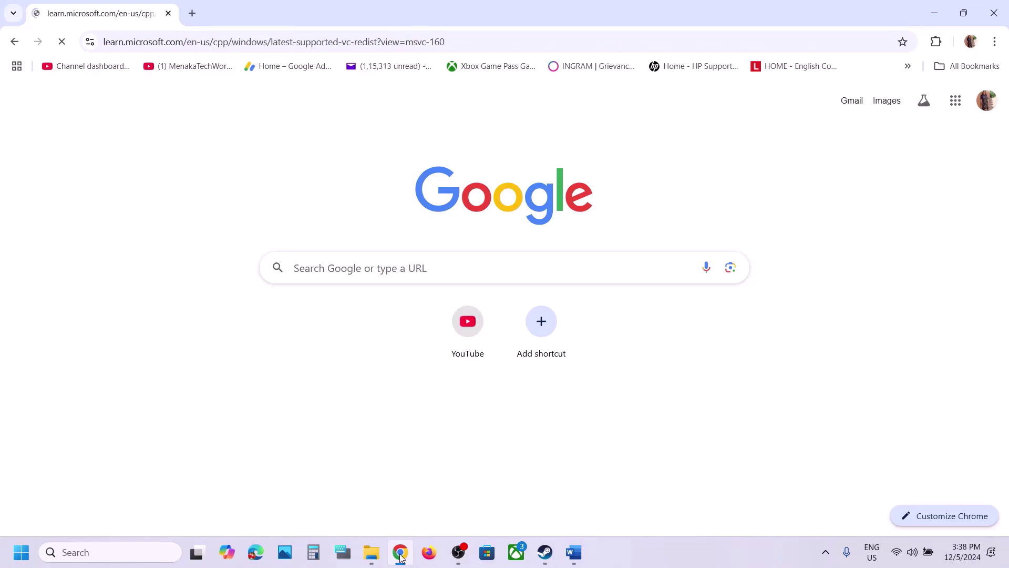
scroll(401, 378, down, 10)
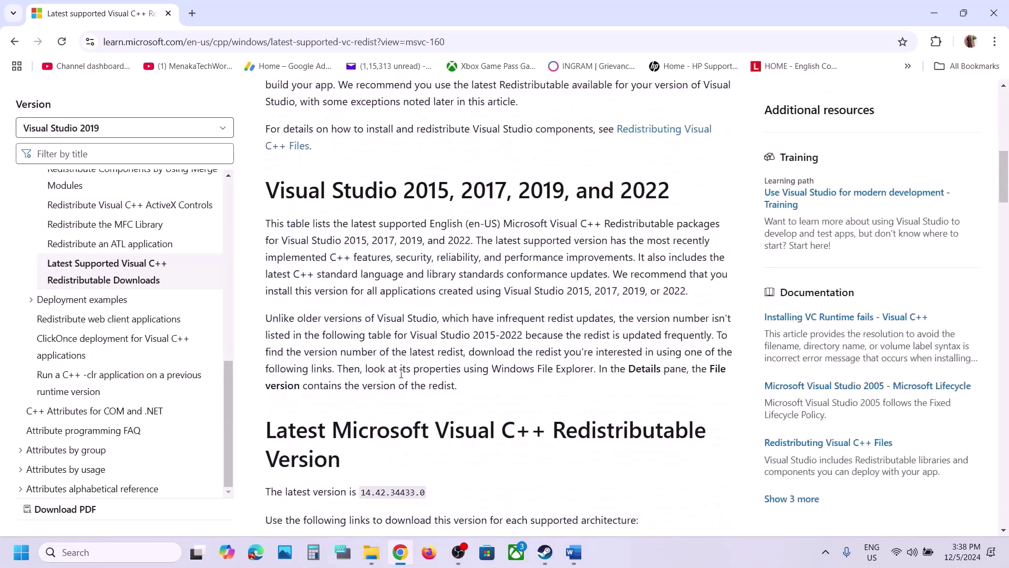
drag(320, 125, 510, 126)
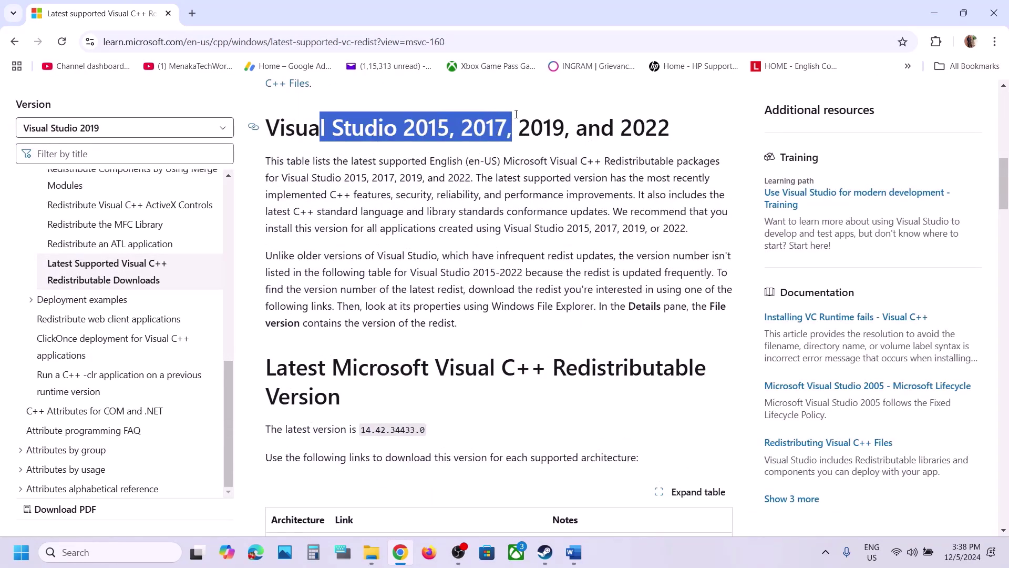
scroll(414, 254, down, 6)
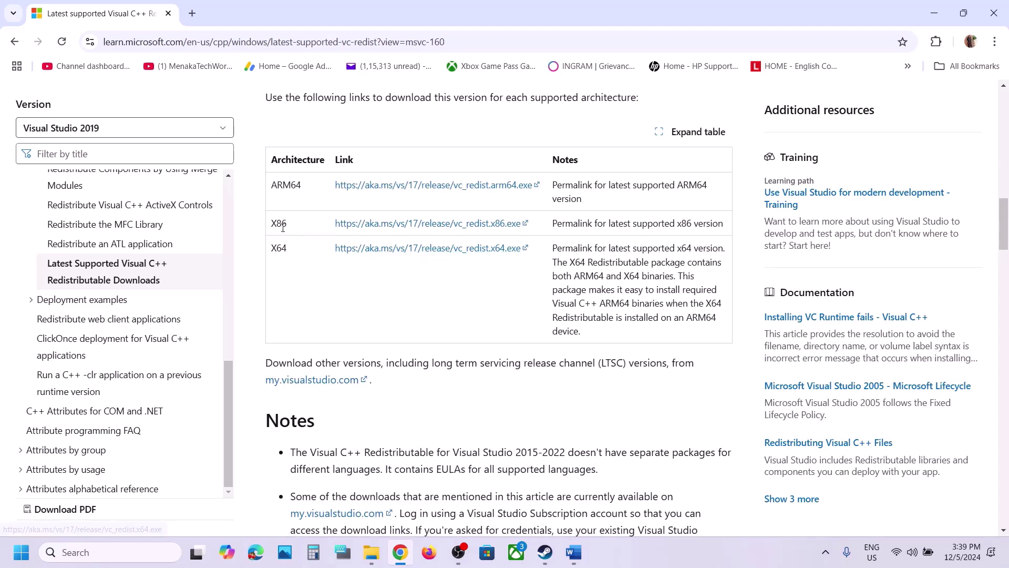
Download the X86 Visual C++ redistributable, run its installer and start the repair
double_click(282, 224)
double_click(283, 249)
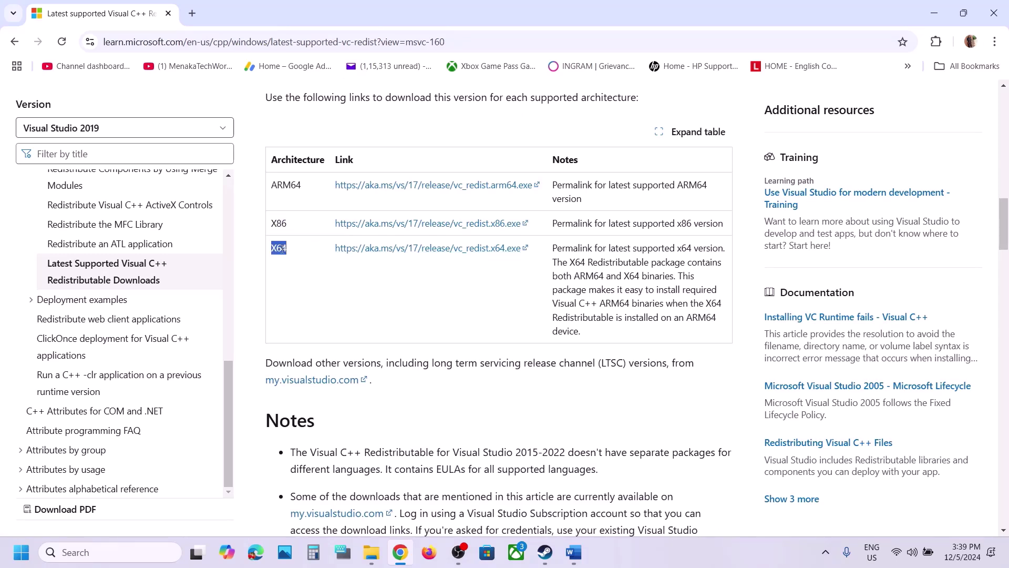
double_click(280, 222)
drag(280, 222, 402, 226)
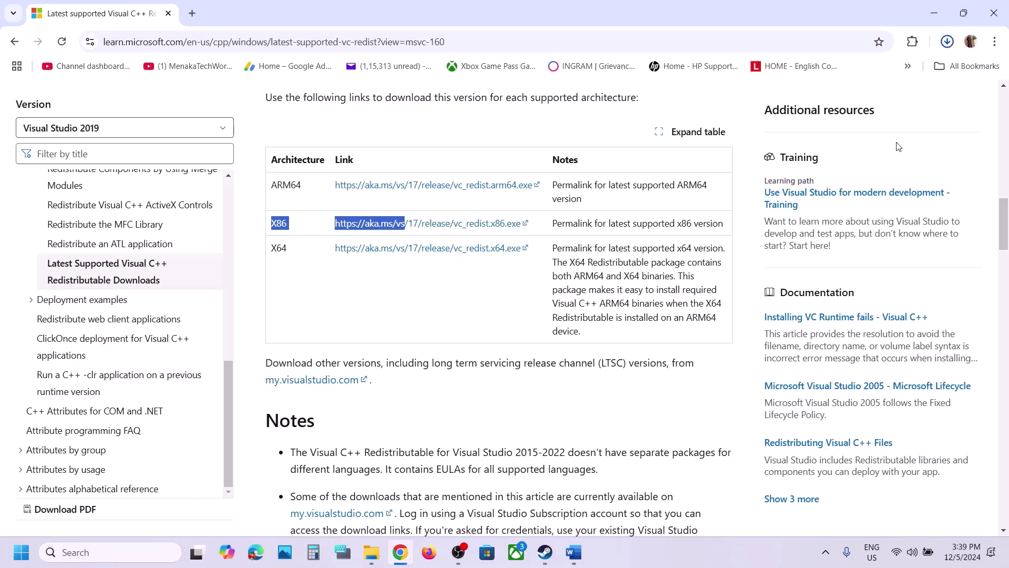
click(852, 77)
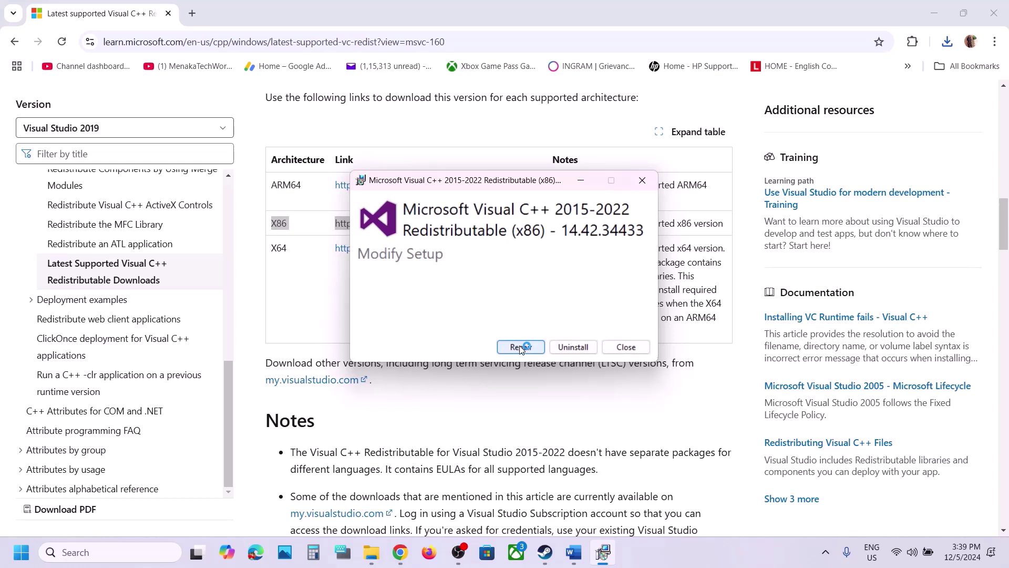
click(521, 348)
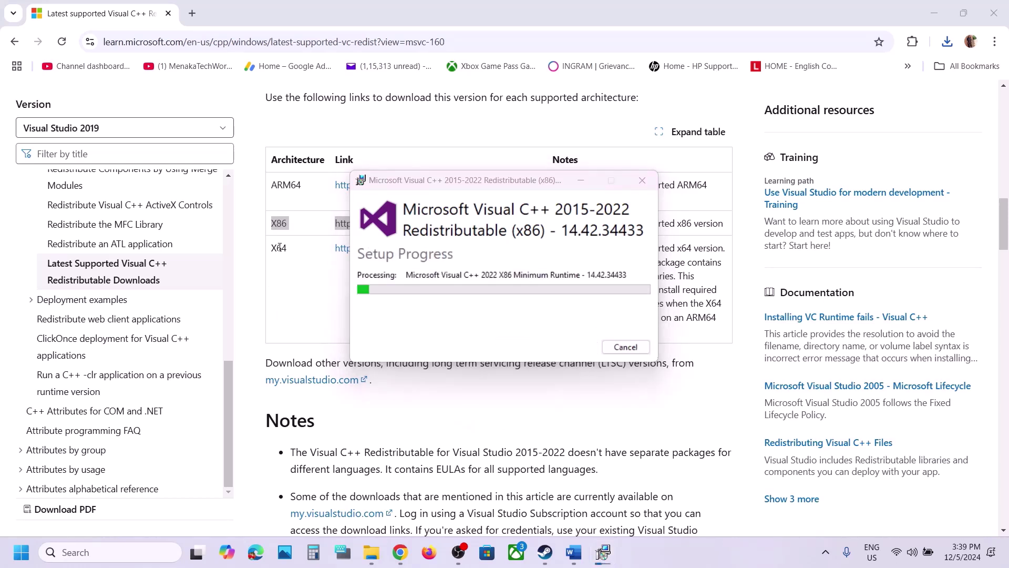
Download and run the X64 Visual C++ redistributable, repair it, and move the two setup windows apart
click(473, 252)
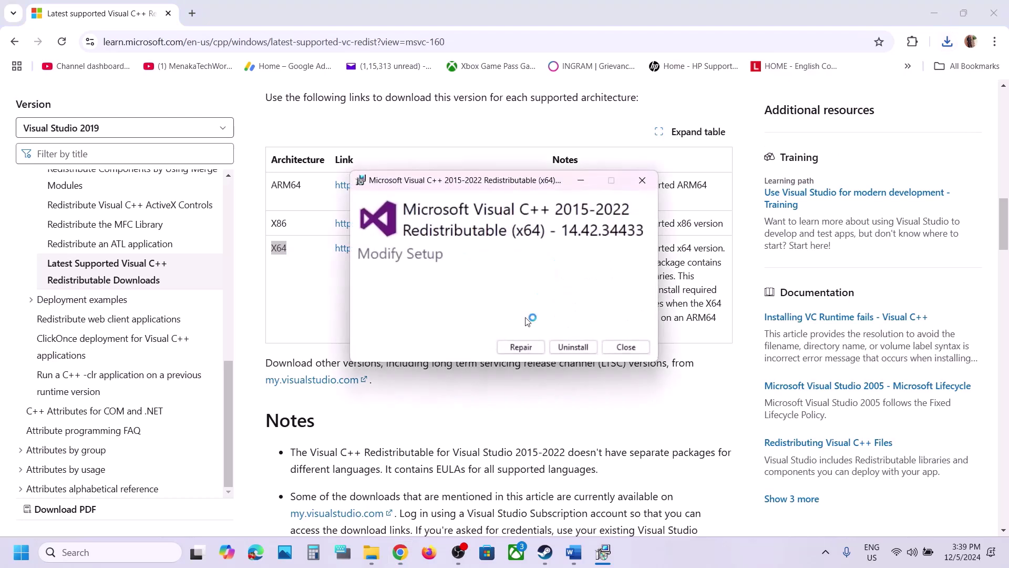
click(520, 347)
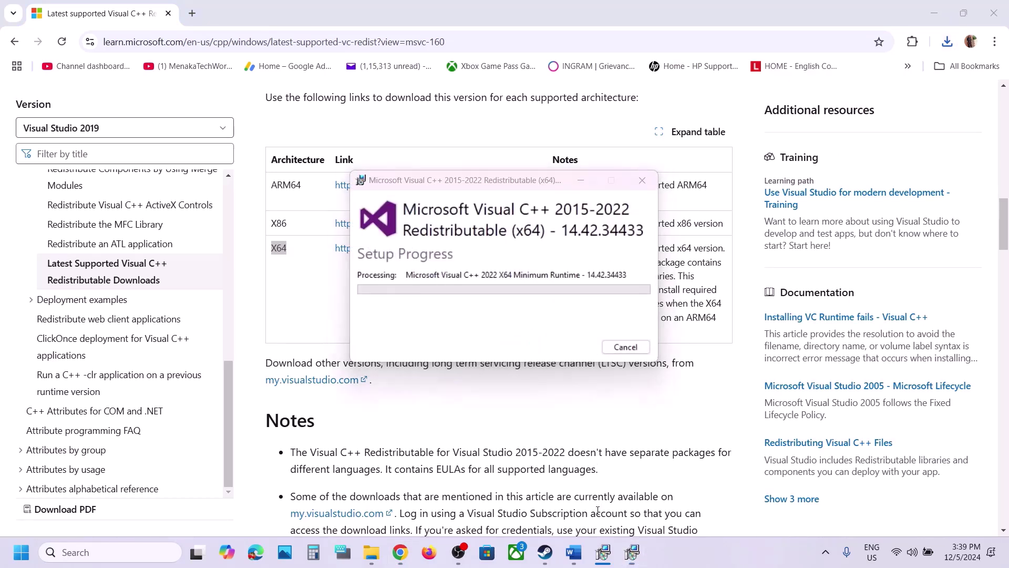
drag(508, 183, 803, 234)
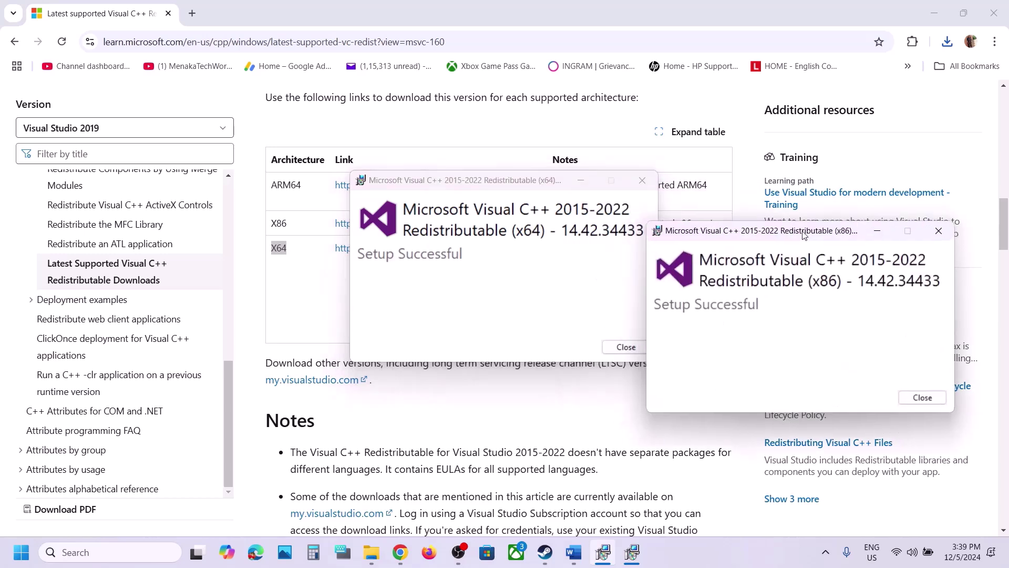
drag(537, 181, 422, 210)
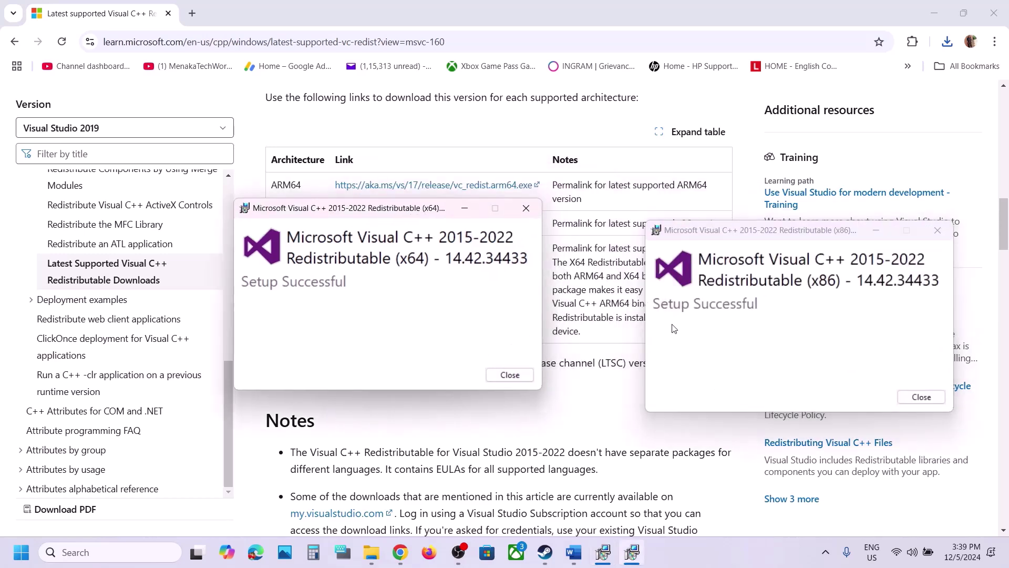
Open the Windows power options, dismiss them and switch to the Delta Force page in Steam
click(21, 552)
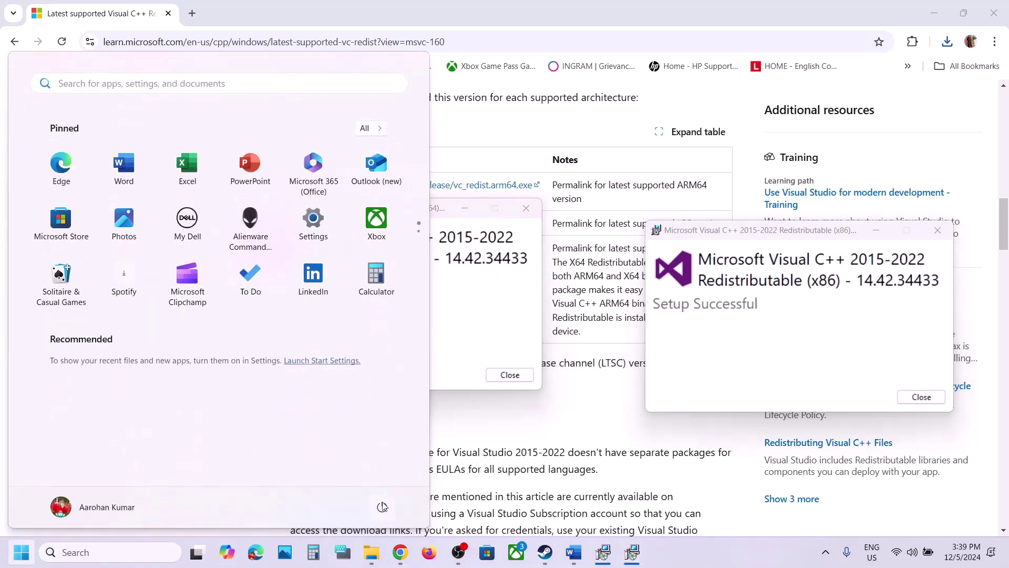
click(382, 507)
click(582, 418)
click(583, 418)
click(545, 552)
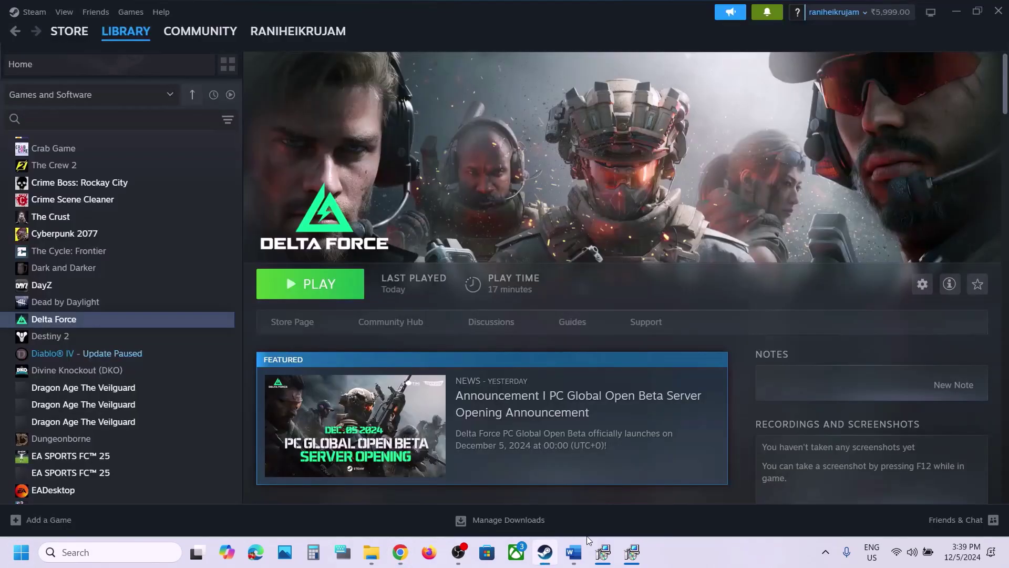
Find Step 10 about updating Windows in the Word notes and check for updates in Windows Update
click(580, 554)
scroll(358, 323, down, 5)
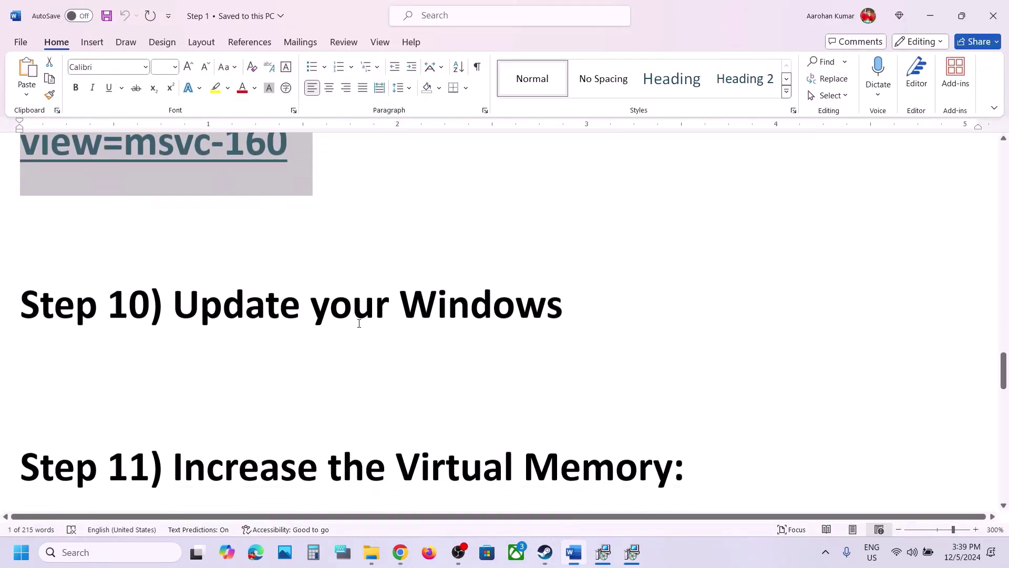
drag(174, 295, 563, 305)
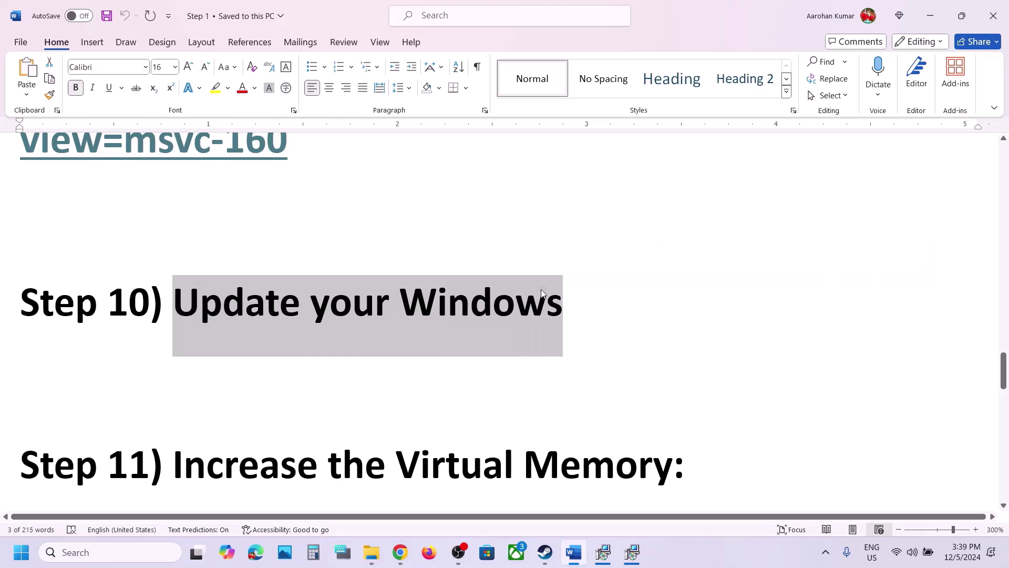
key(super+i)
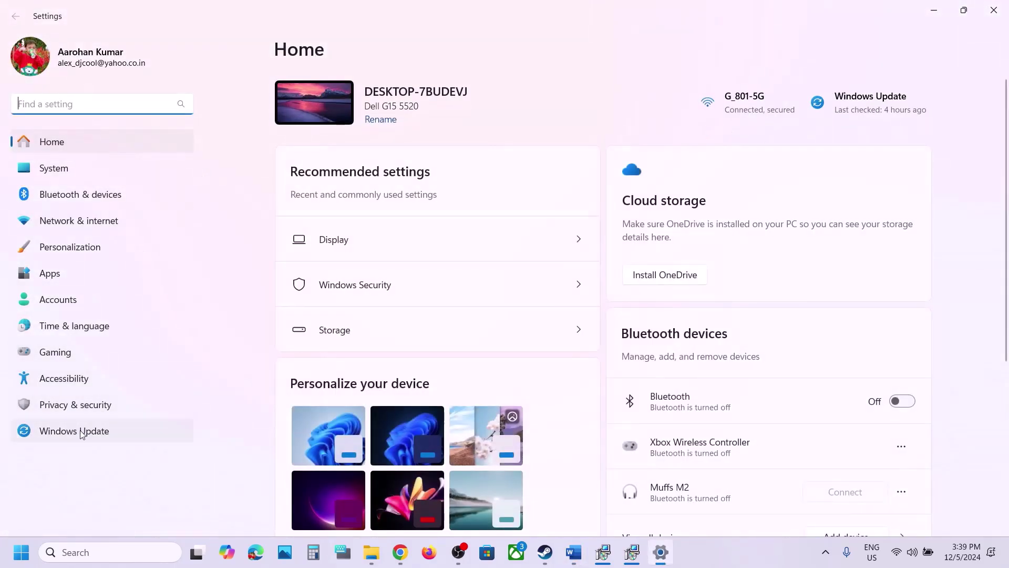
click(79, 431)
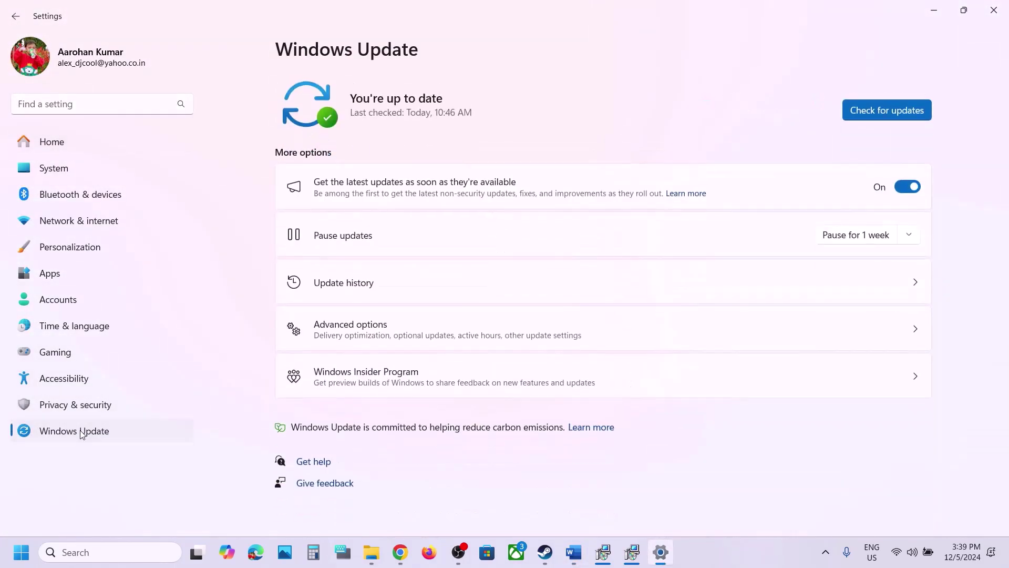
click(865, 113)
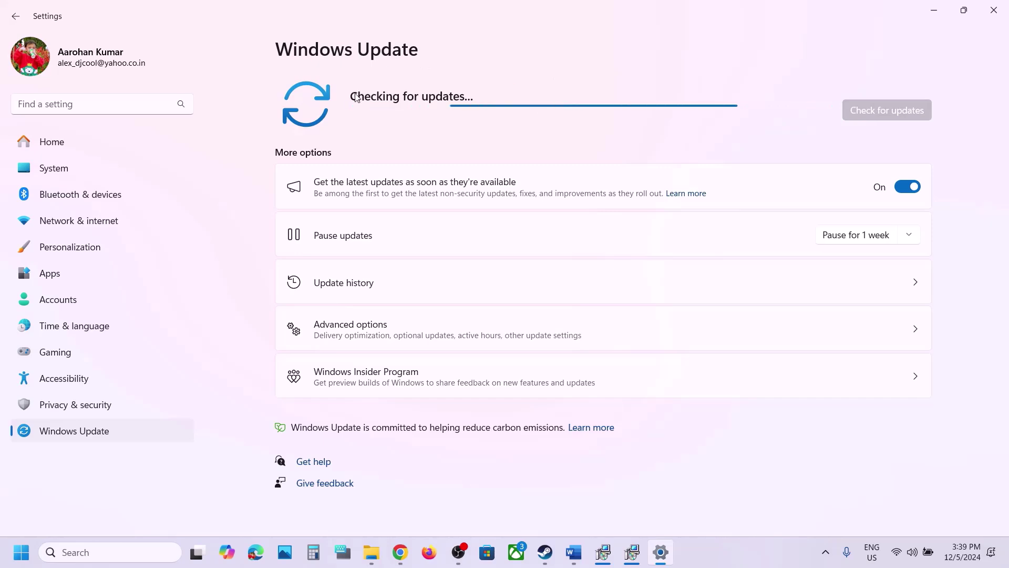
Show the Windows power options from the update page and dismiss them
click(21, 552)
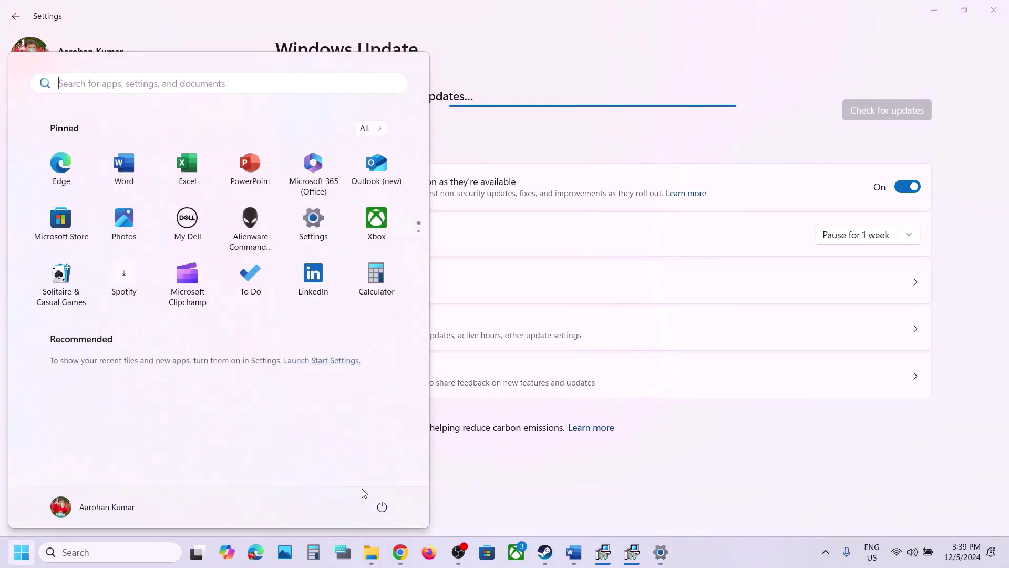
click(382, 507)
click(577, 484)
click(576, 484)
Return to the Word notes, go to the virtual memory instructions and copy "View Advanced system settings"
click(574, 552)
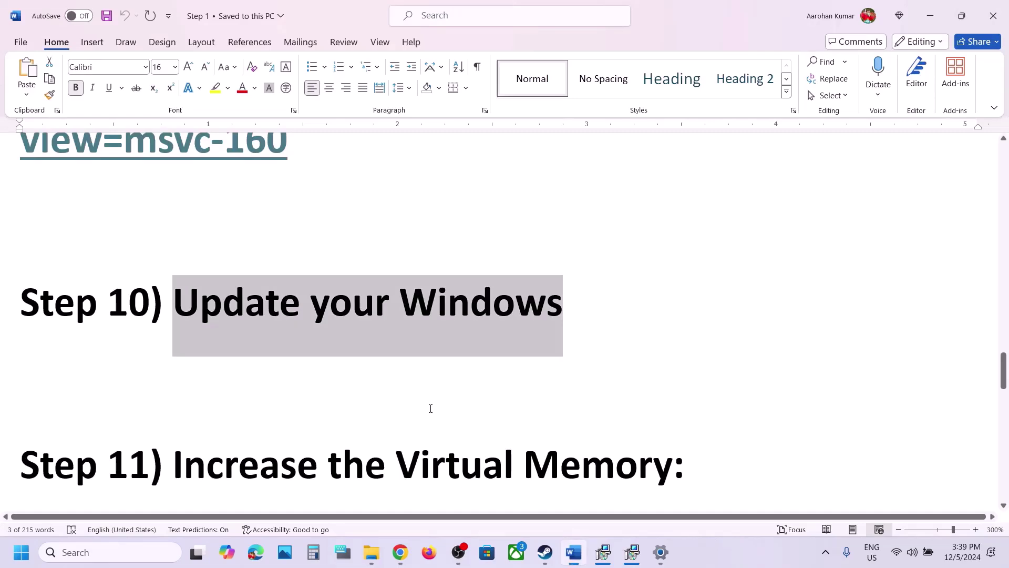
scroll(428, 408, down, 3)
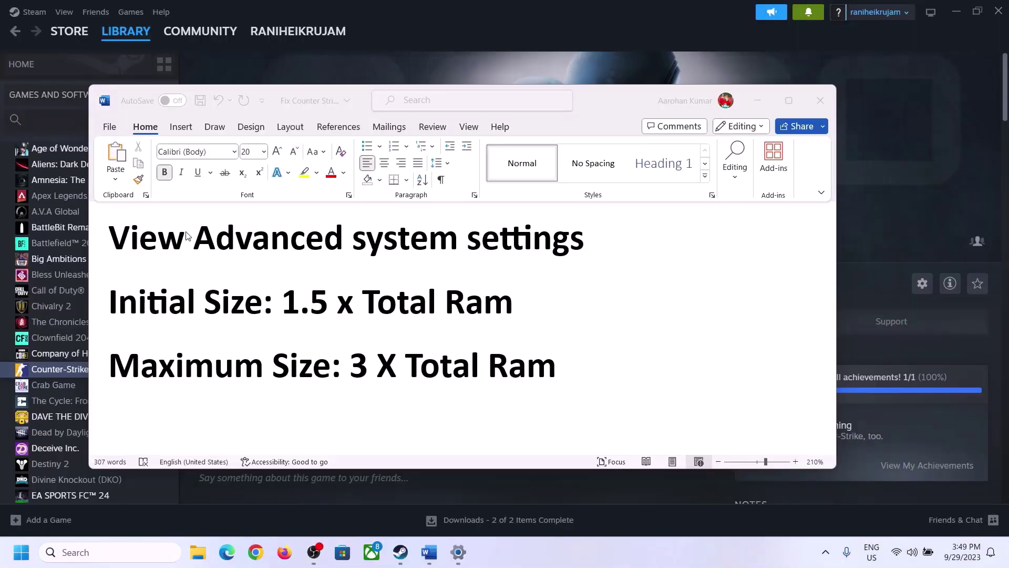
click(152, 244)
drag(118, 243, 568, 244)
key(ctrl+c)
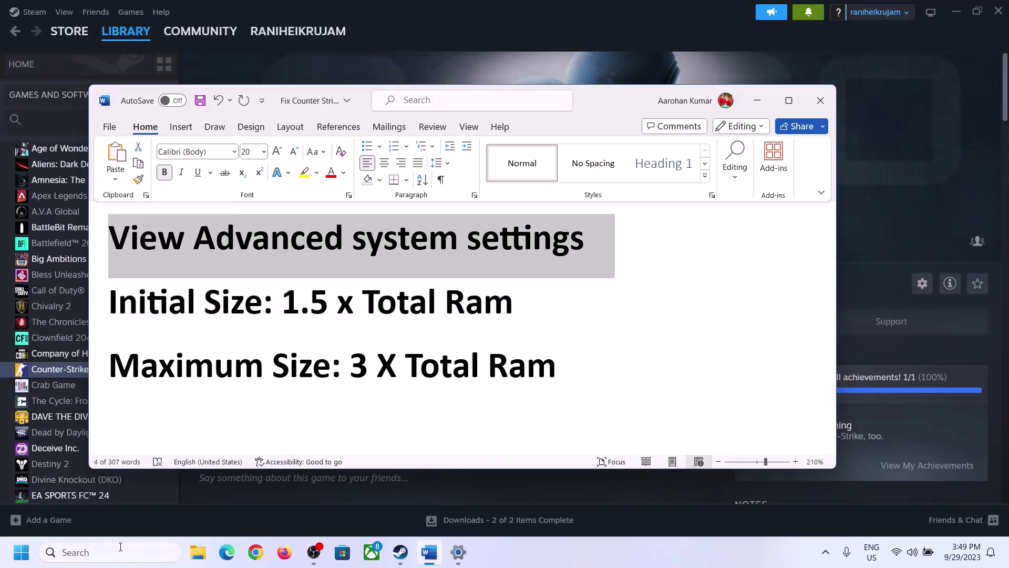
Find "View Advanced system settings" in Windows search and open the virtual memory settings from the advanced performance options
click(120, 552)
key(ctrl+v)
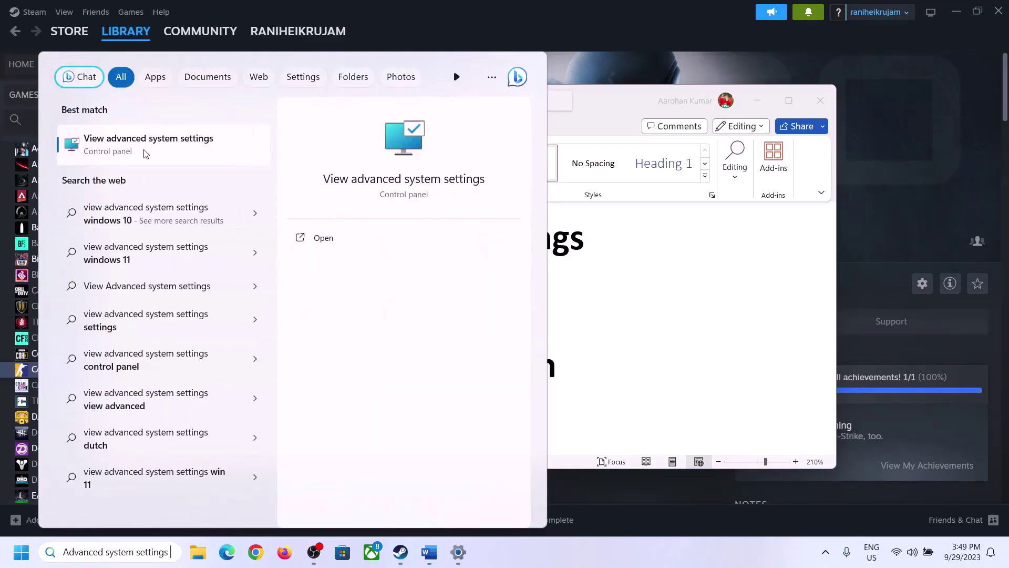
click(143, 153)
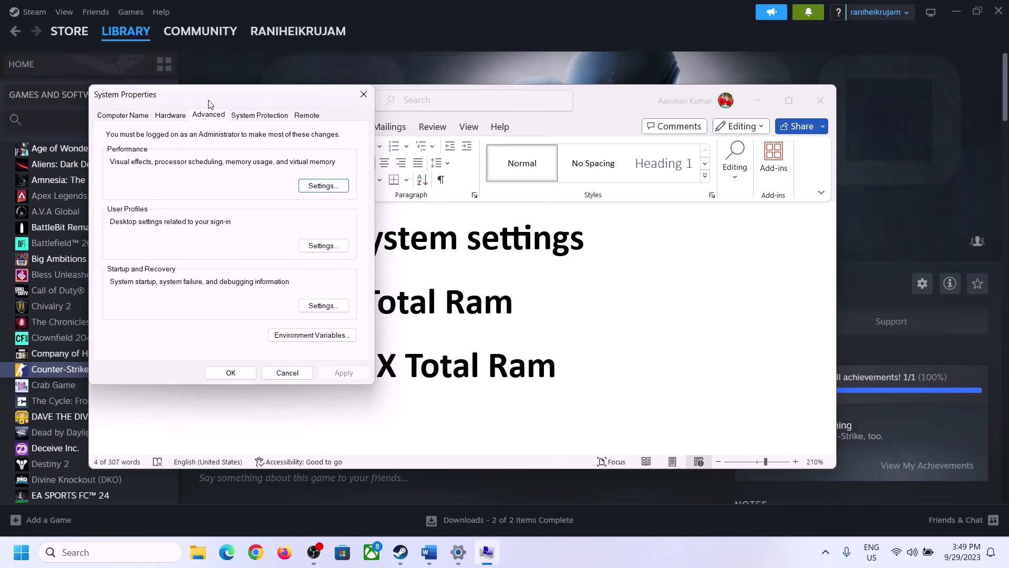
drag(209, 104, 450, 183)
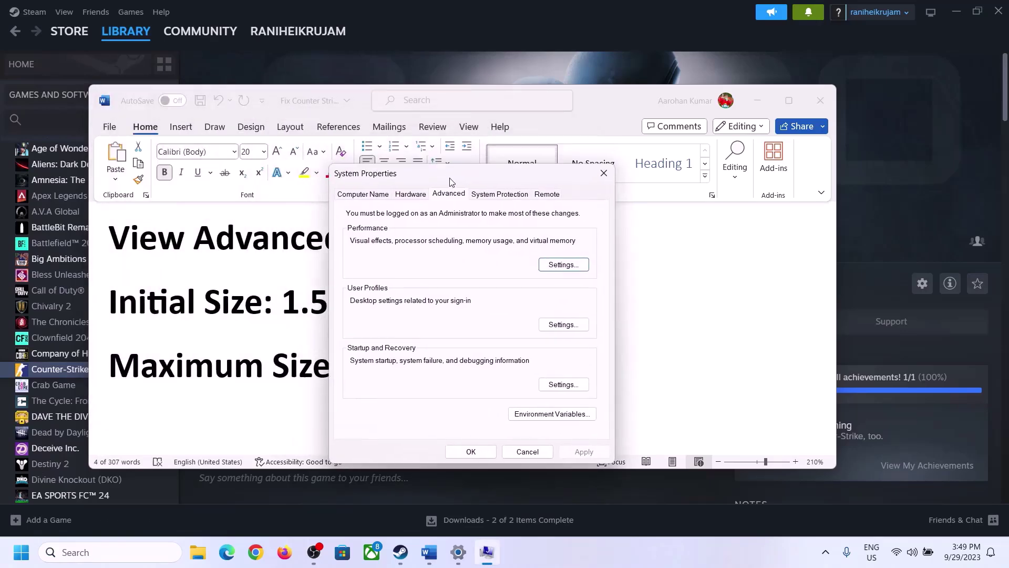
click(564, 265)
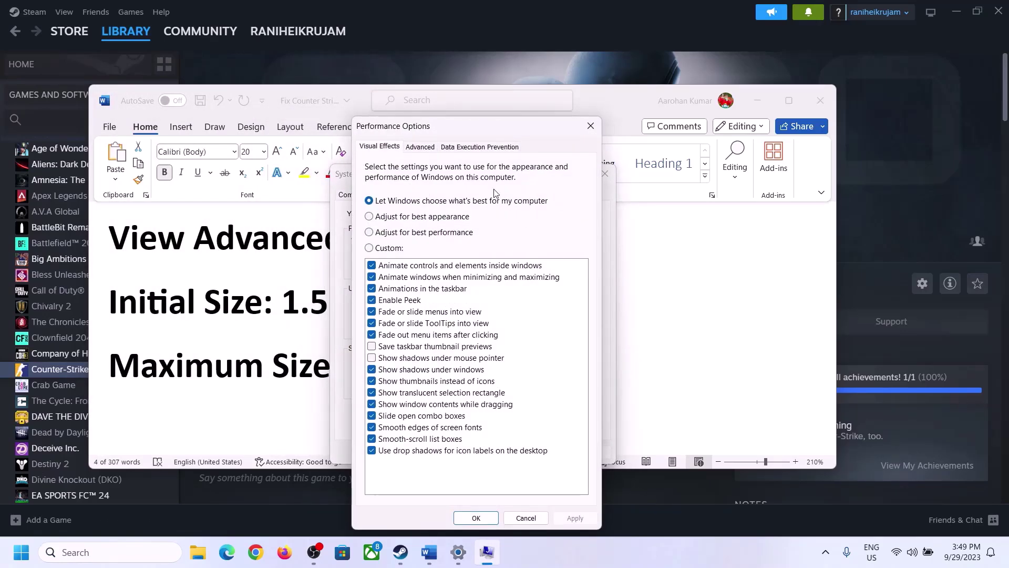
click(421, 147)
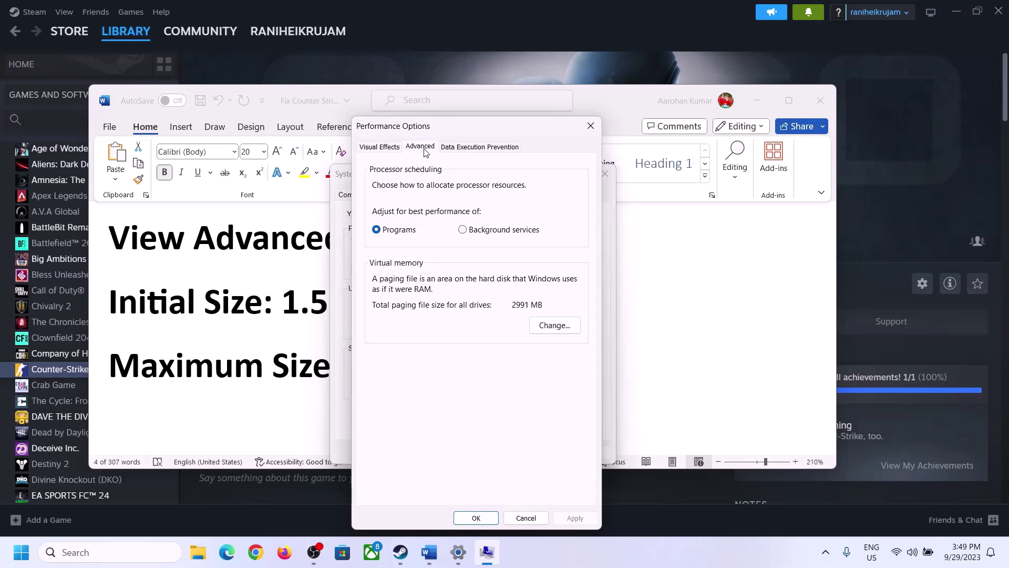
click(558, 326)
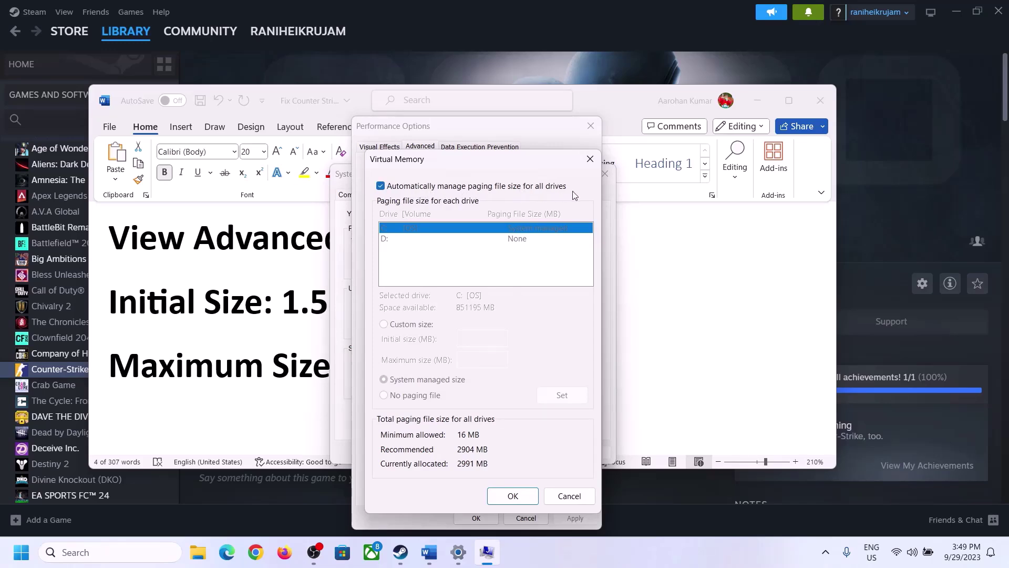
Turn off automatic paging file management for all drives and choose a custom size for drive C
click(382, 186)
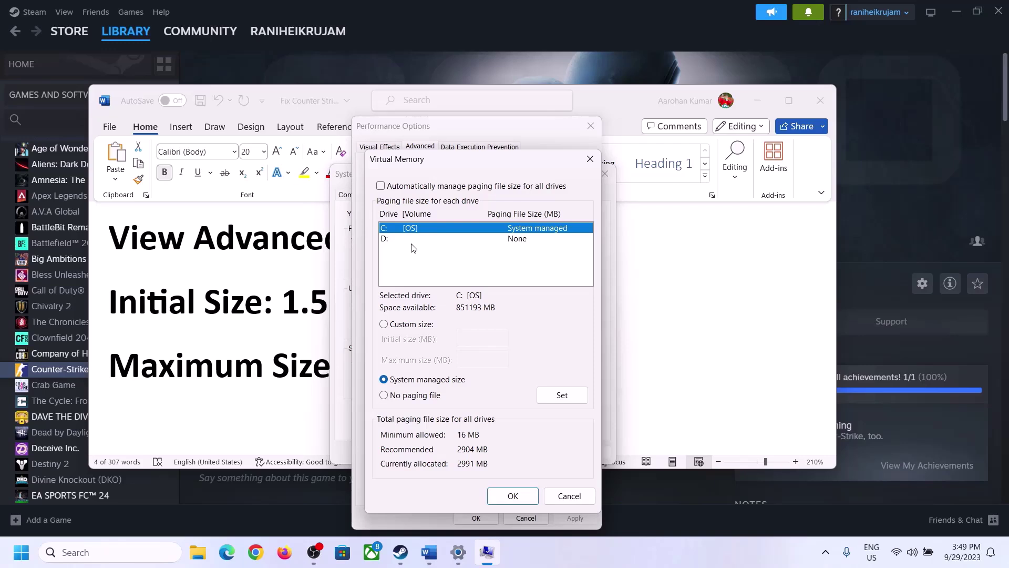
click(384, 325)
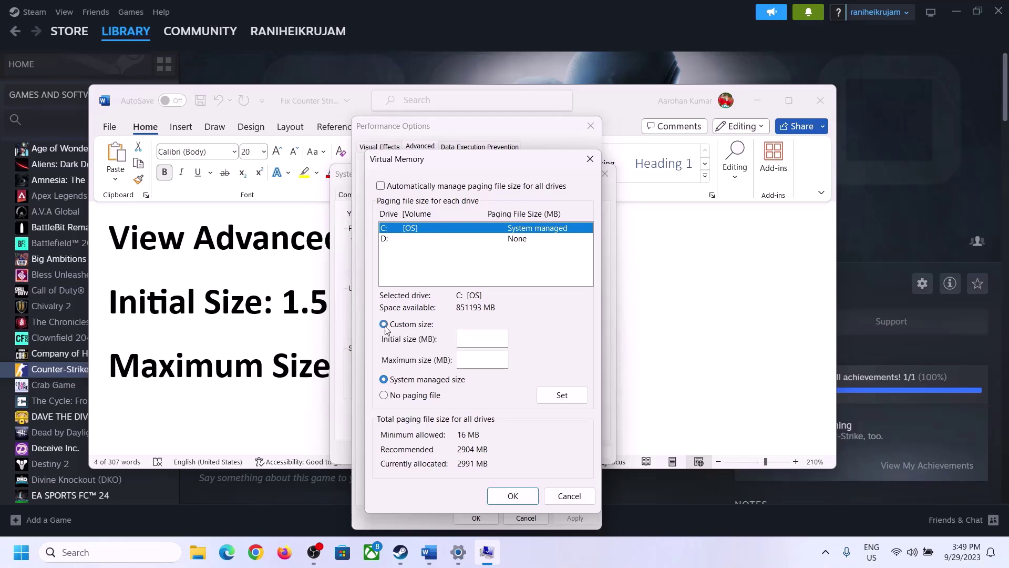
click(477, 340)
Highlight the "1.5 x Total Ram" formula in the Word notes and open the System About page in Windows Settings
click(273, 313)
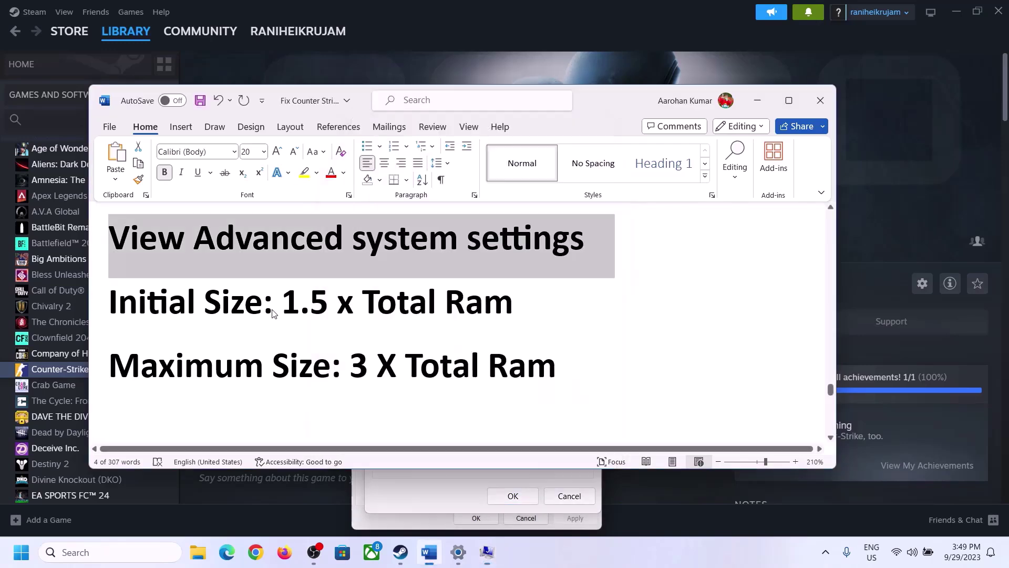
drag(288, 302, 468, 314)
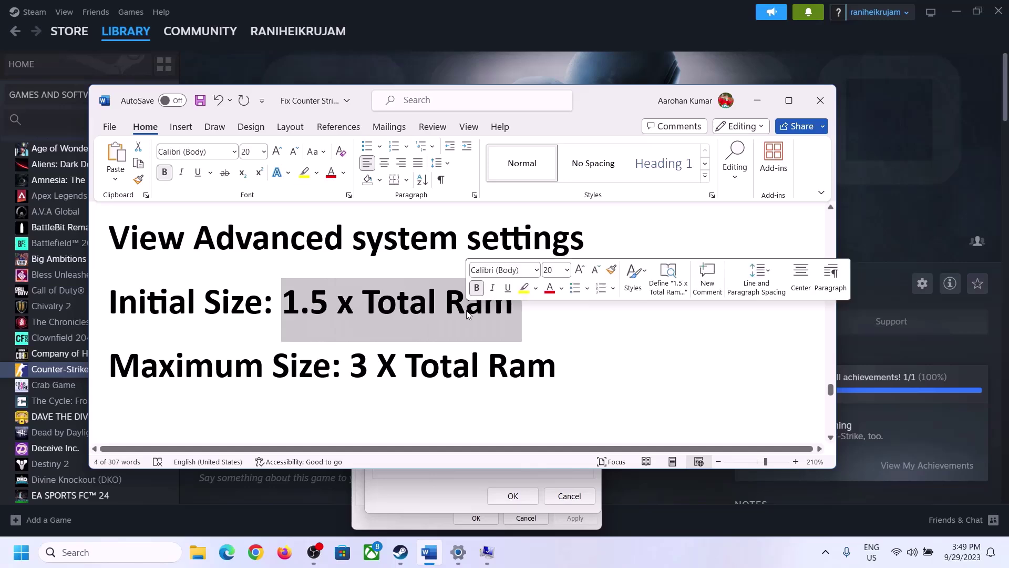
click(458, 553)
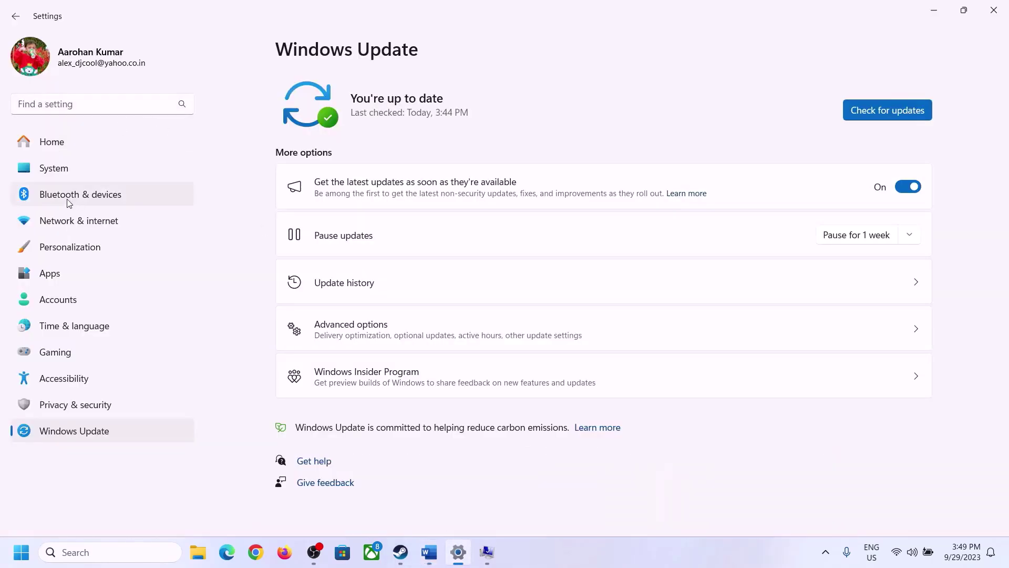
click(51, 168)
scroll(368, 368, down, 6)
scroll(332, 503, down, 1)
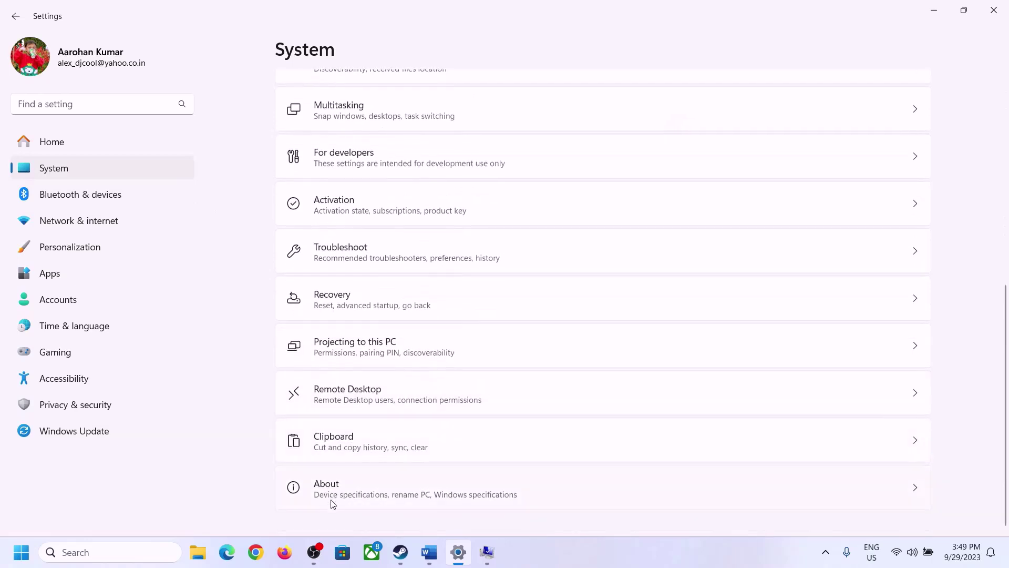
click(332, 498)
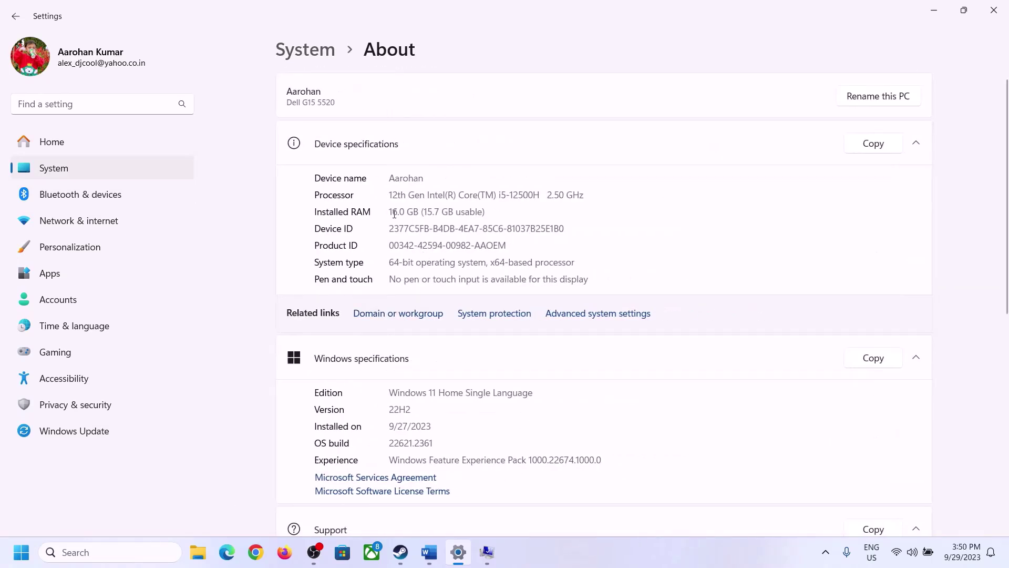
Highlight the installed RAM amount in the device specifications and return to the Virtual Memory dialog
drag(399, 211, 384, 211)
click(398, 211)
drag(398, 211, 393, 206)
click(487, 552)
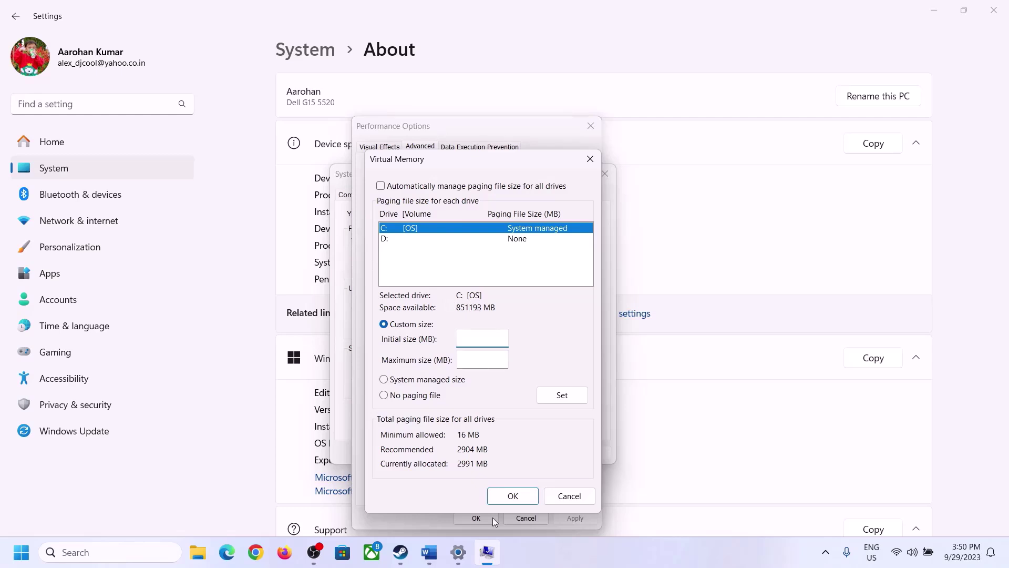
Launch Calculator with the Run command "calc", place it beside the Virtual Memory dialog and recheck the initial size formula in Word
mouse_move(451, 558)
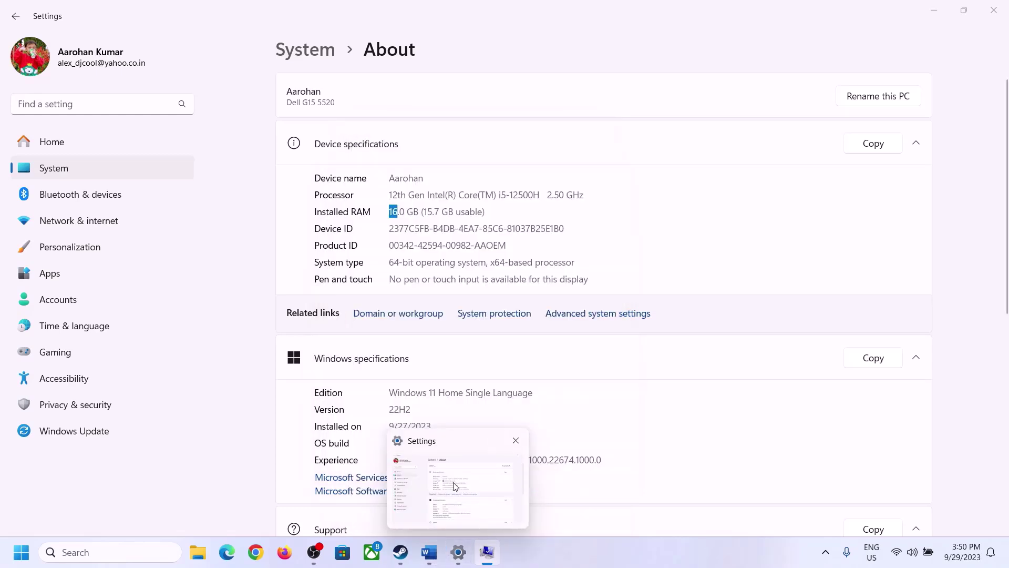
key(super+r)
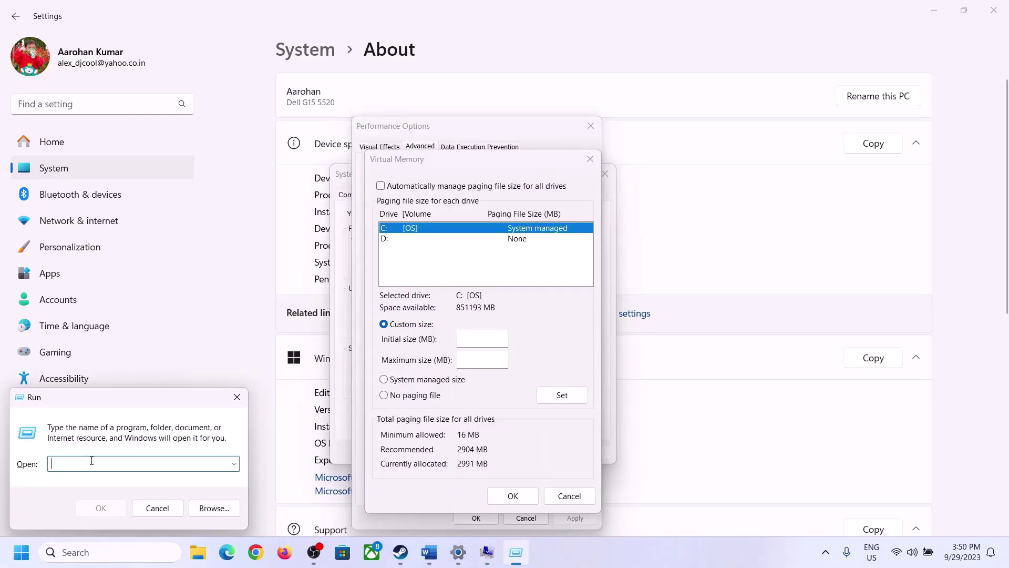
text(calc)
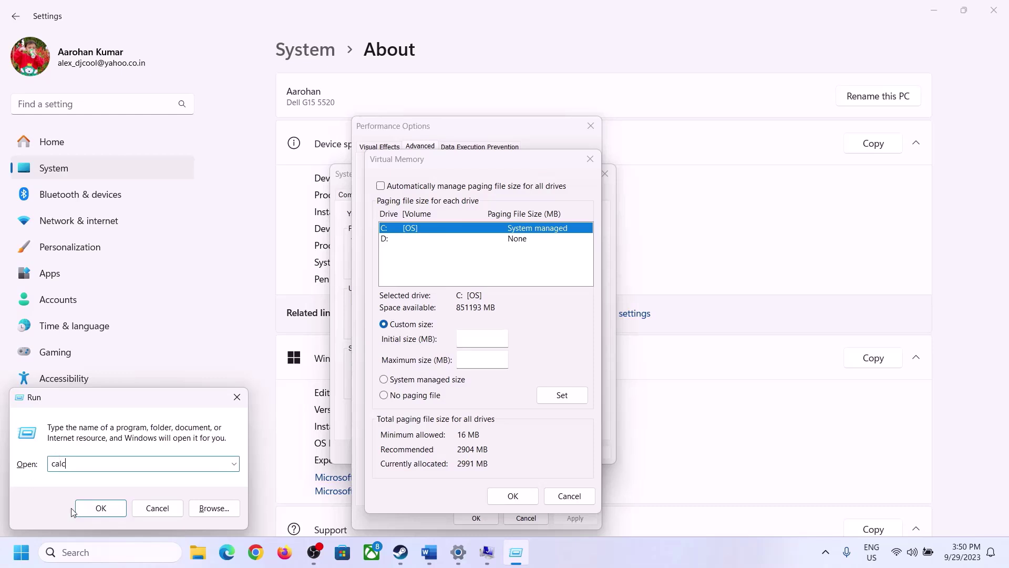
click(99, 509)
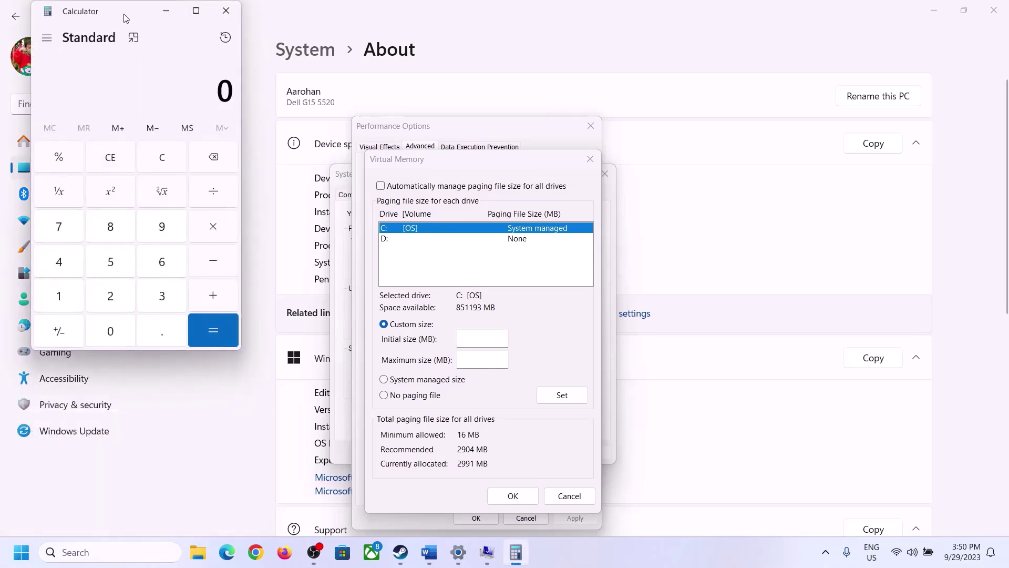
drag(124, 13, 735, 168)
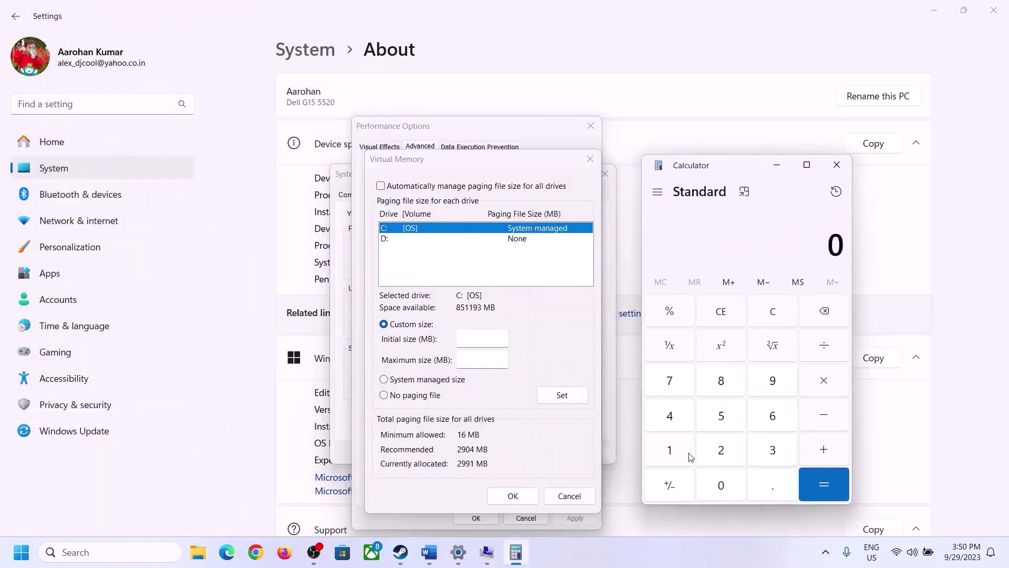
click(429, 558)
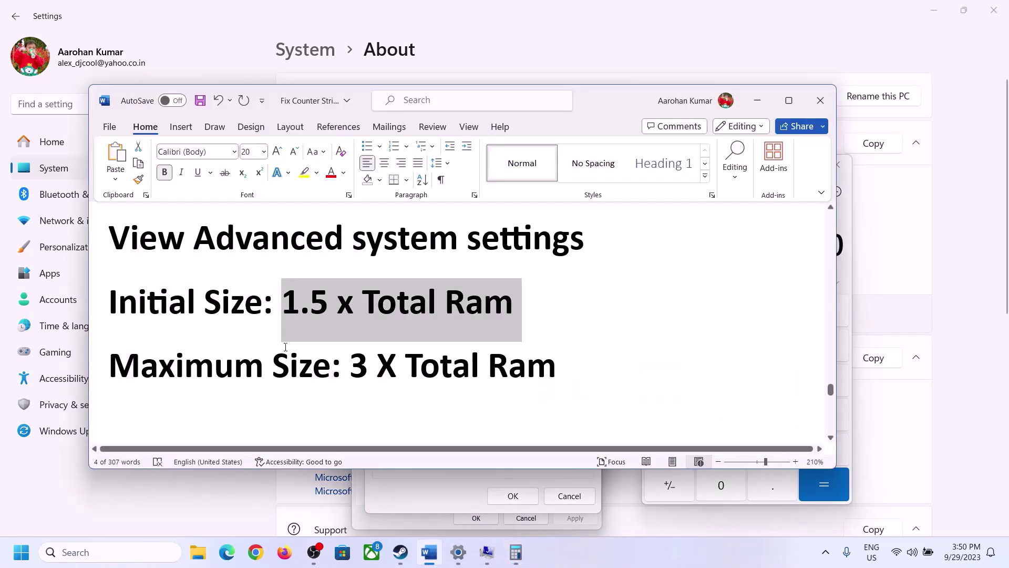
click(516, 552)
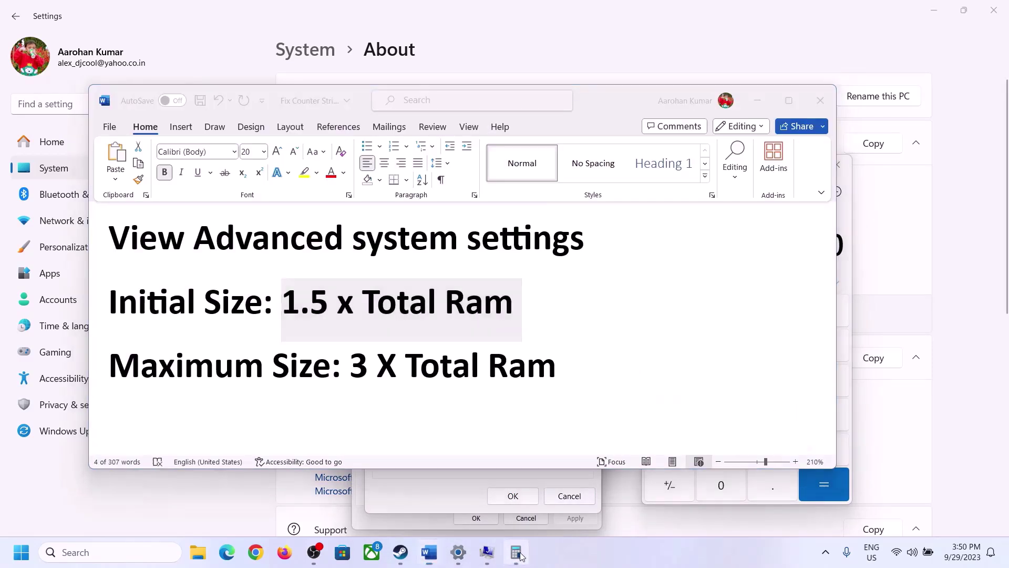
click(670, 451)
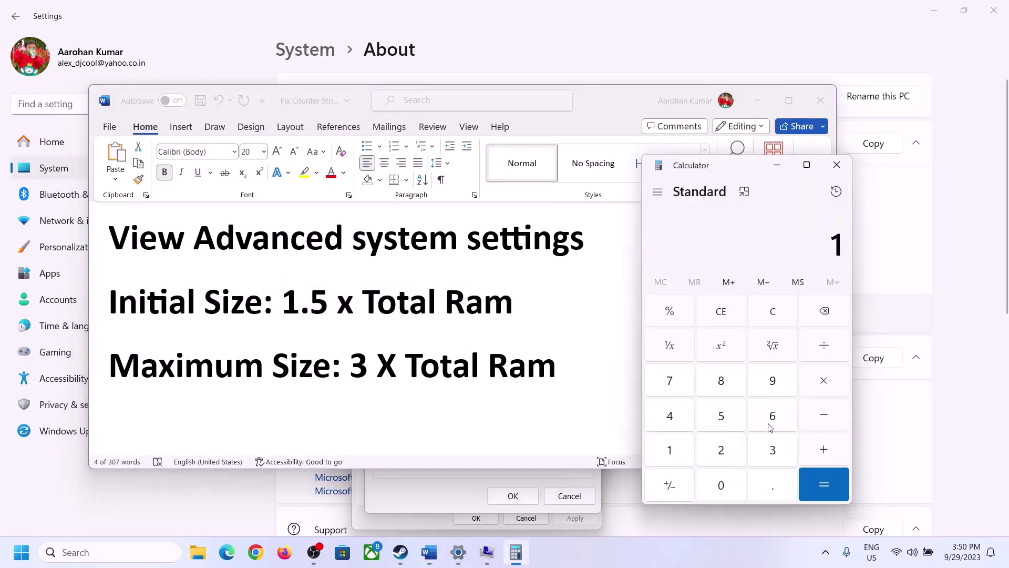
click(770, 421)
click(769, 322)
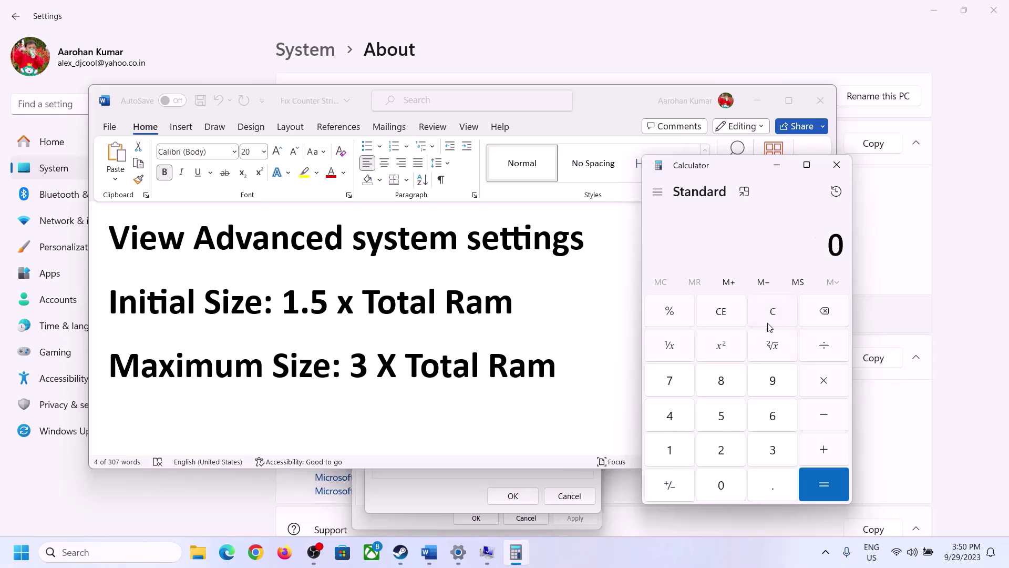
Multiply 16 by 1024 in Calculator to convert the total RAM to megabytes
click(678, 451)
click(771, 418)
click(824, 389)
click(670, 453)
click(730, 492)
click(723, 455)
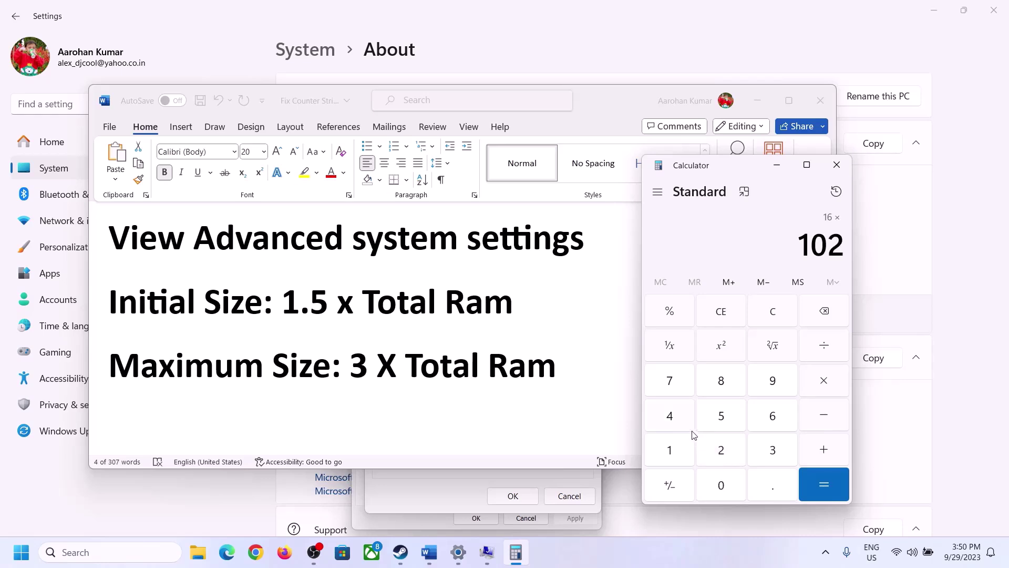
click(677, 424)
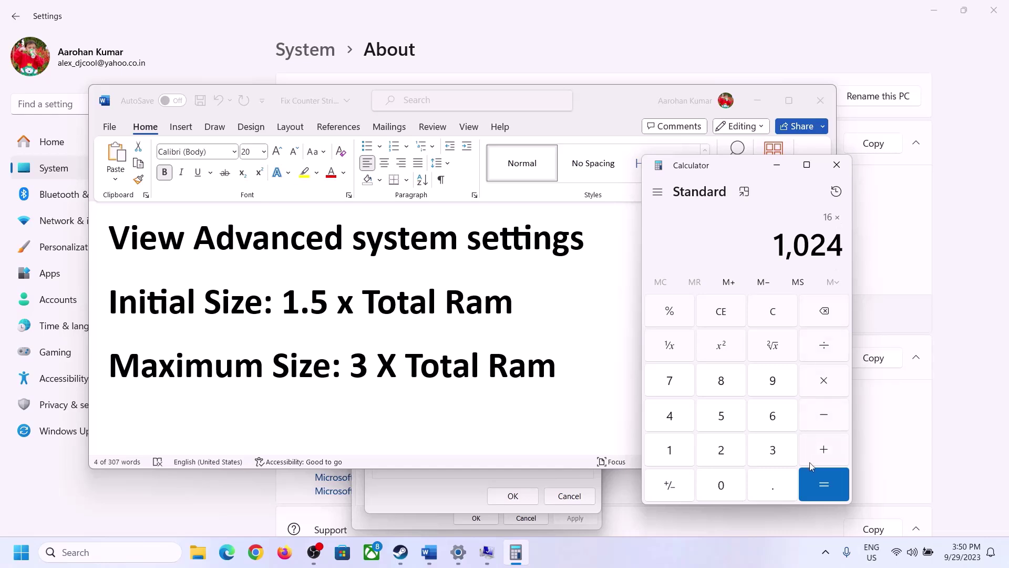
click(819, 482)
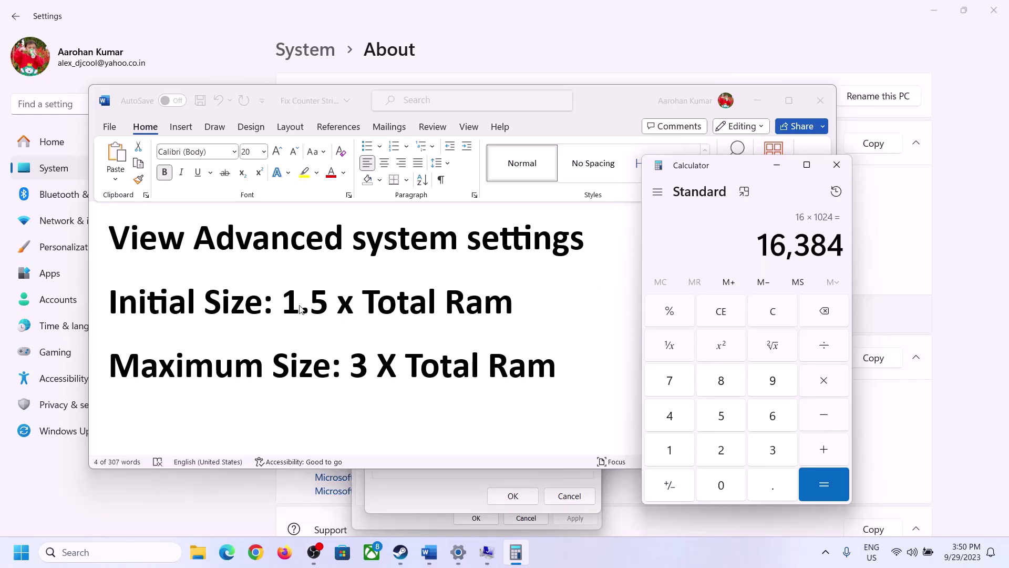
Multiply the result by 1.5 and enter 24576 MB as the initial paging file size for drive C
click(827, 387)
click(683, 453)
click(769, 493)
click(721, 416)
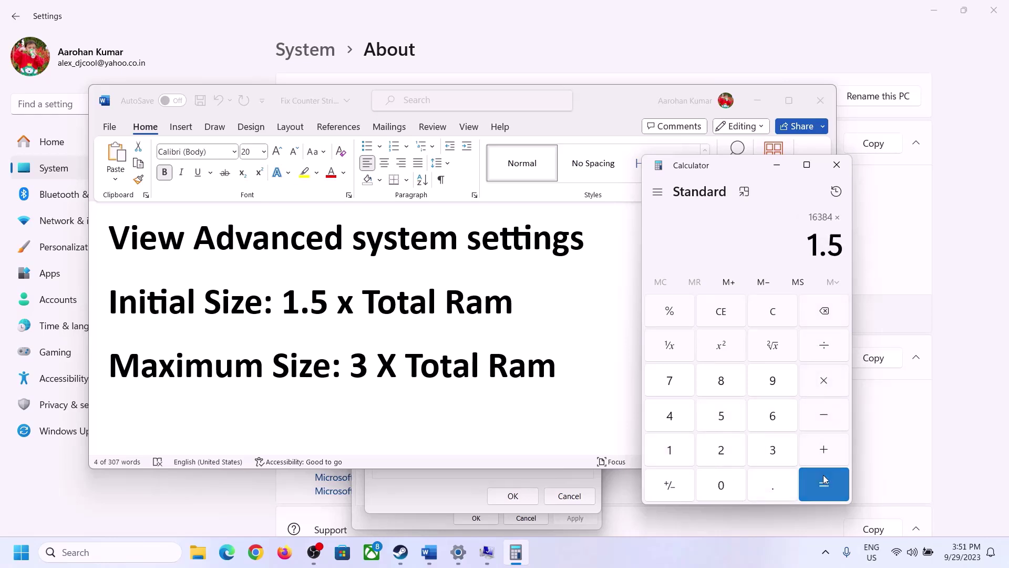
click(824, 483)
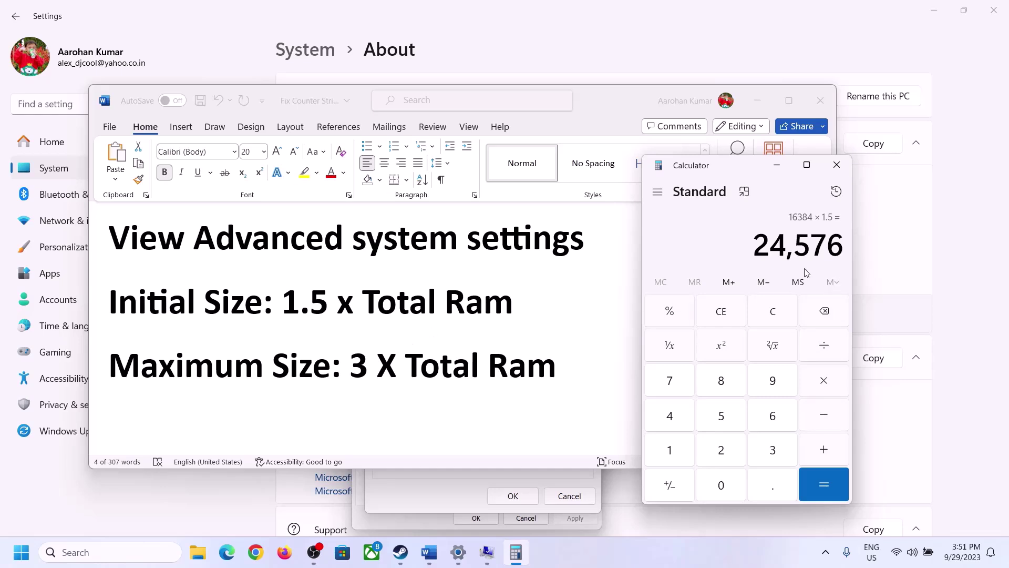
click(445, 495)
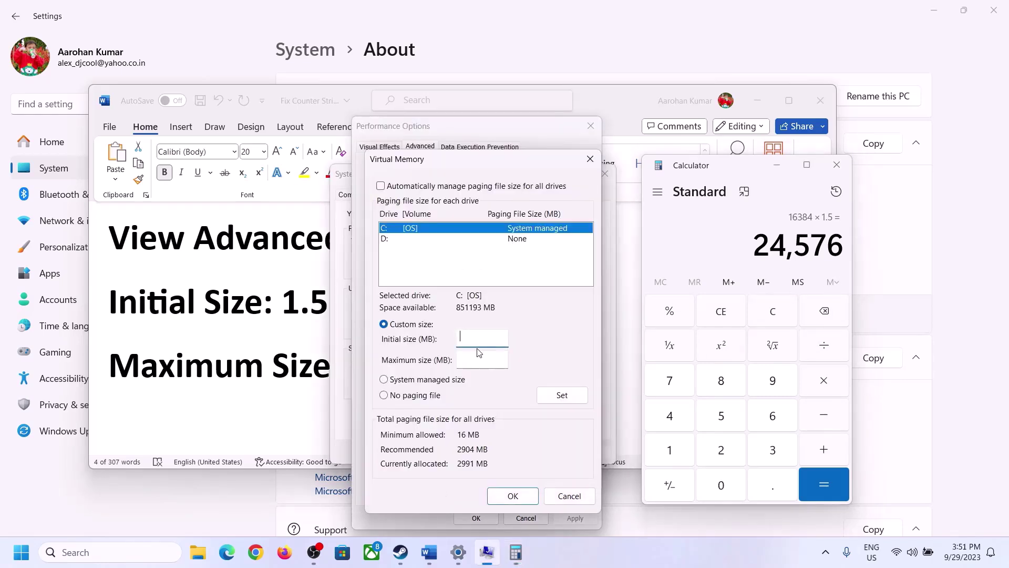
text(24576)
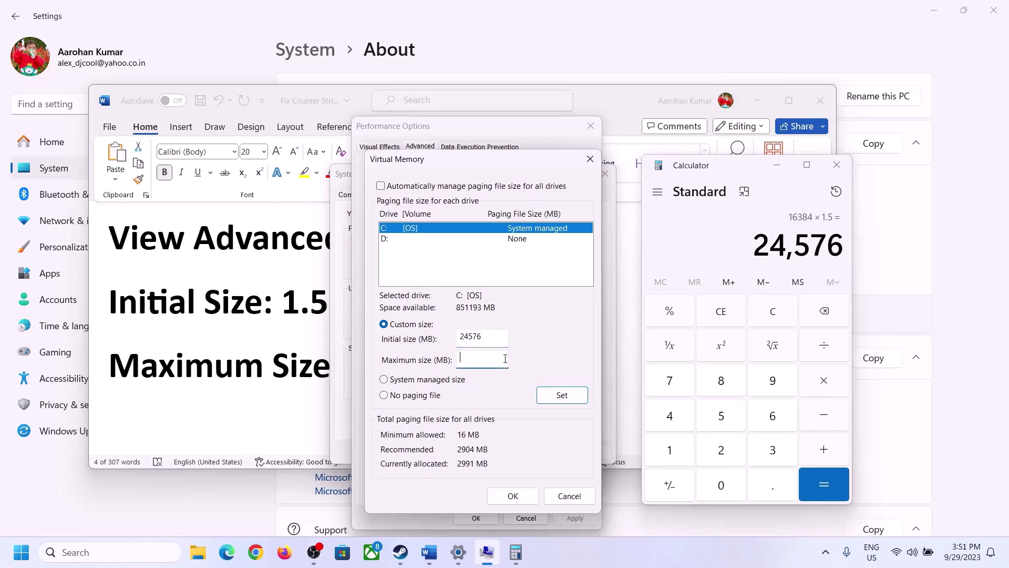
Review the maximum size formula in the Word notes, clear Calculator and recheck the installed RAM in Windows Settings
key(alt+Tab)
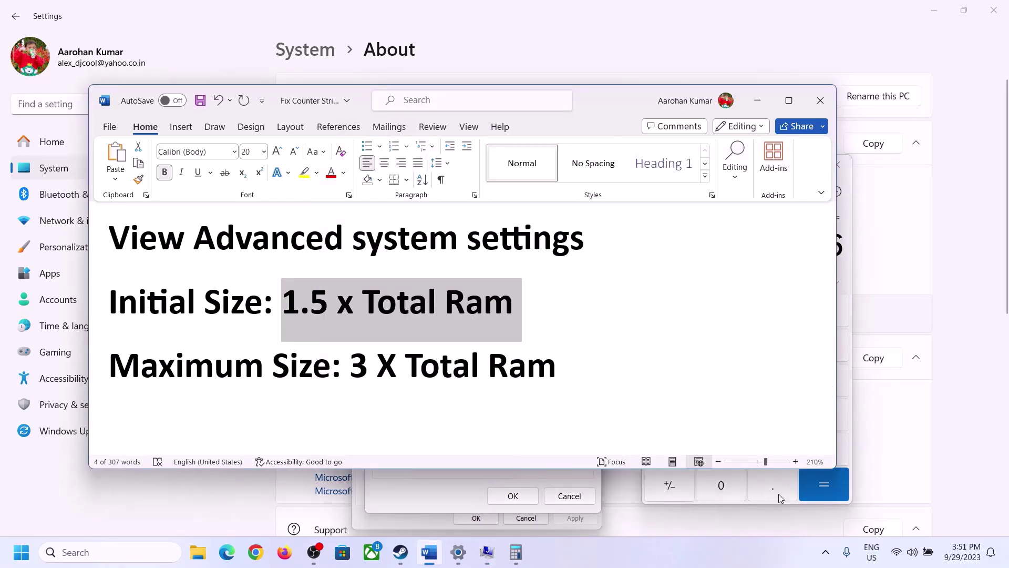
click(851, 308)
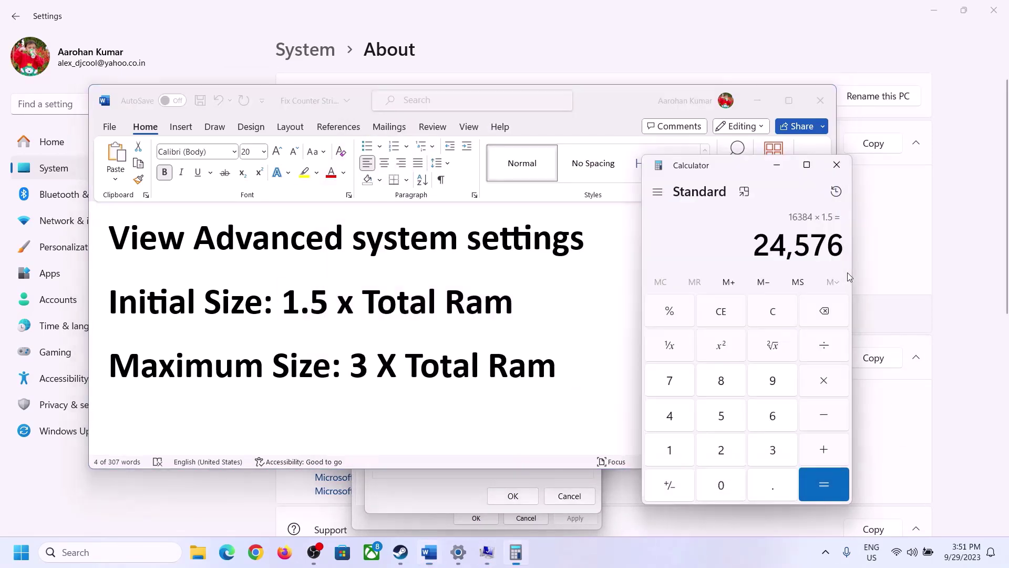
click(782, 309)
click(458, 552)
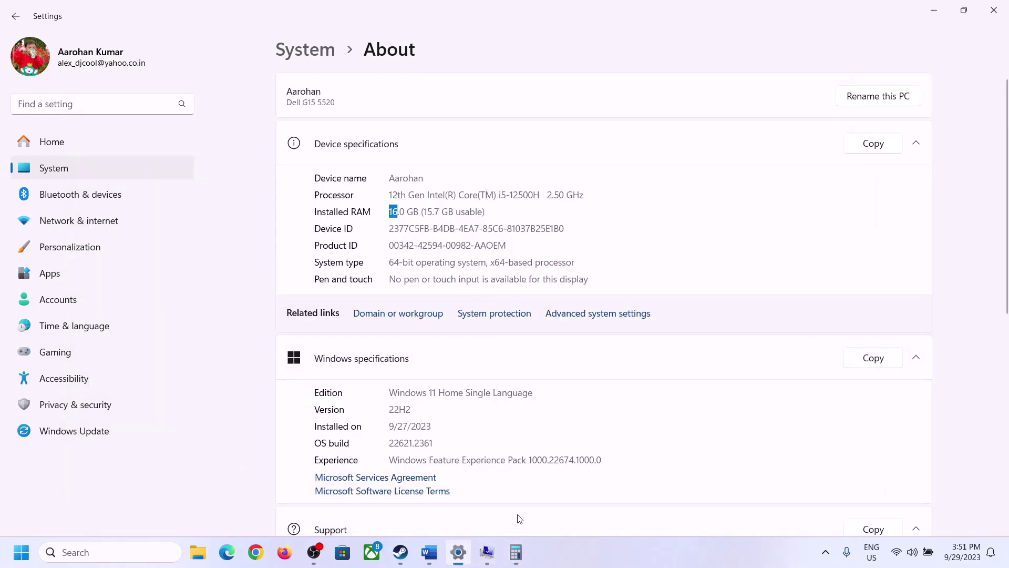
Multiply 16 by 1024 in Calculator to get the total RAM in megabytes for the maximum size
click(515, 552)
click(679, 446)
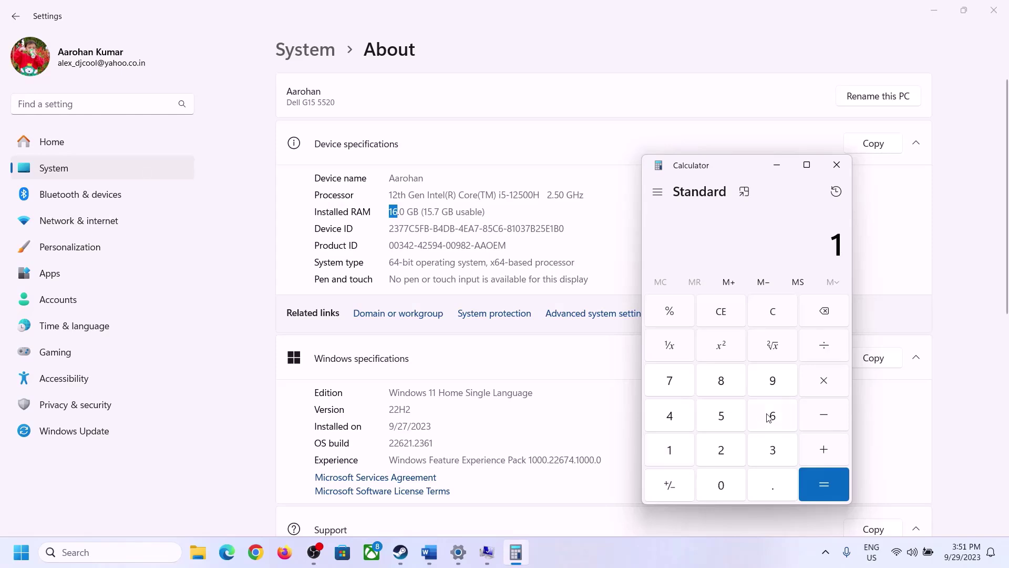
click(769, 417)
click(815, 381)
click(677, 446)
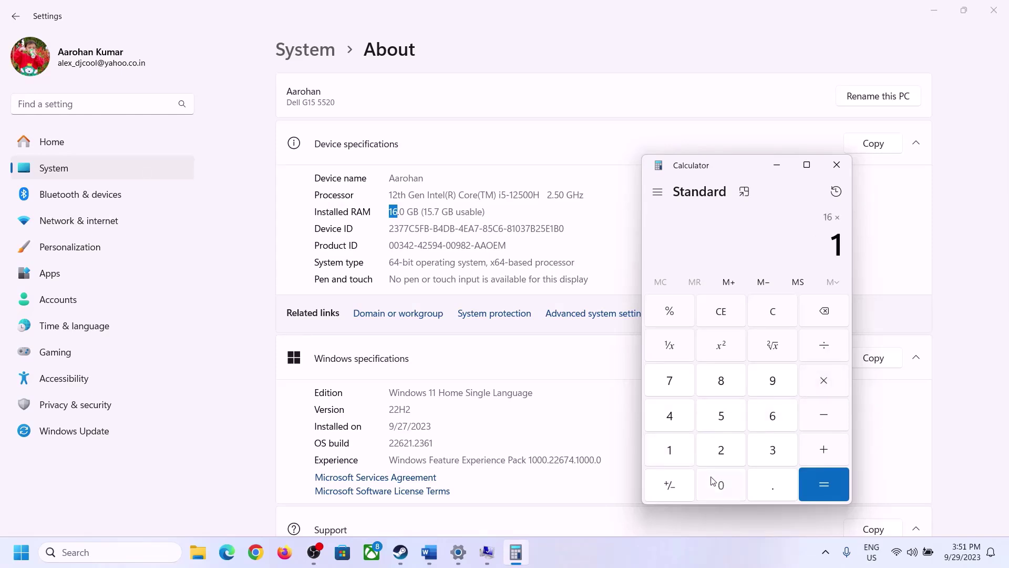
click(718, 482)
click(722, 449)
click(671, 418)
click(809, 493)
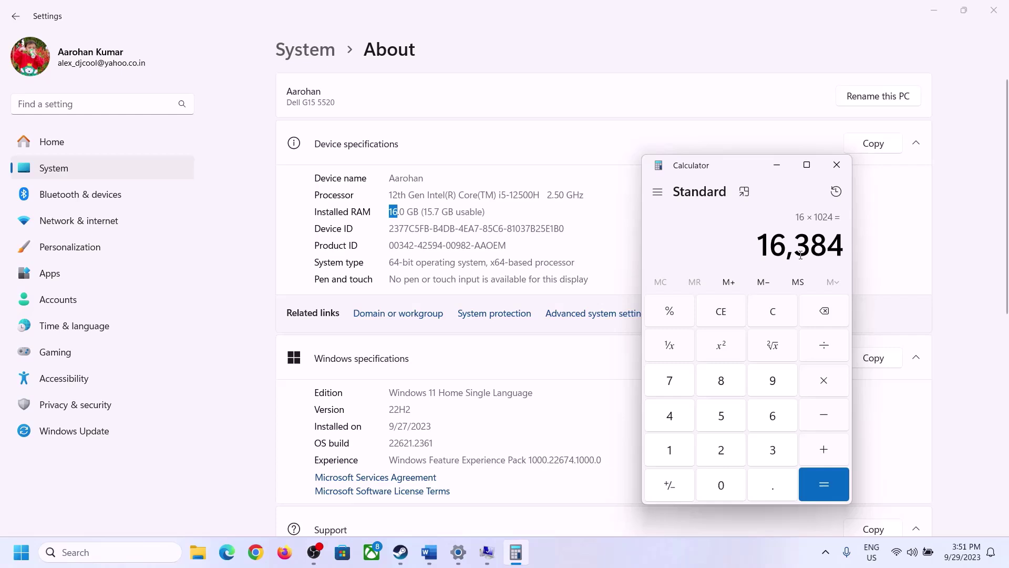
Check the maximum size formula in the Word notes and multiply the Calculator result by 3
click(429, 552)
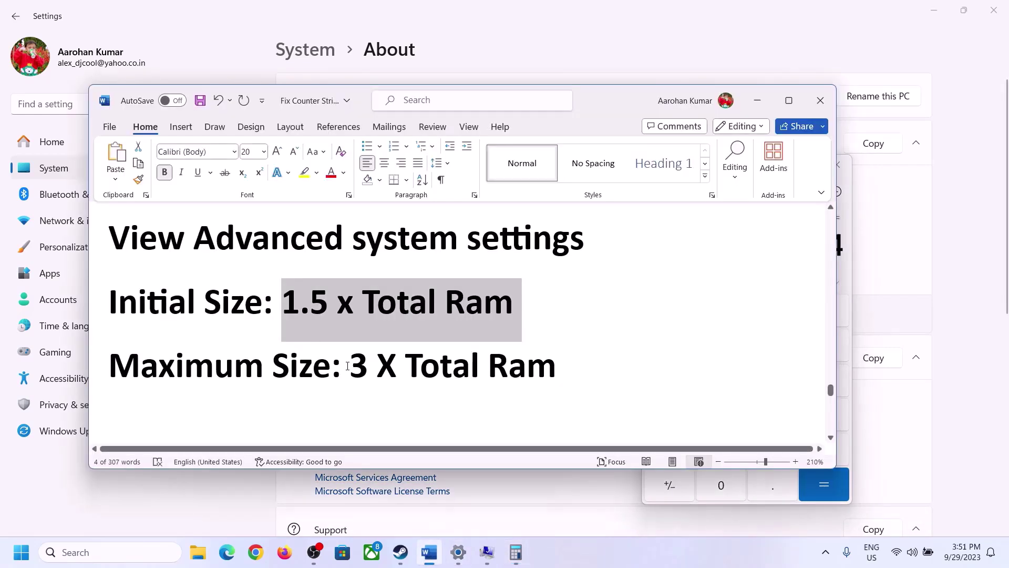
click(516, 552)
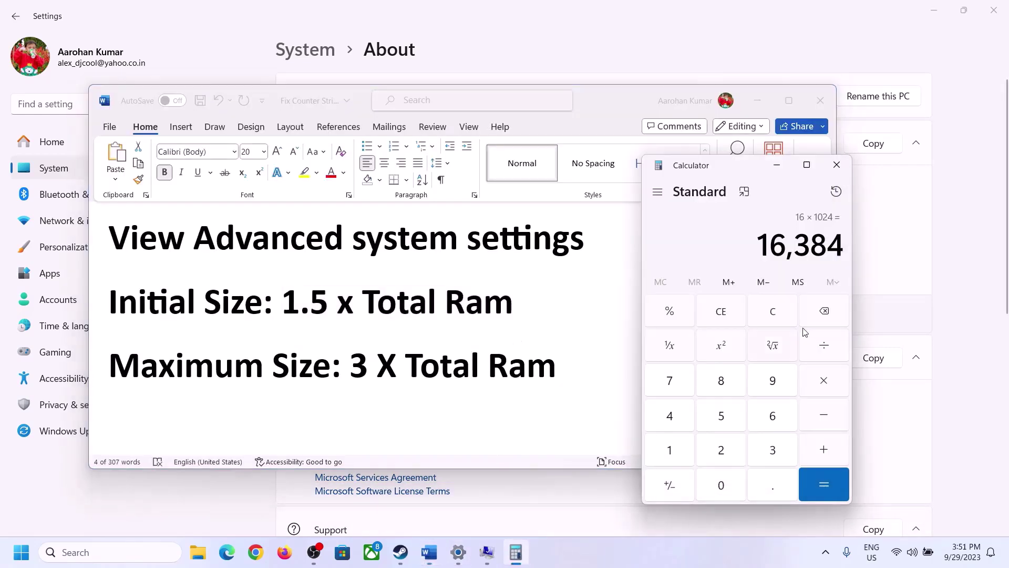
click(824, 380)
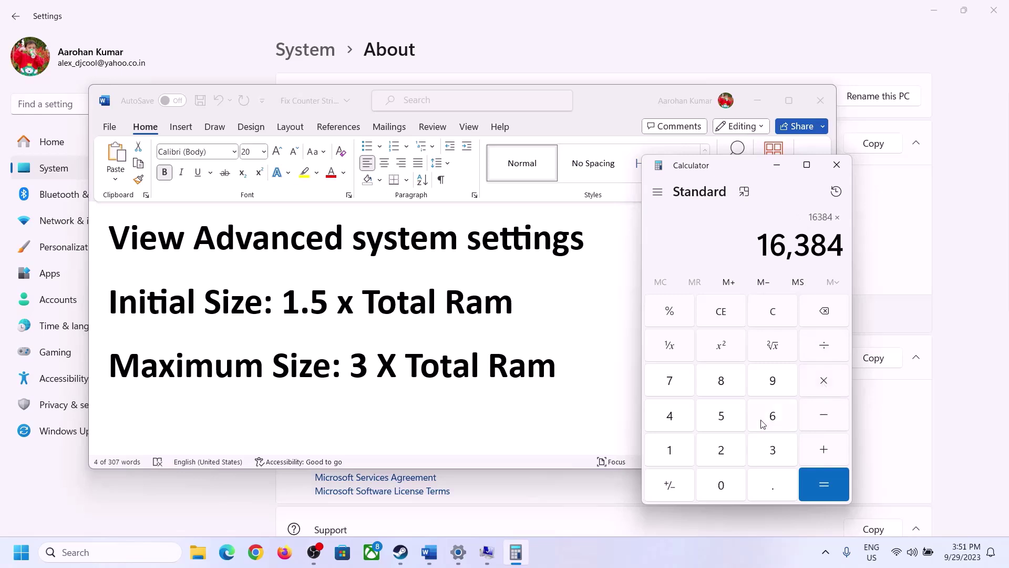
click(773, 450)
click(831, 483)
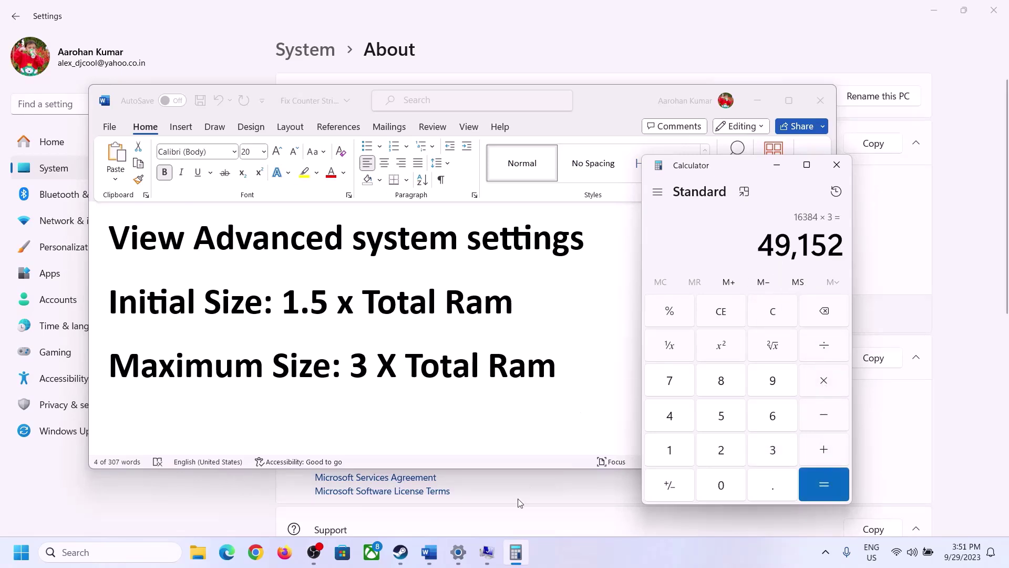
Enter 49152 MB as drive C's maximum paging file size, set the custom size and confirm the Virtual Memory dialog
click(489, 550)
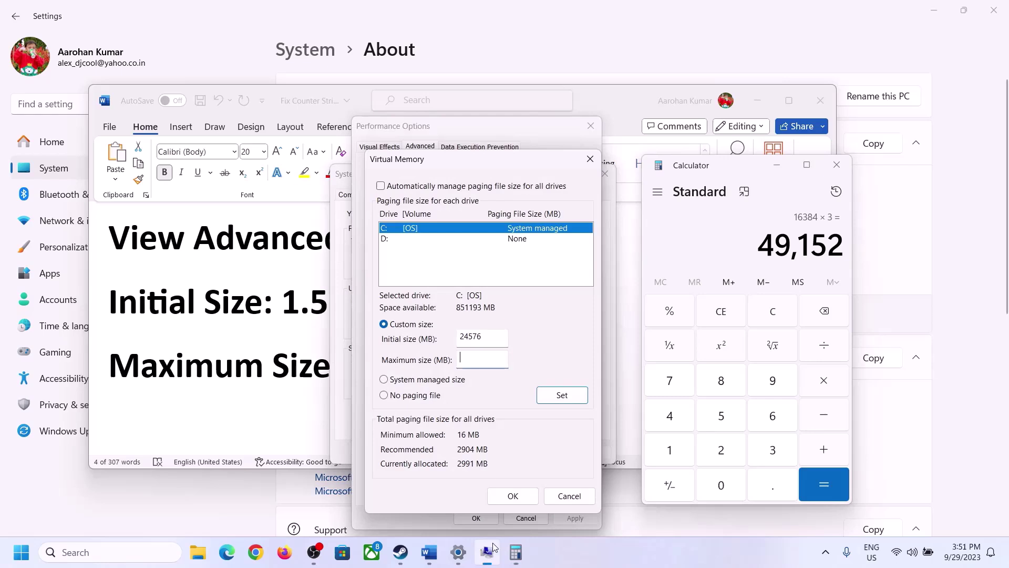
click(463, 358)
text(49152)
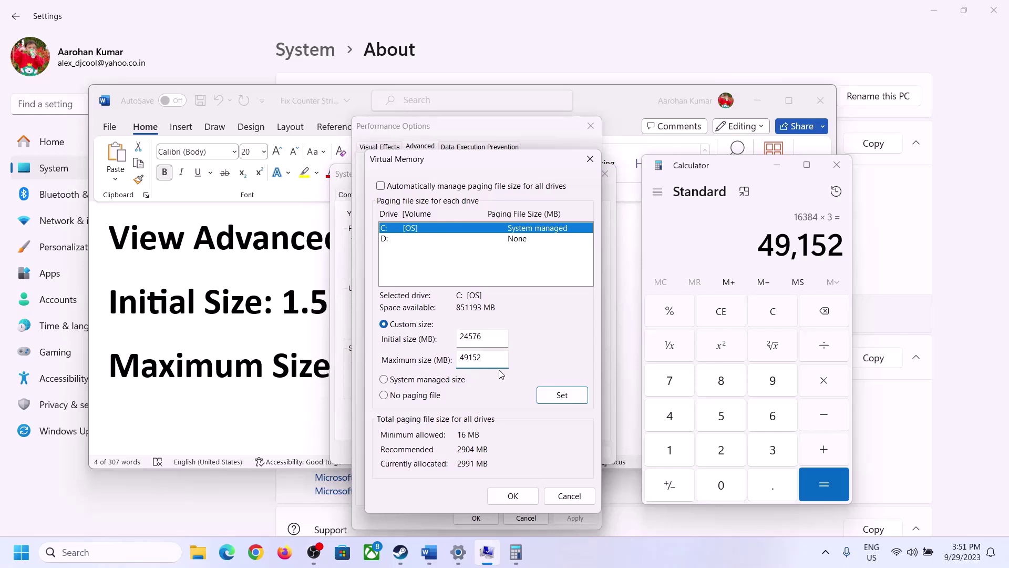
click(562, 398)
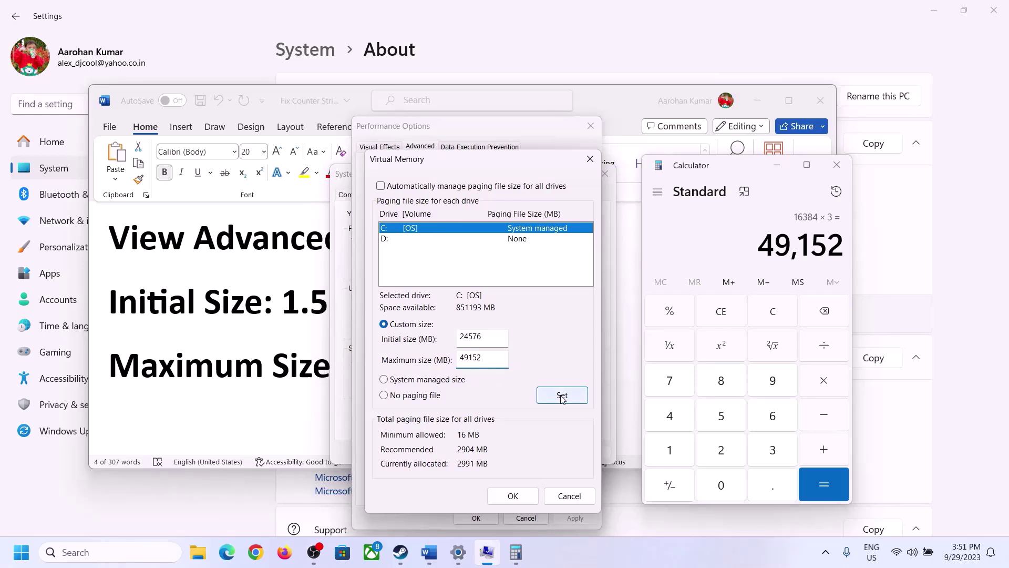
click(515, 497)
click(627, 326)
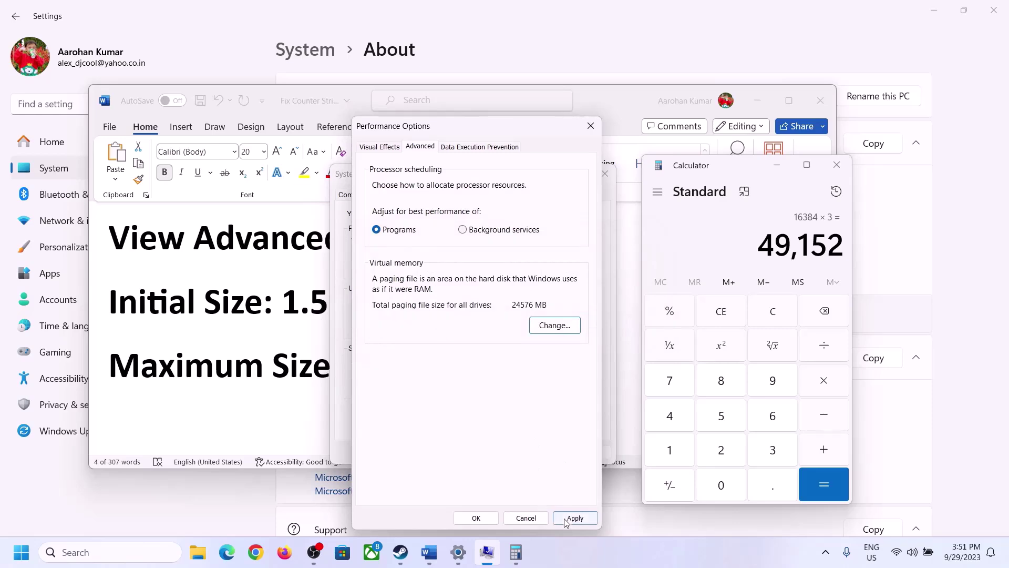
Confirm Performance Options and System Properties, and dismiss the restart prompt without restarting
click(477, 518)
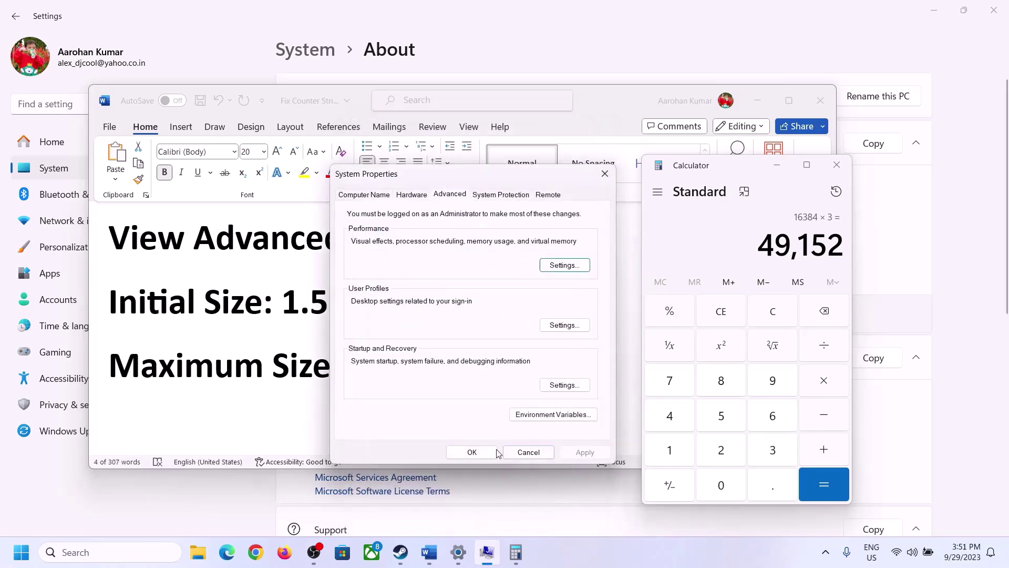
click(479, 452)
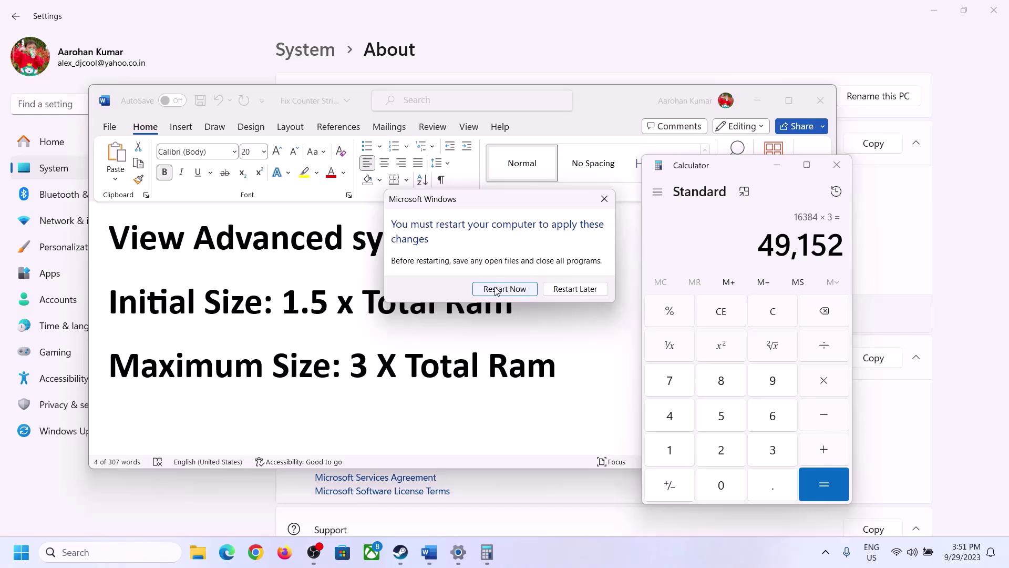
click(605, 199)
click(661, 550)
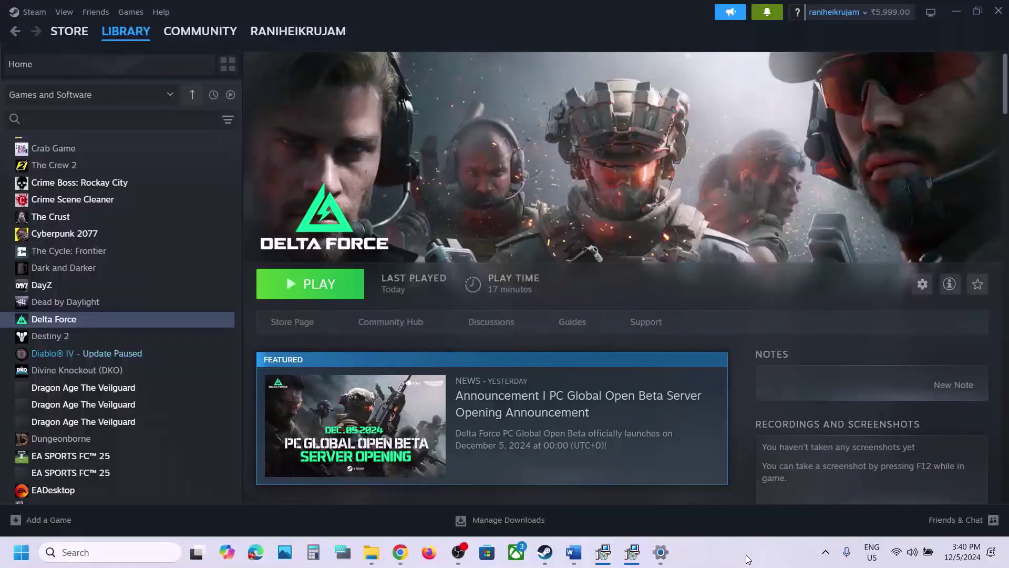
Review Step 12 in the Word notes on unplugging external devices, disconnecting extra controllers and disabling overlays
click(573, 553)
scroll(375, 211, down, 5)
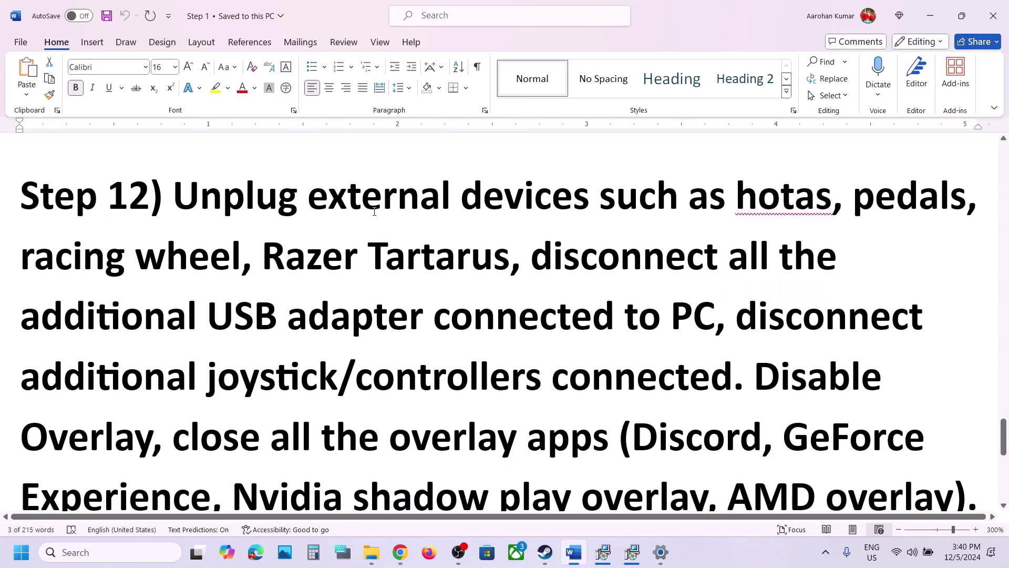
drag(179, 196, 665, 320)
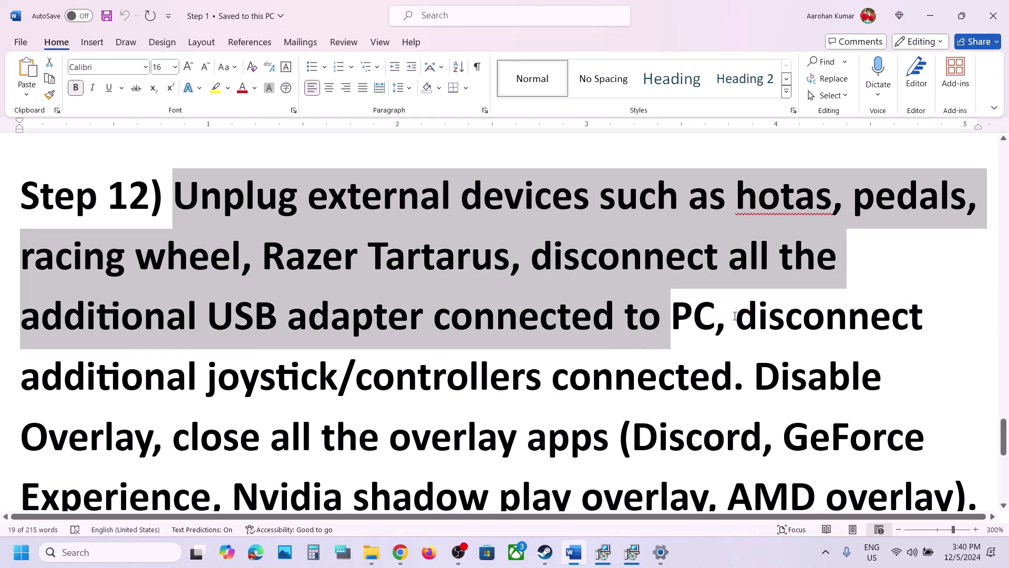
drag(735, 316, 677, 392)
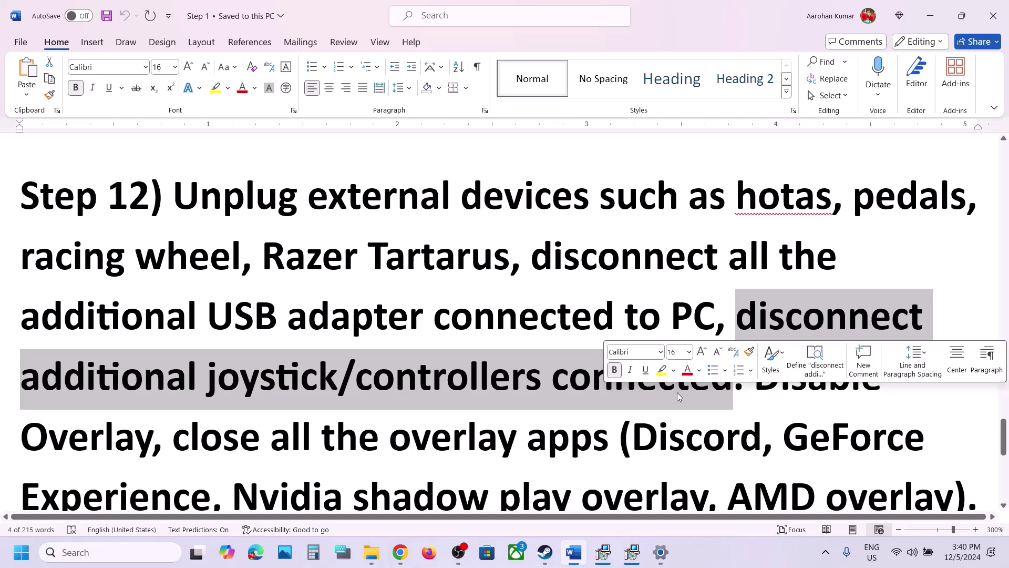
scroll(677, 393, down, 2)
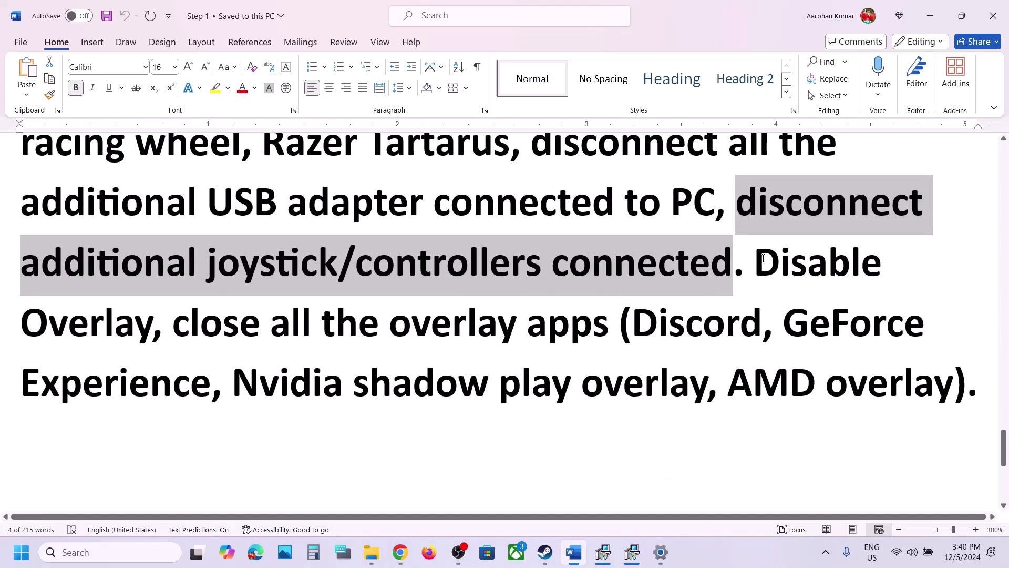
drag(759, 256, 115, 326)
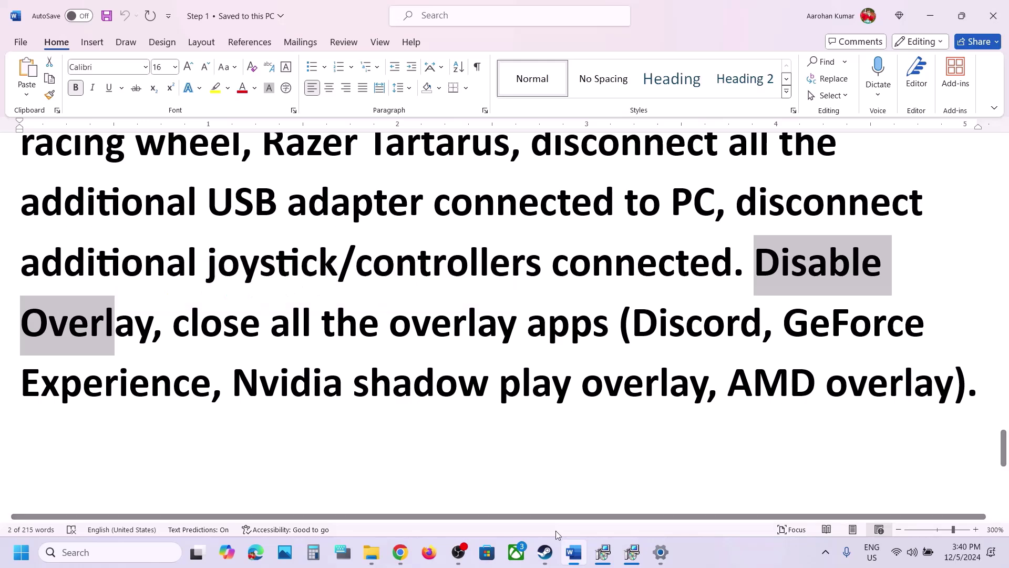
In Delta Force's Steam properties, clear the launch options and turn off the in-game Steam Overlay
click(545, 552)
right_click(102, 325)
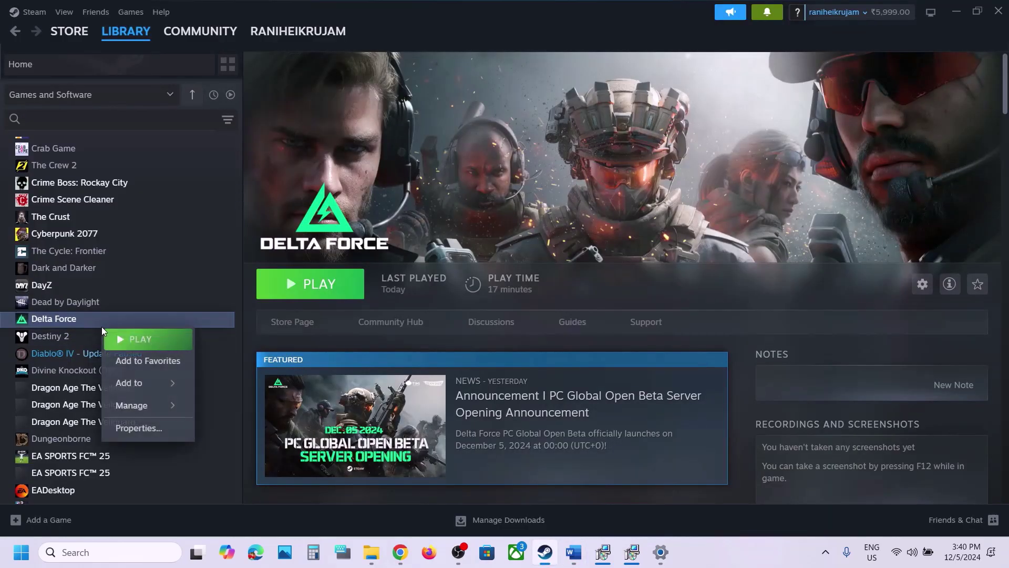
click(140, 428)
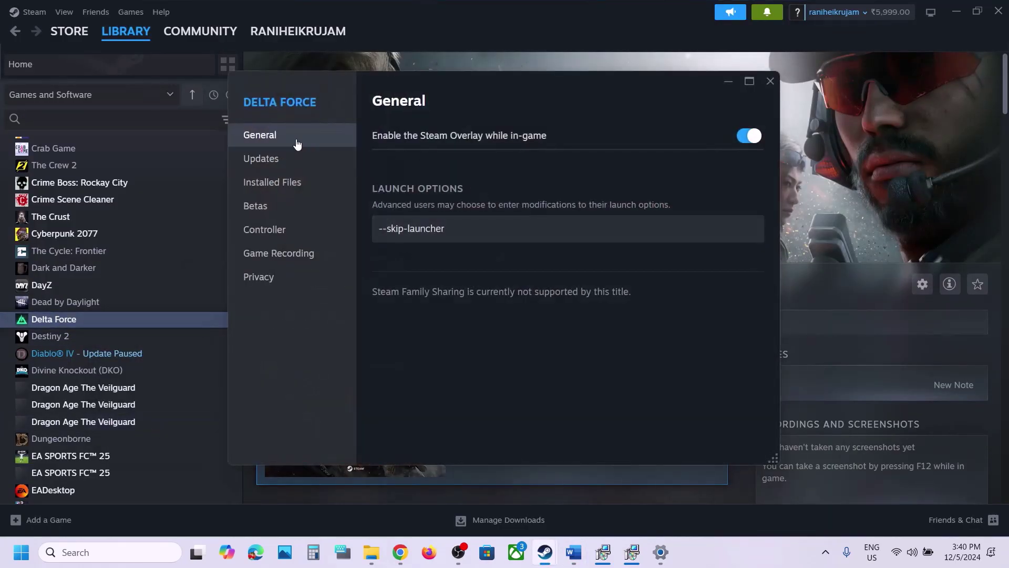
drag(489, 219, 231, 260)
key(BackSpace)
click(739, 135)
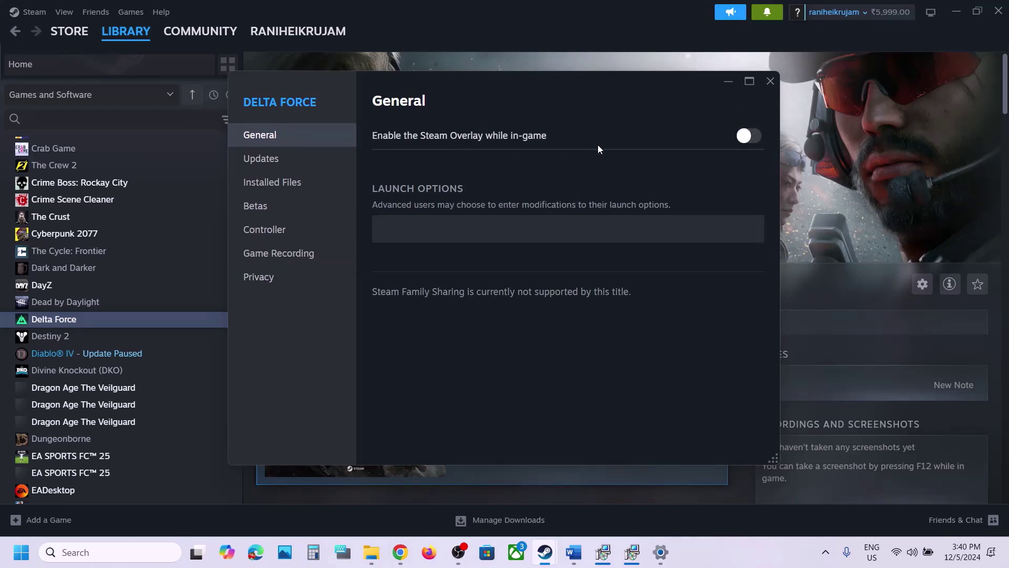
click(771, 80)
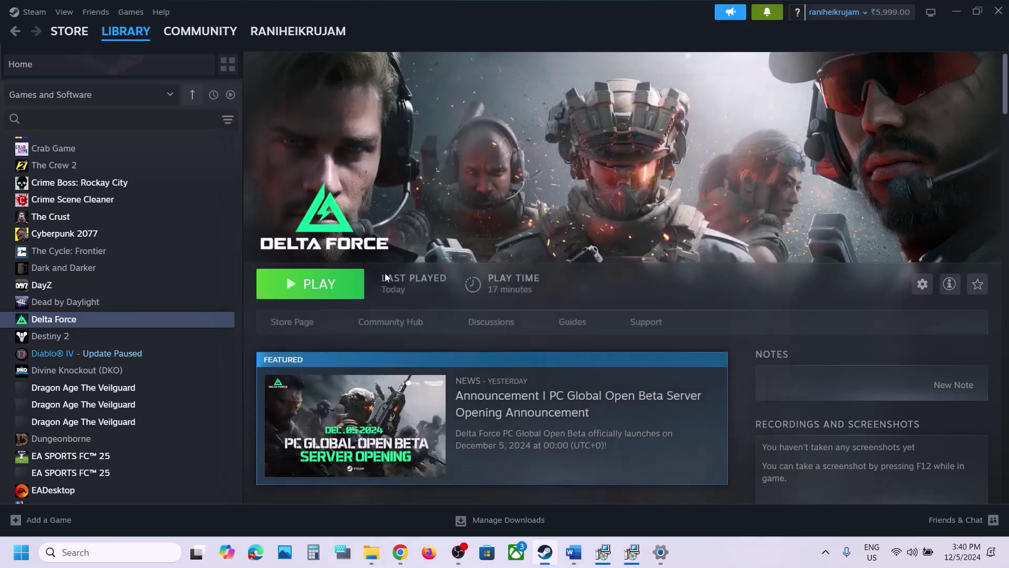
Return to the Word notes and review which overlay apps Step 12 says to close
click(574, 552)
drag(187, 326, 615, 328)
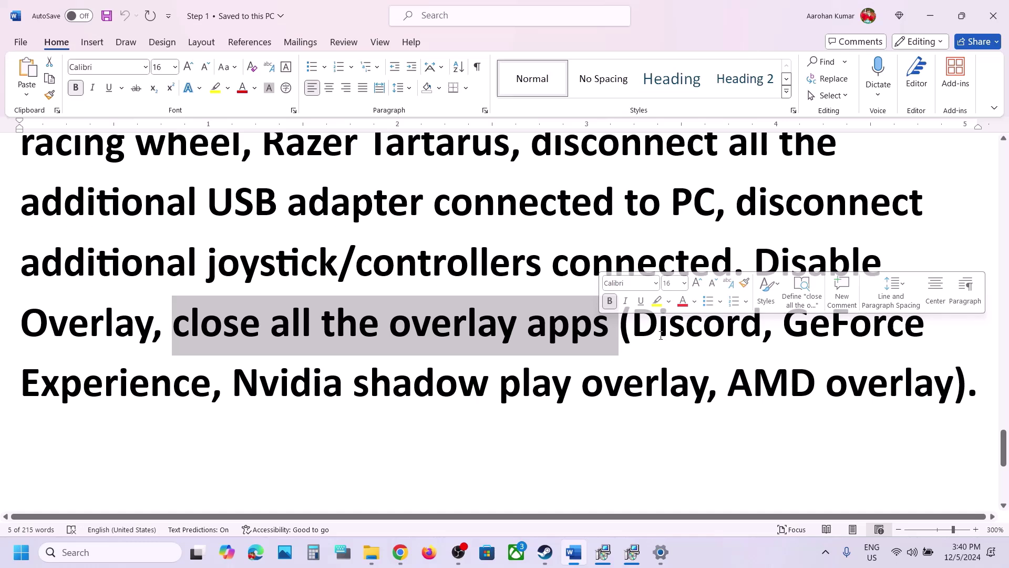
drag(633, 328, 756, 330)
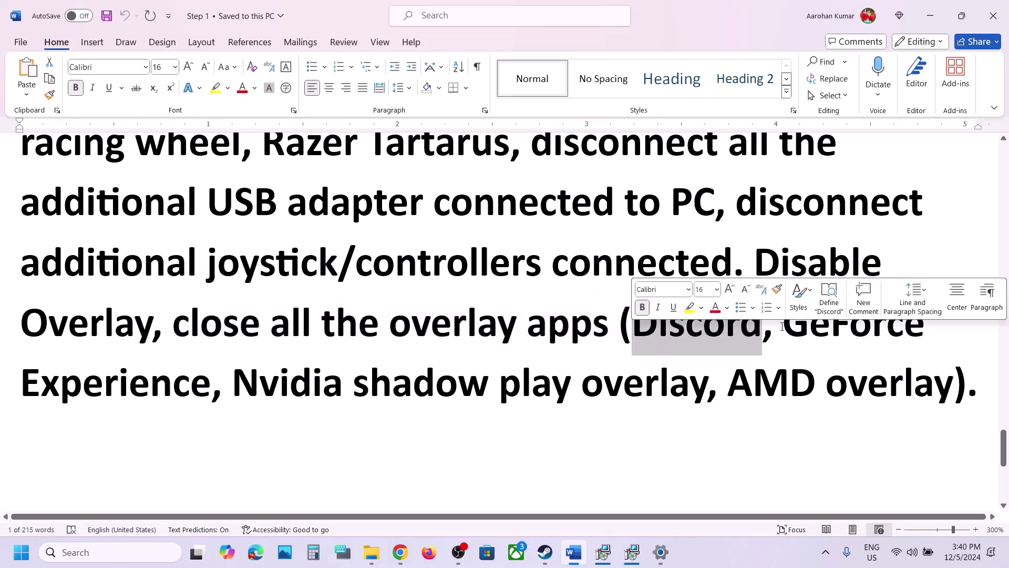
drag(783, 329, 82, 370)
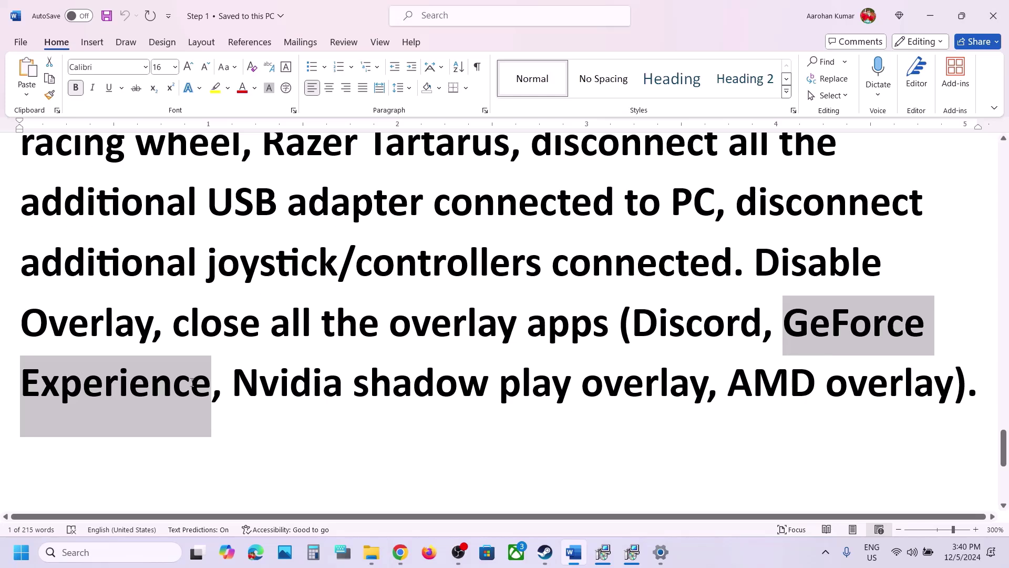
drag(192, 382, 193, 383)
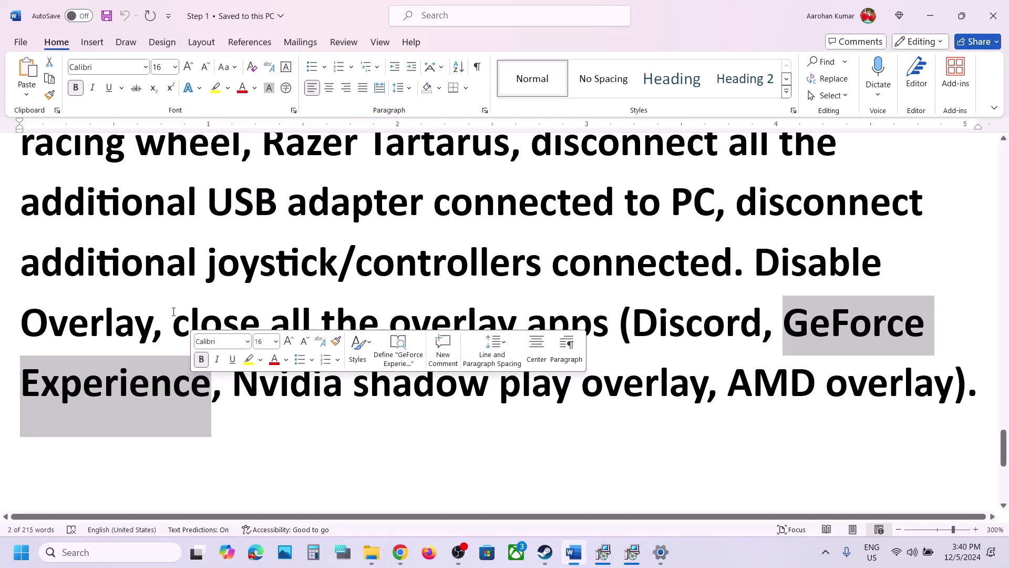
drag(173, 315, 611, 338)
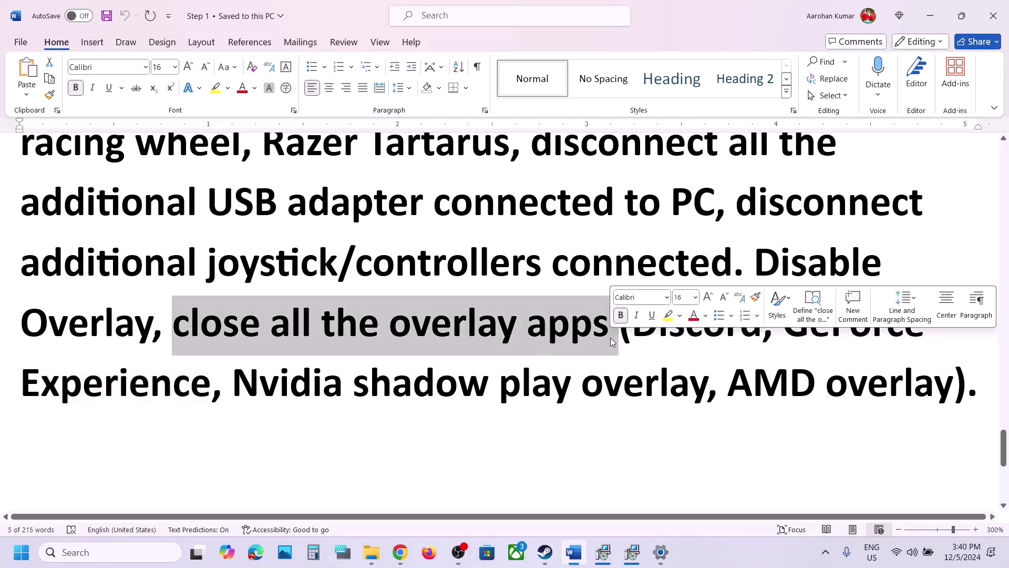
Read Step 13 on reinstalling the game and look up the uninstall option for Delta Force in Steam
scroll(251, 254, down, 5)
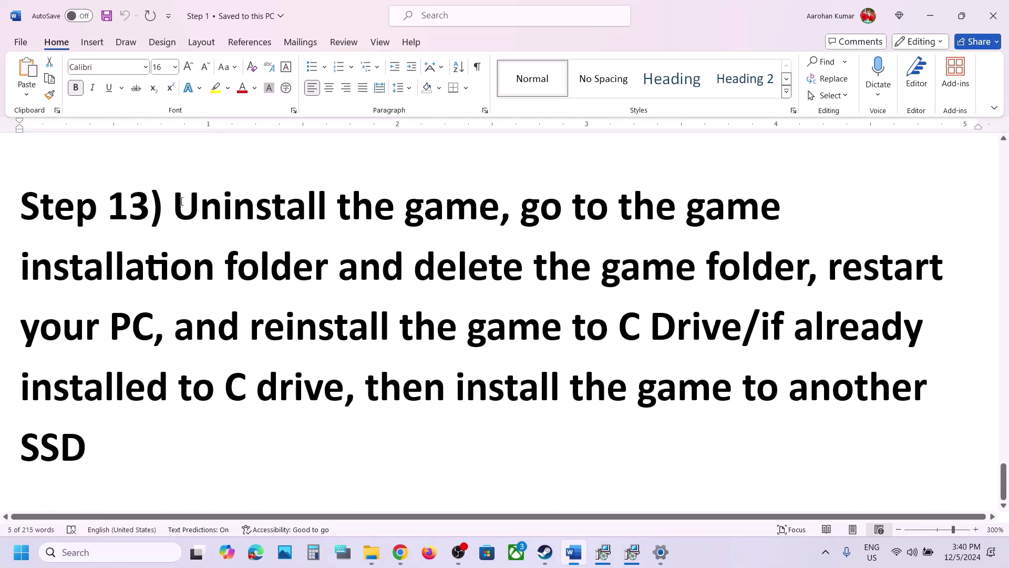
drag(181, 201, 569, 389)
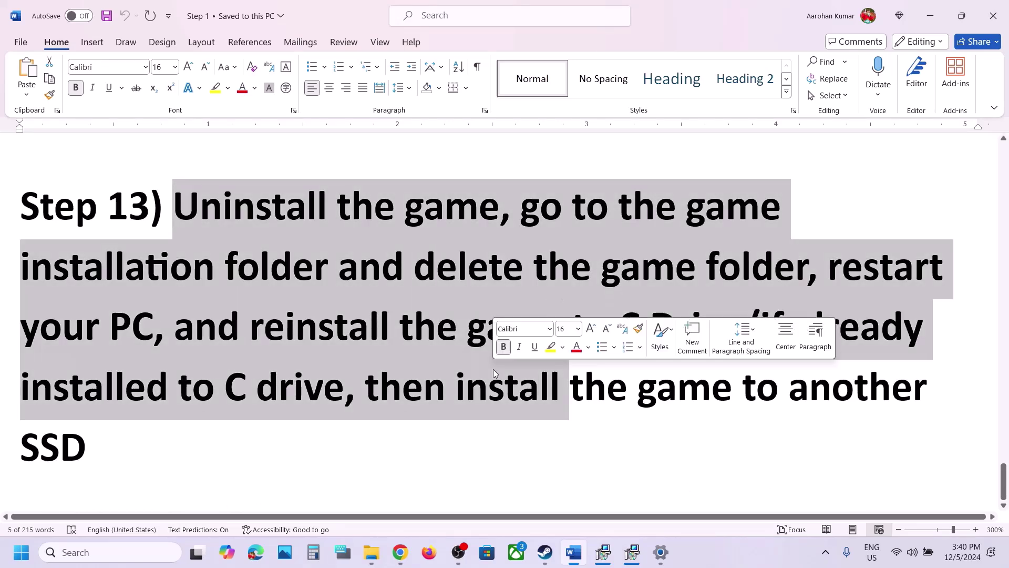
click(547, 553)
right_click(134, 345)
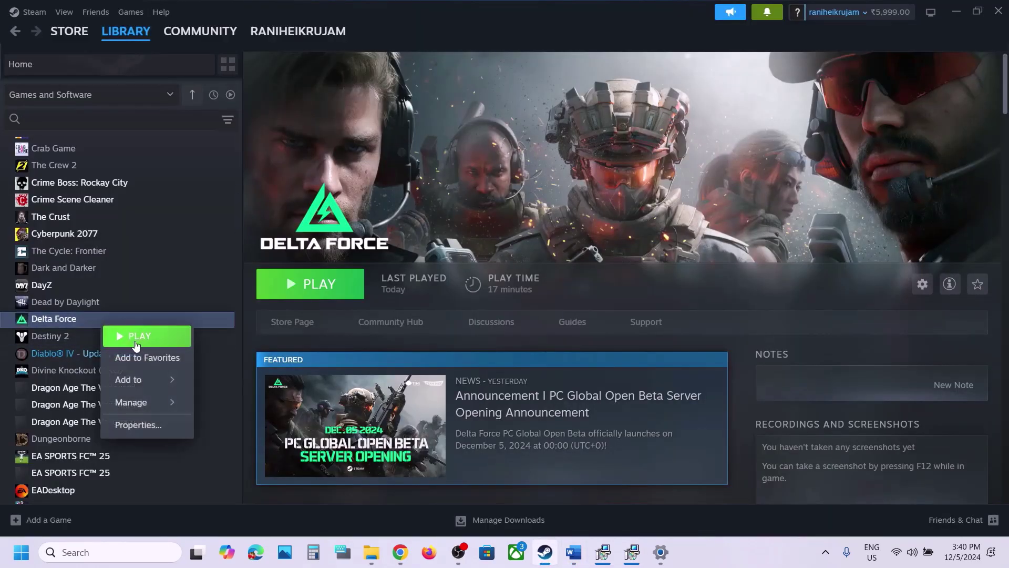
mouse_move(137, 402)
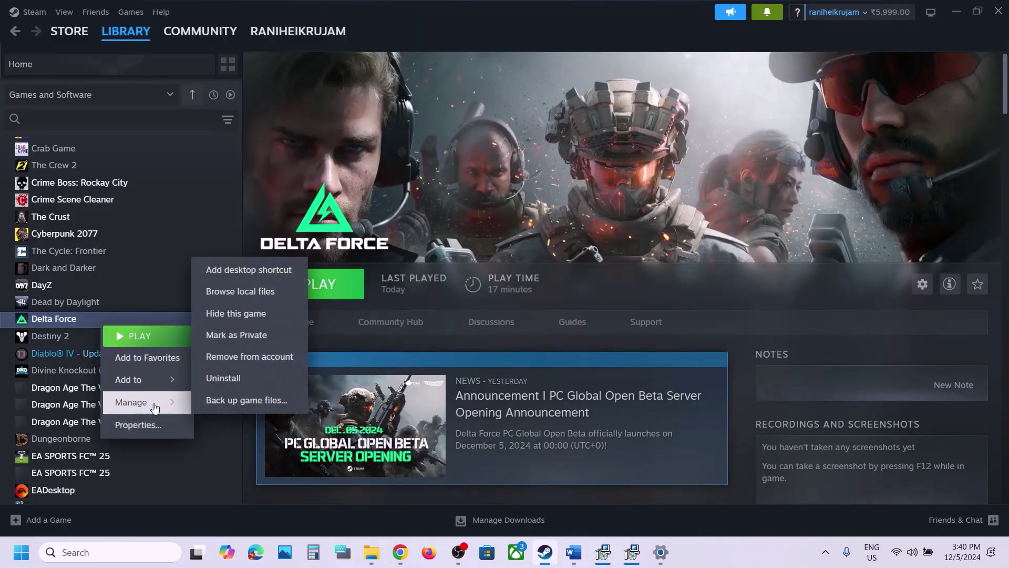
click(609, 274)
Review the Step 13 instructions in Word on deleting the game folder and reinstalling to C Drive
click(574, 552)
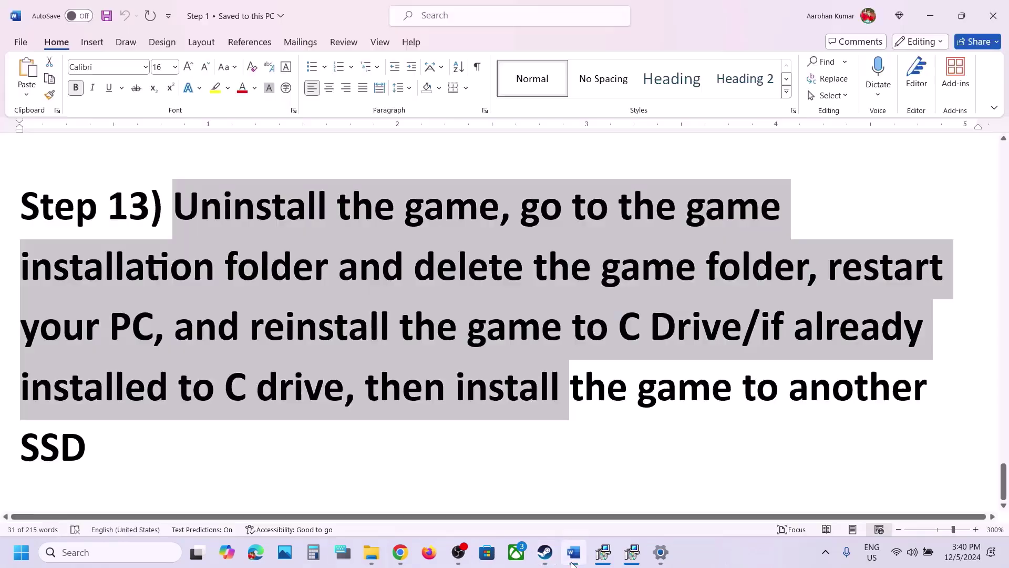
click(471, 268)
drag(521, 208, 795, 268)
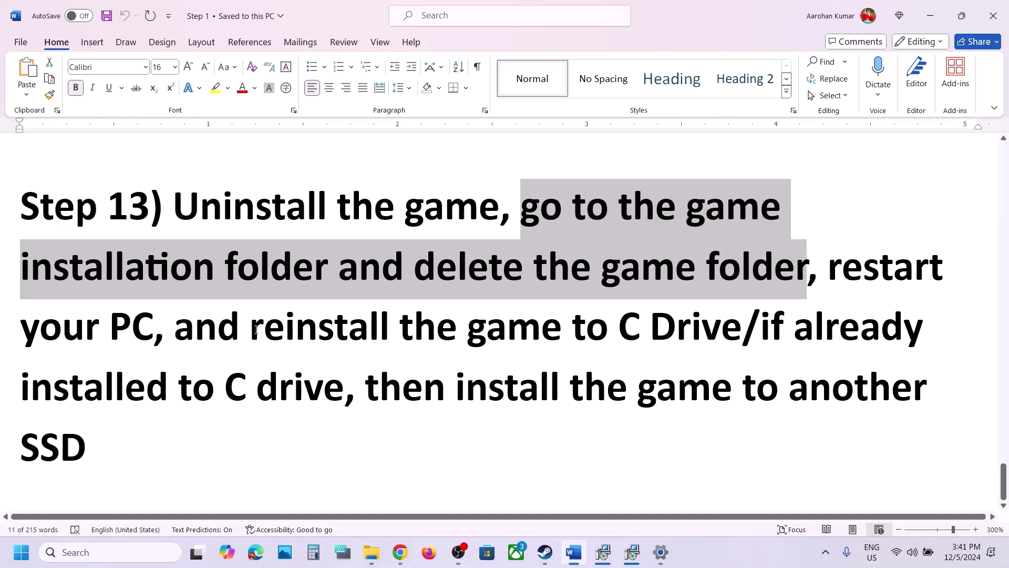
drag(256, 329, 741, 329)
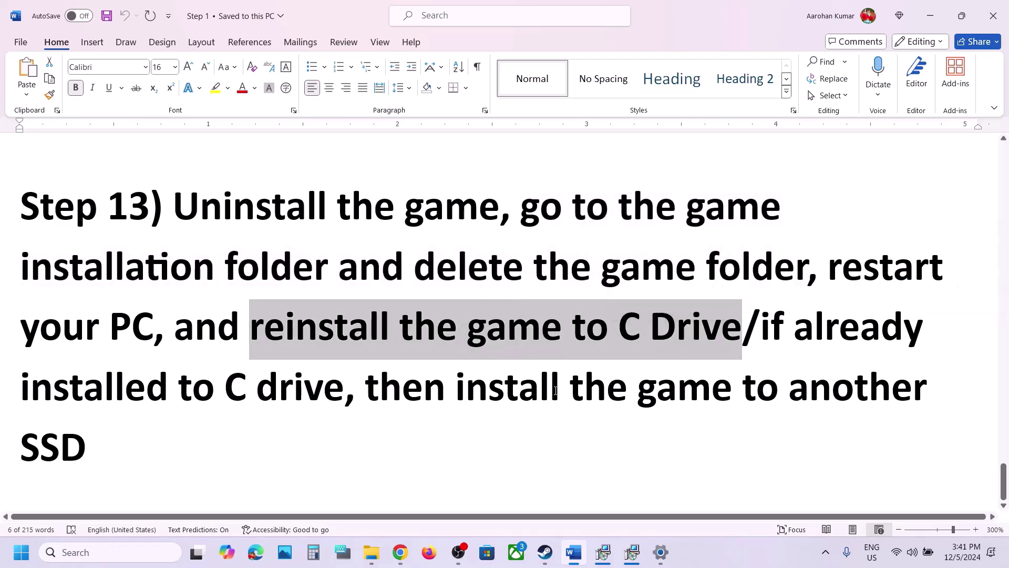